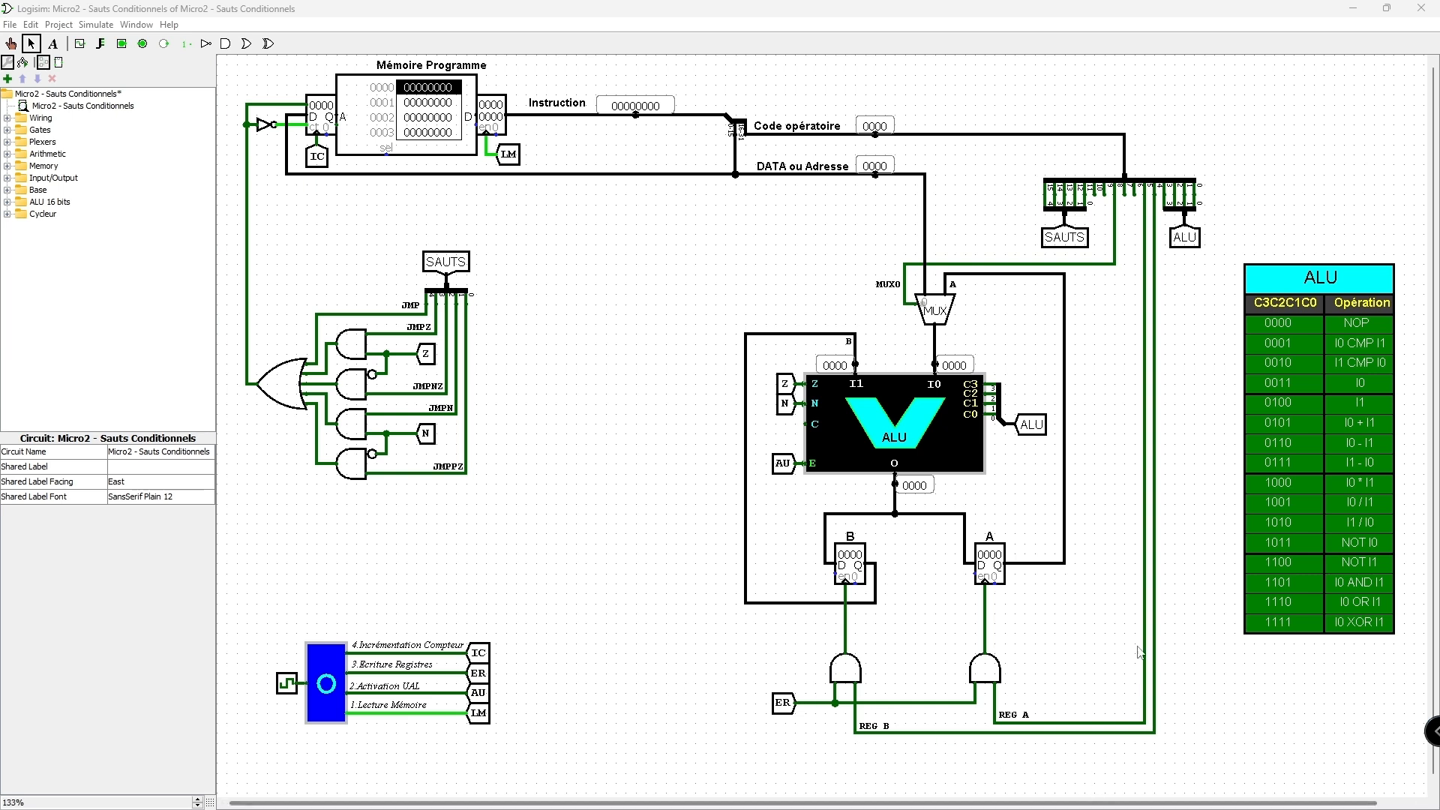
Draw two vertical wires downward from two free outputs of the operation-code splitter
drag(1124, 187, 1124, 354)
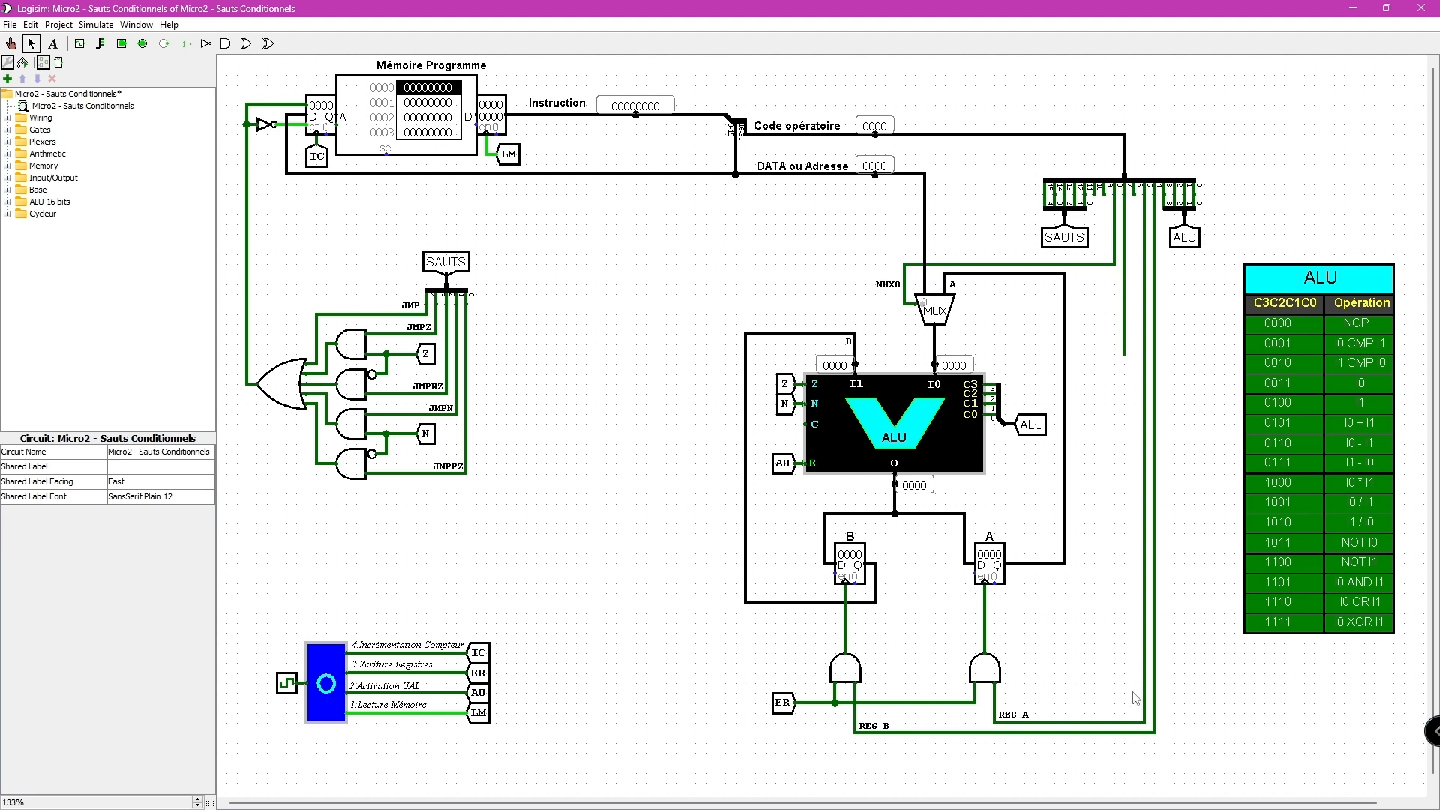
drag(1133, 191, 1133, 345)
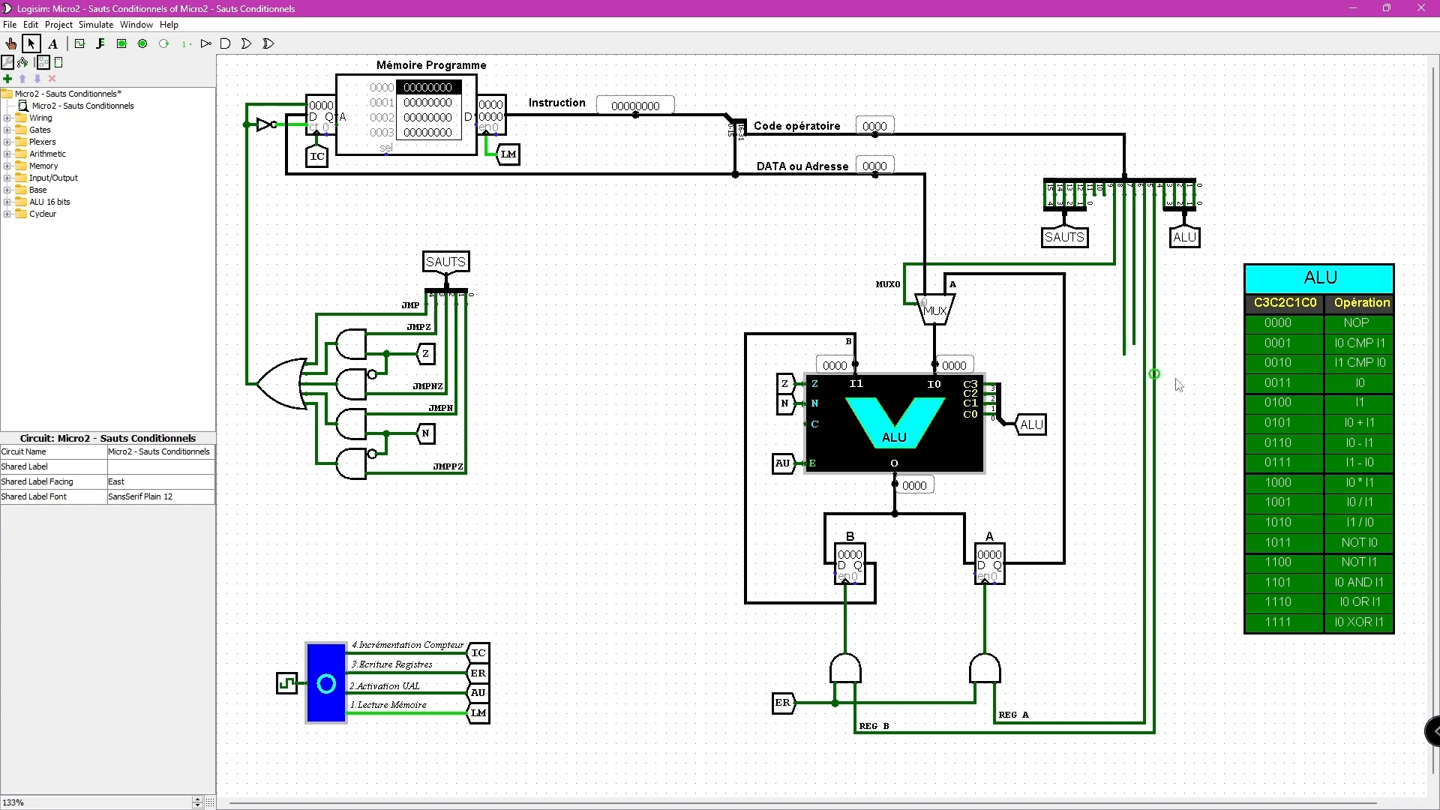
Delete the long vertical REG A and REG B wires and the two loose wires beneath the operation-code splitter
click(1146, 428)
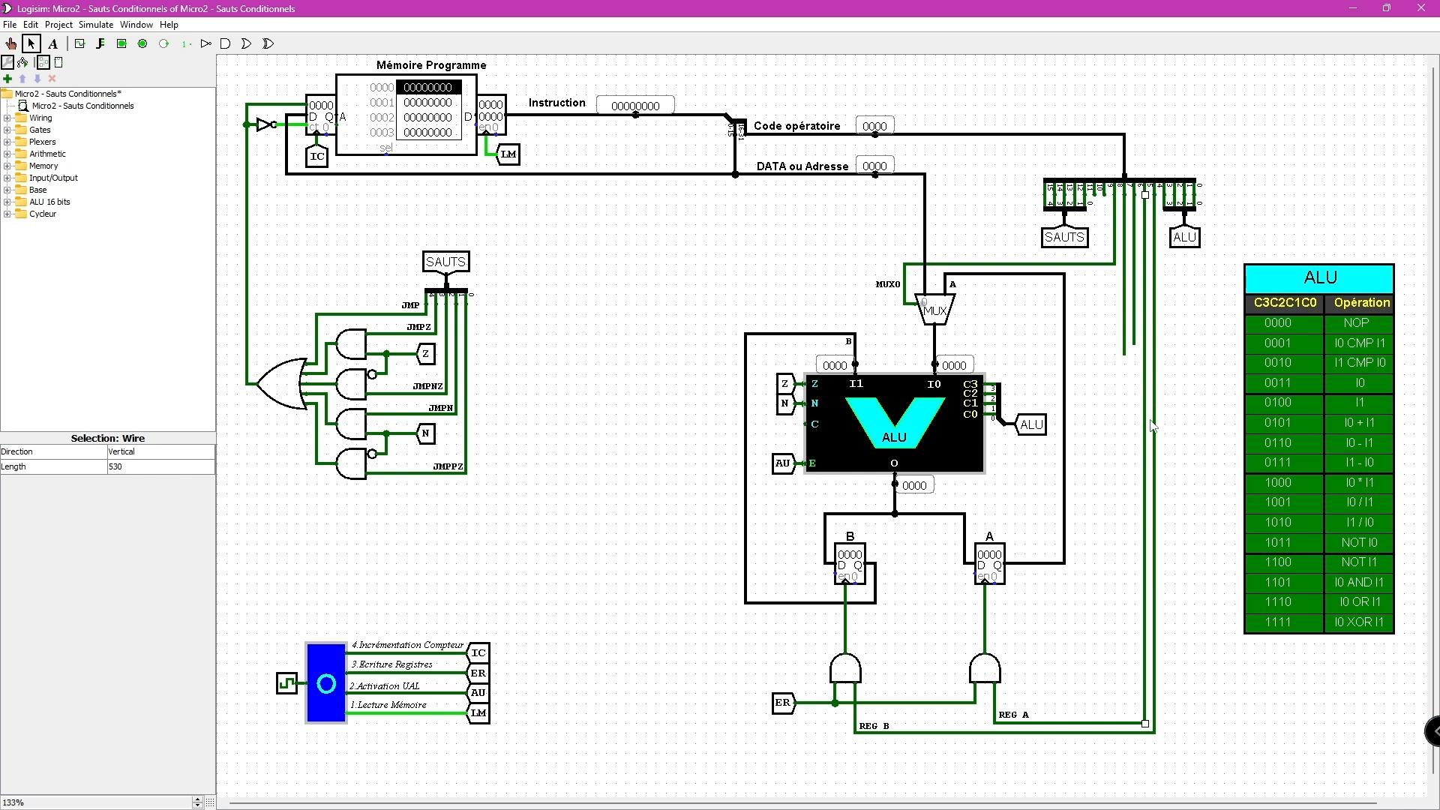
drag(1153, 425, 1159, 412)
key(Delete)
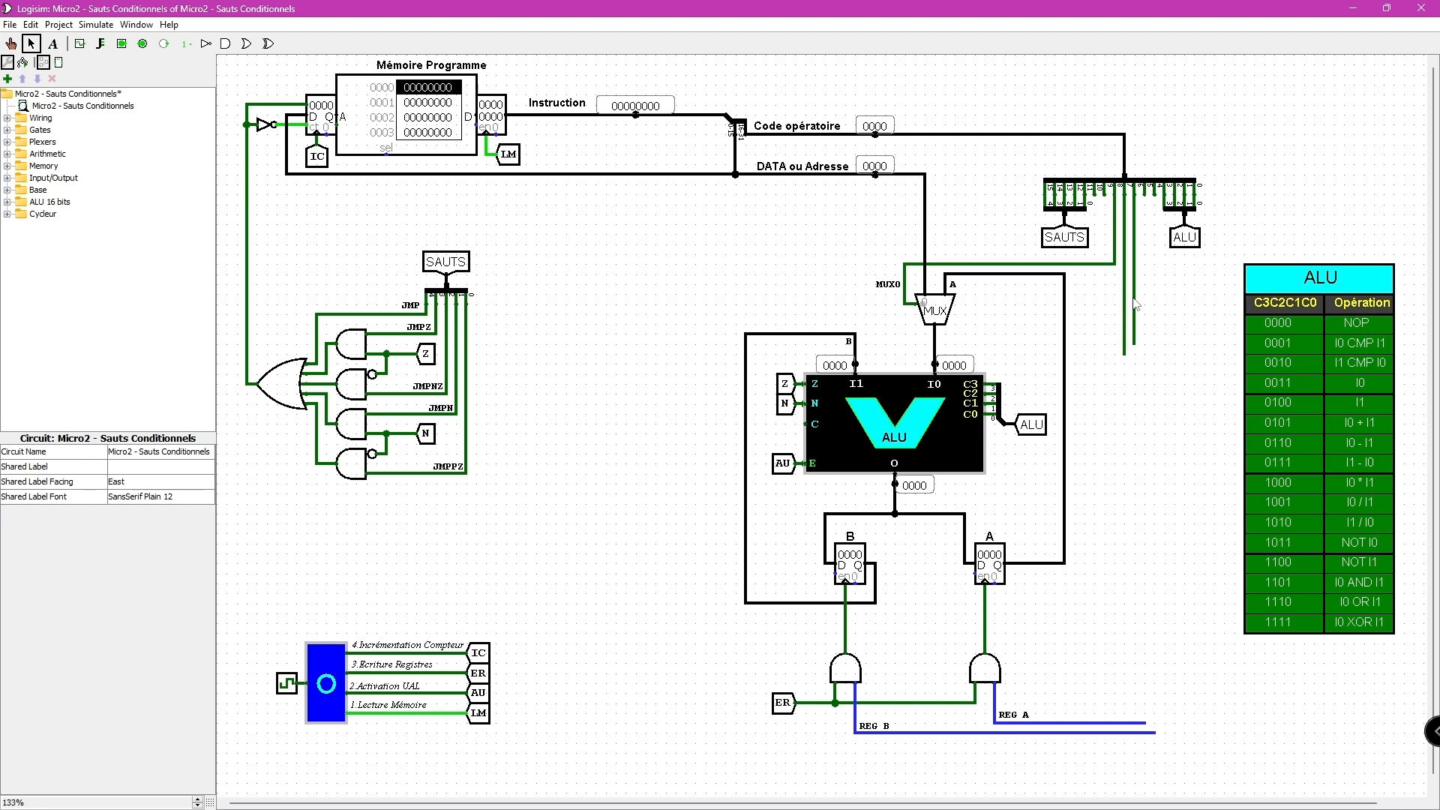
click(1134, 300)
key(Delete)
click(1125, 302)
key(Delete)
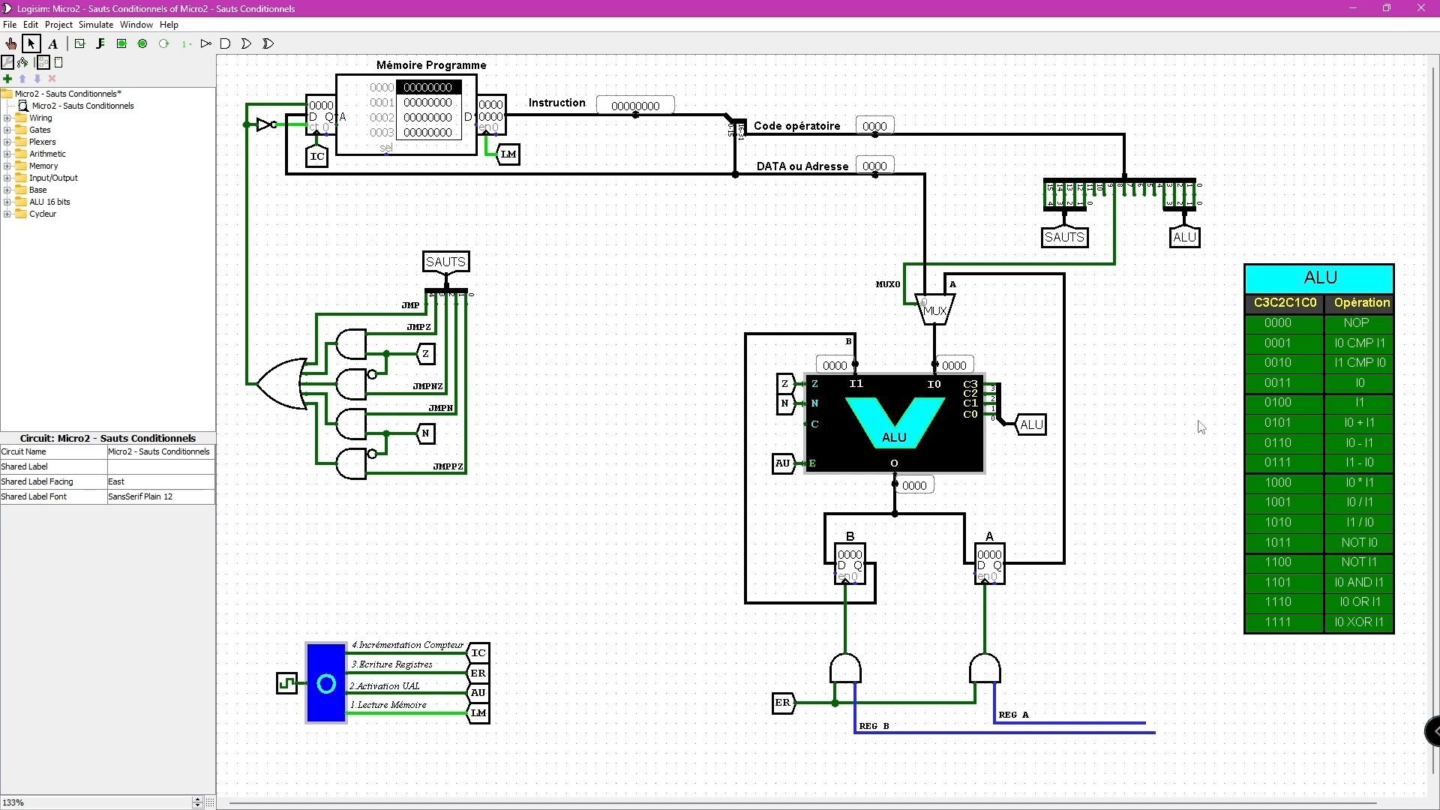
Duplicate the 4-bit splitter and ALU tunnel onto the adjacent four operation-code outputs, labelling the new tunnel REG
click(1178, 218)
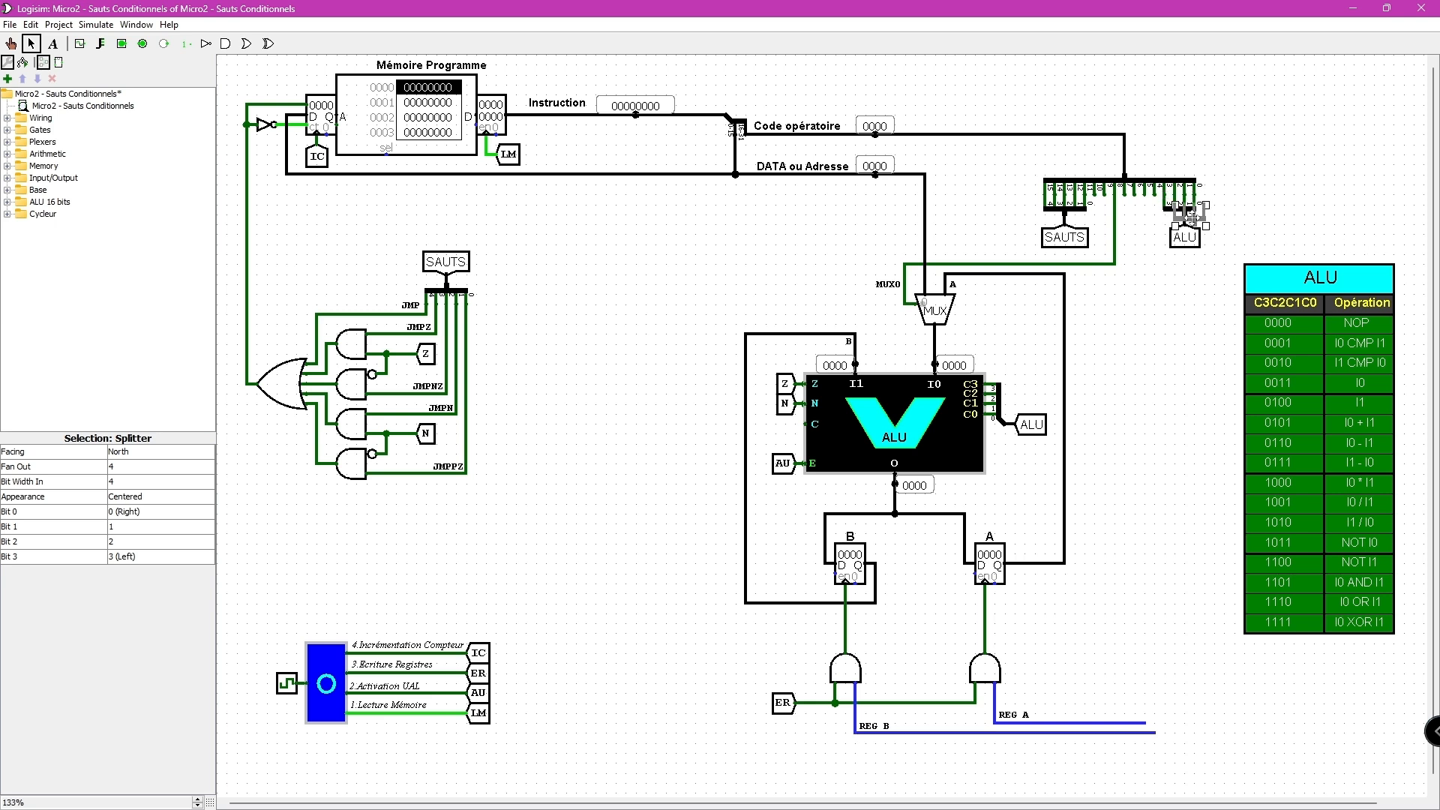
drag(1183, 217, 1142, 208)
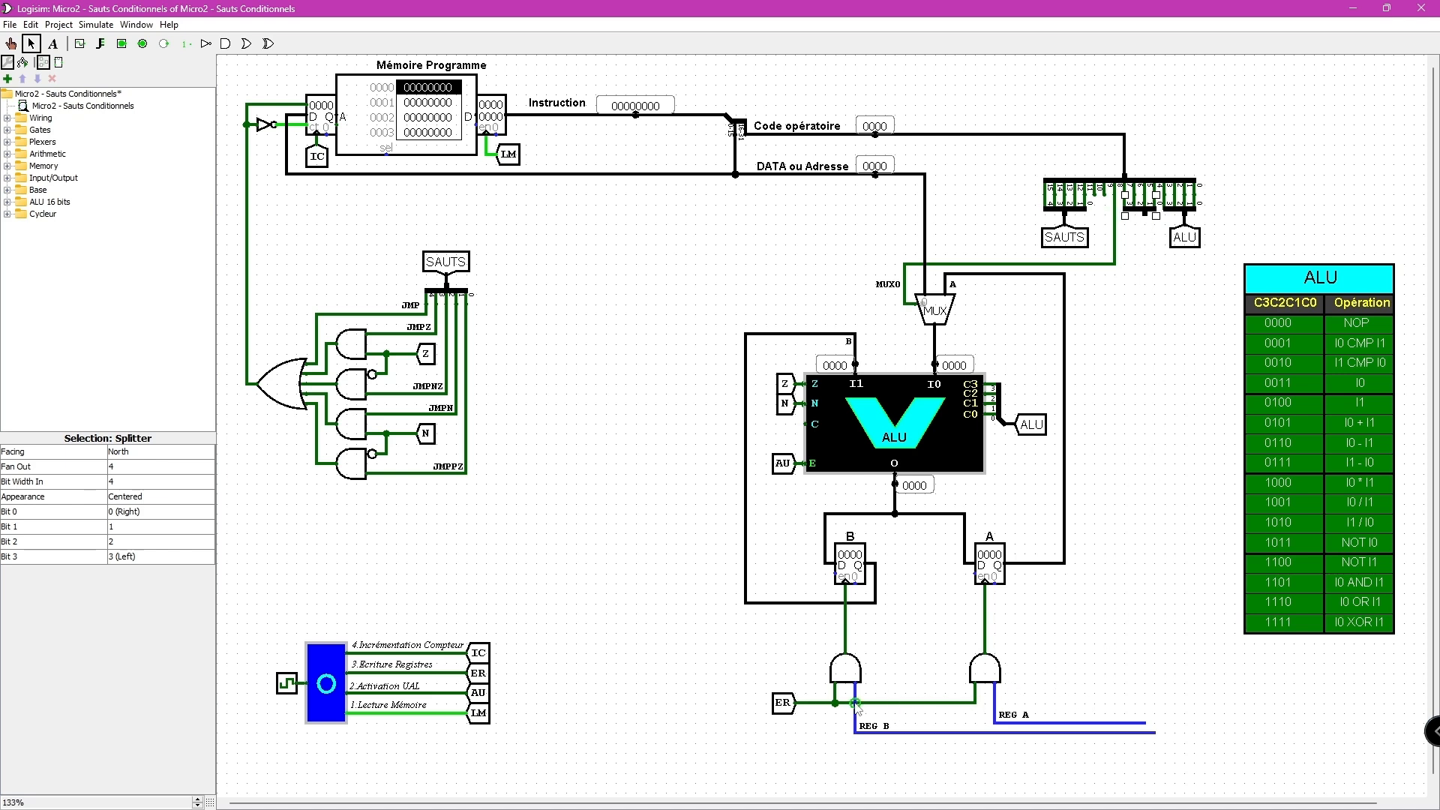
click(1188, 241)
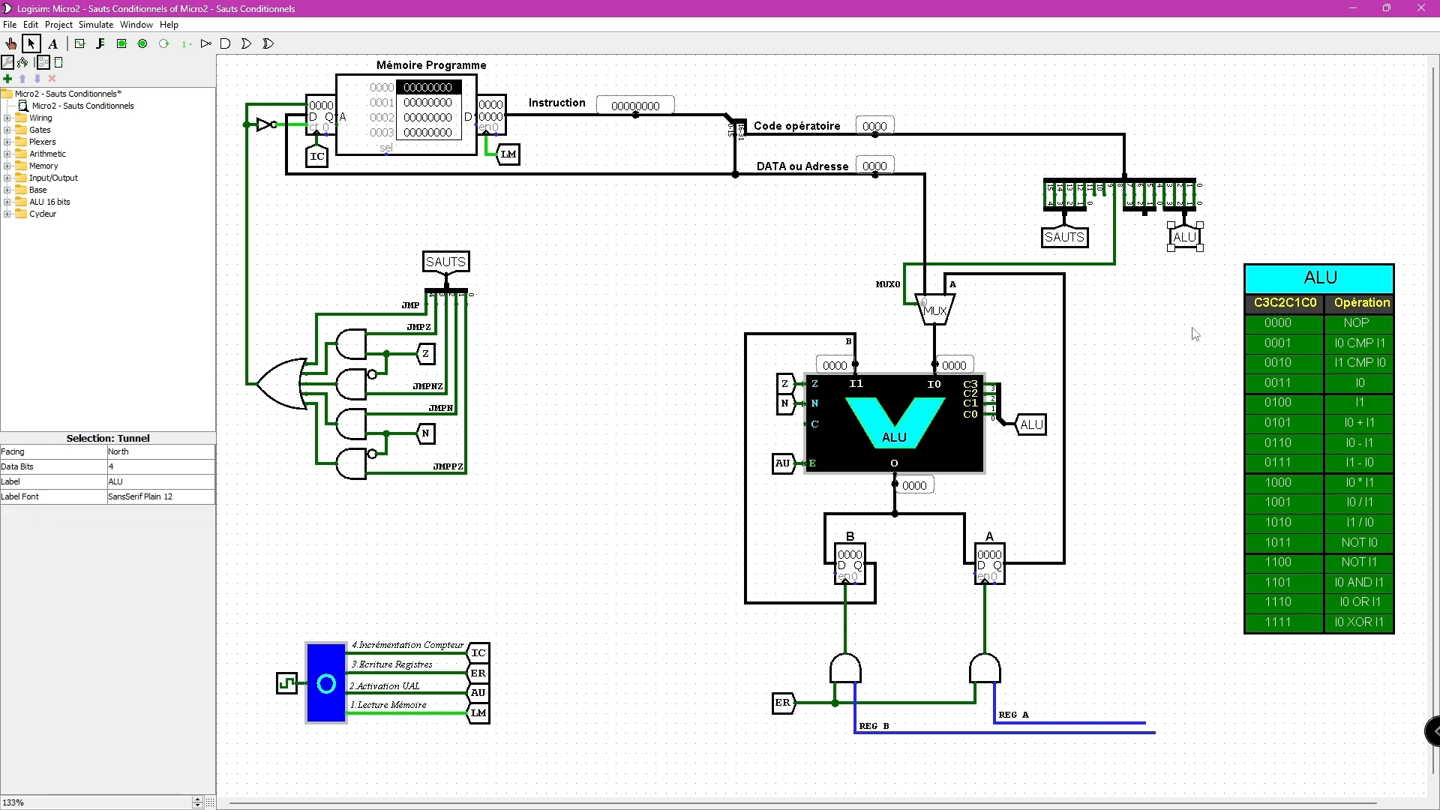
key(ctrl+d)
drag(1197, 251, 1149, 250)
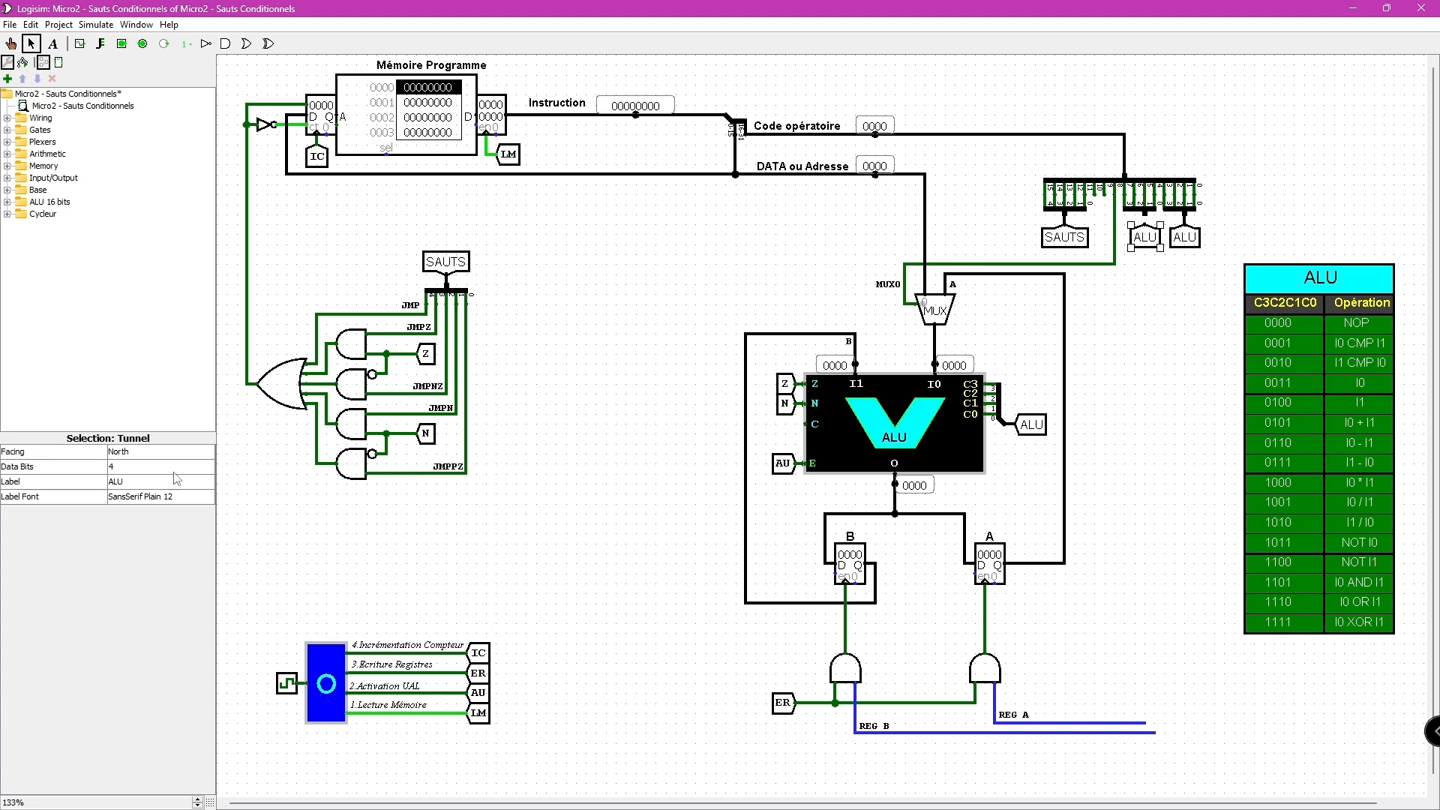
click(134, 481)
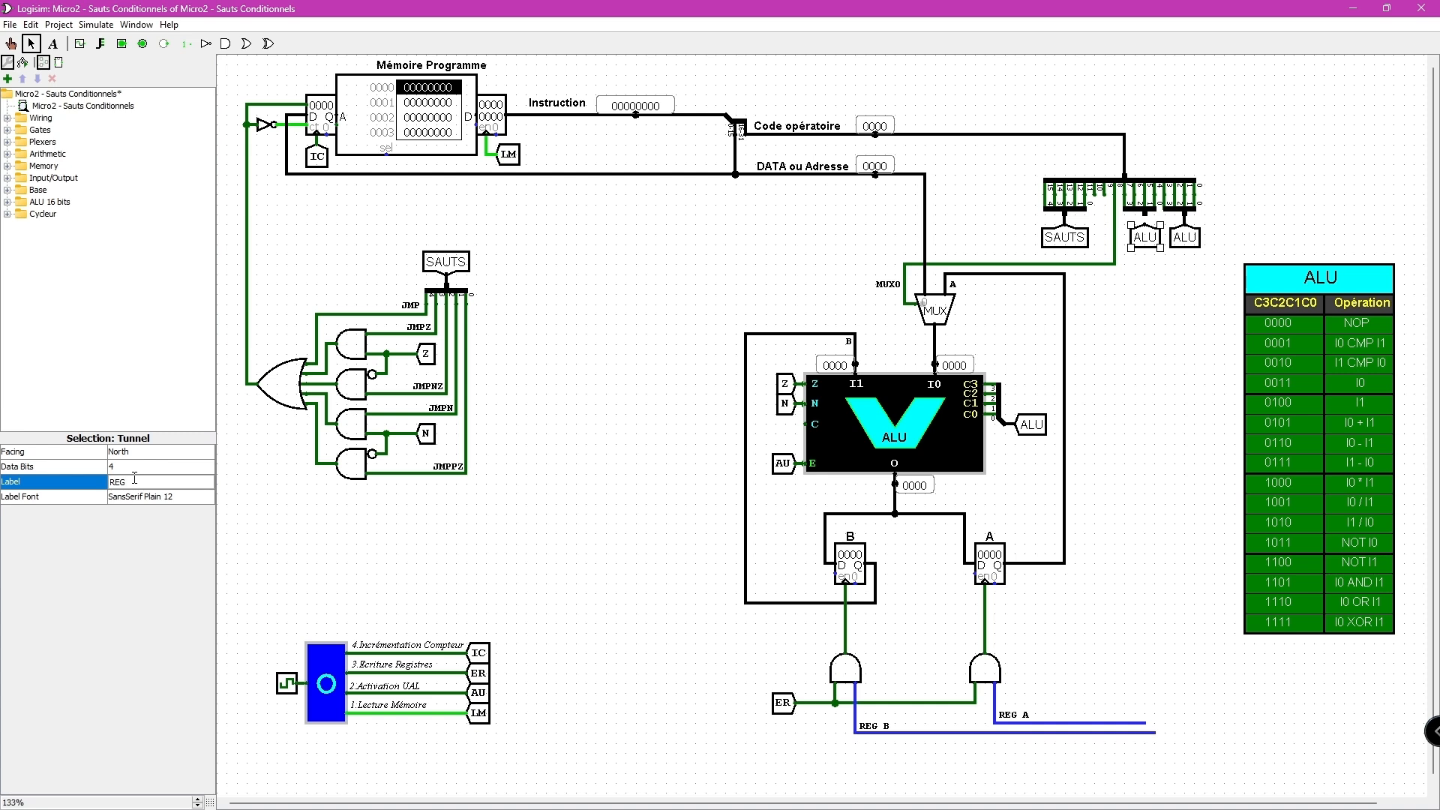
key(Return)
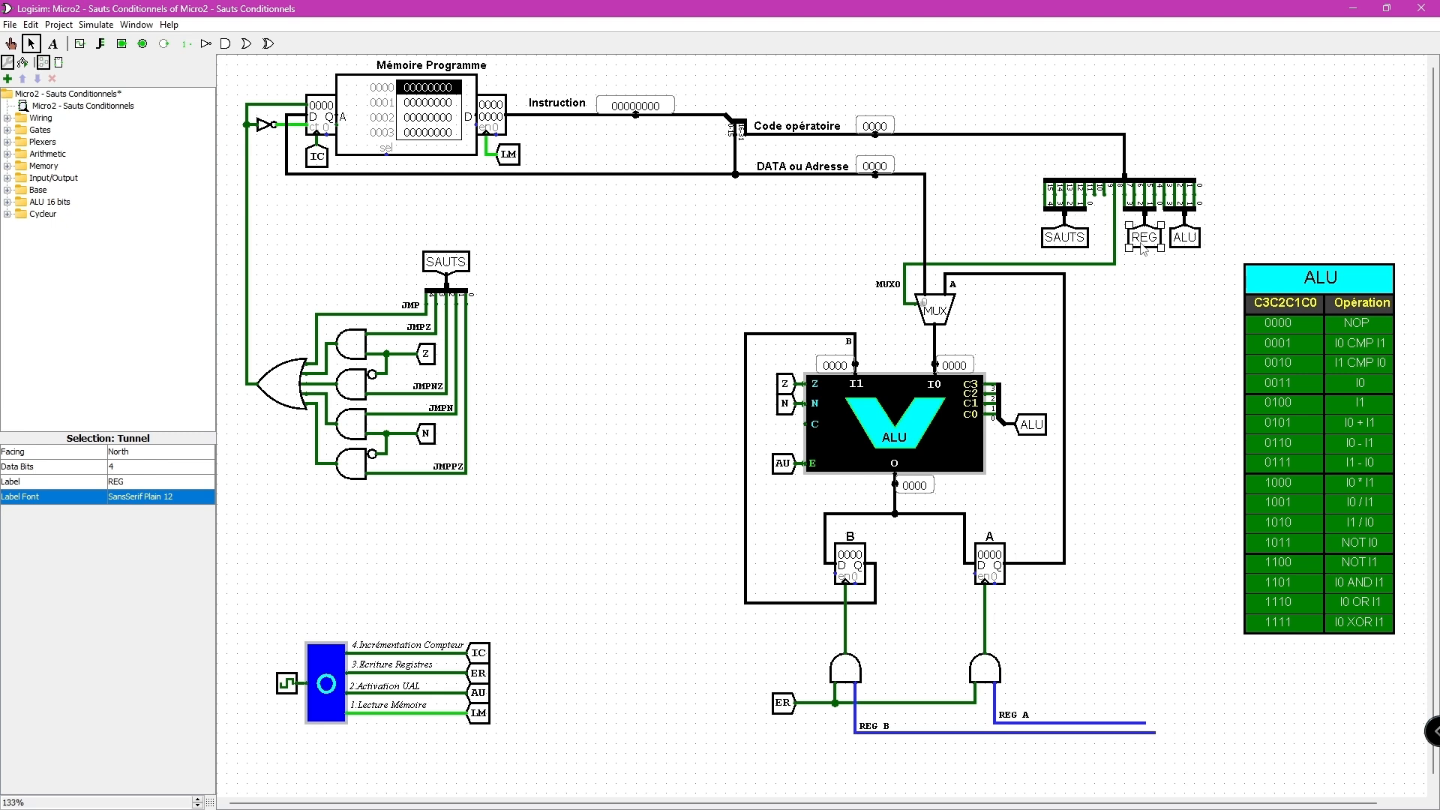
Place a copy of the REG tunnel beyond the loose ends of the REG A and REG B wires, facing West
drag(1147, 249, 1195, 718)
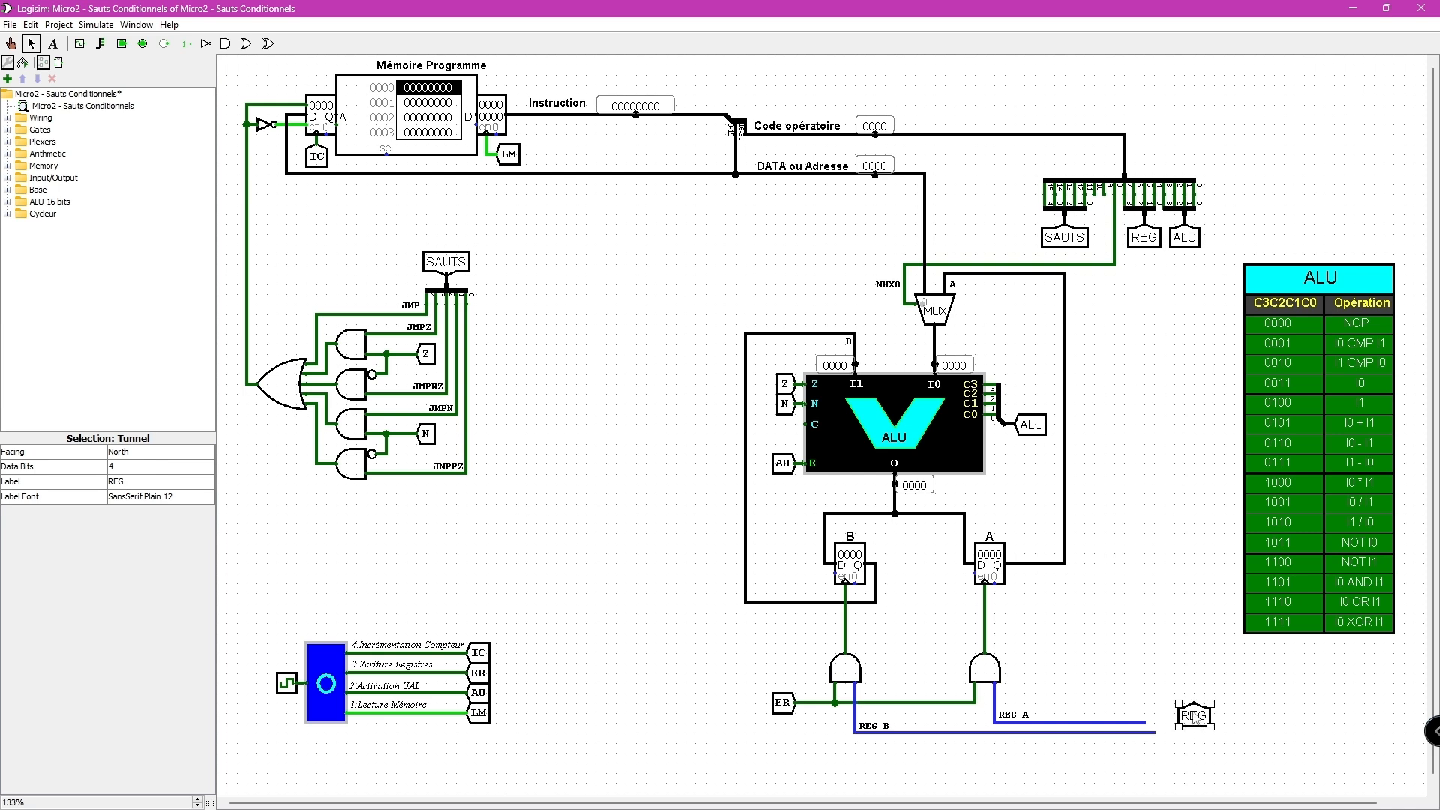
click(184, 454)
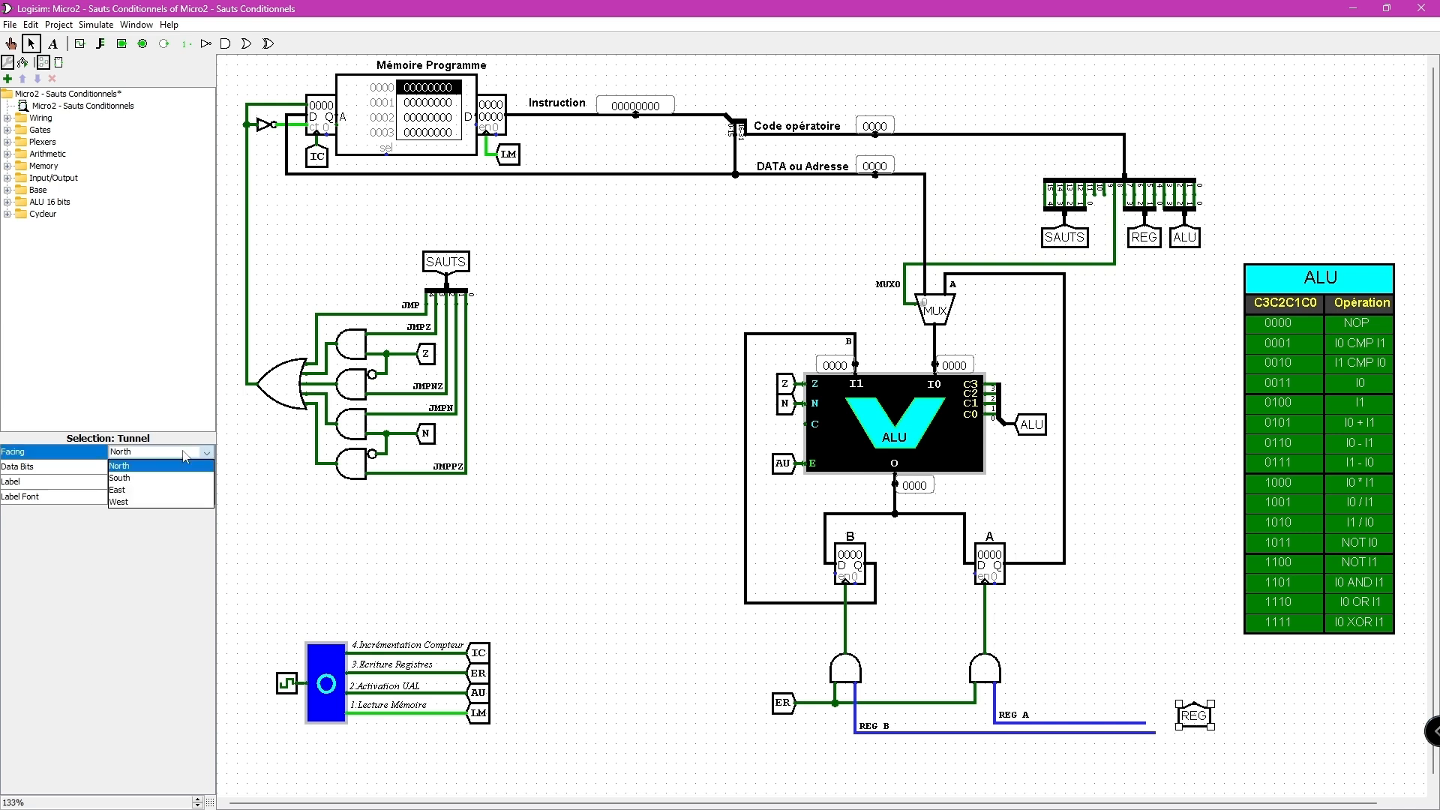
click(157, 501)
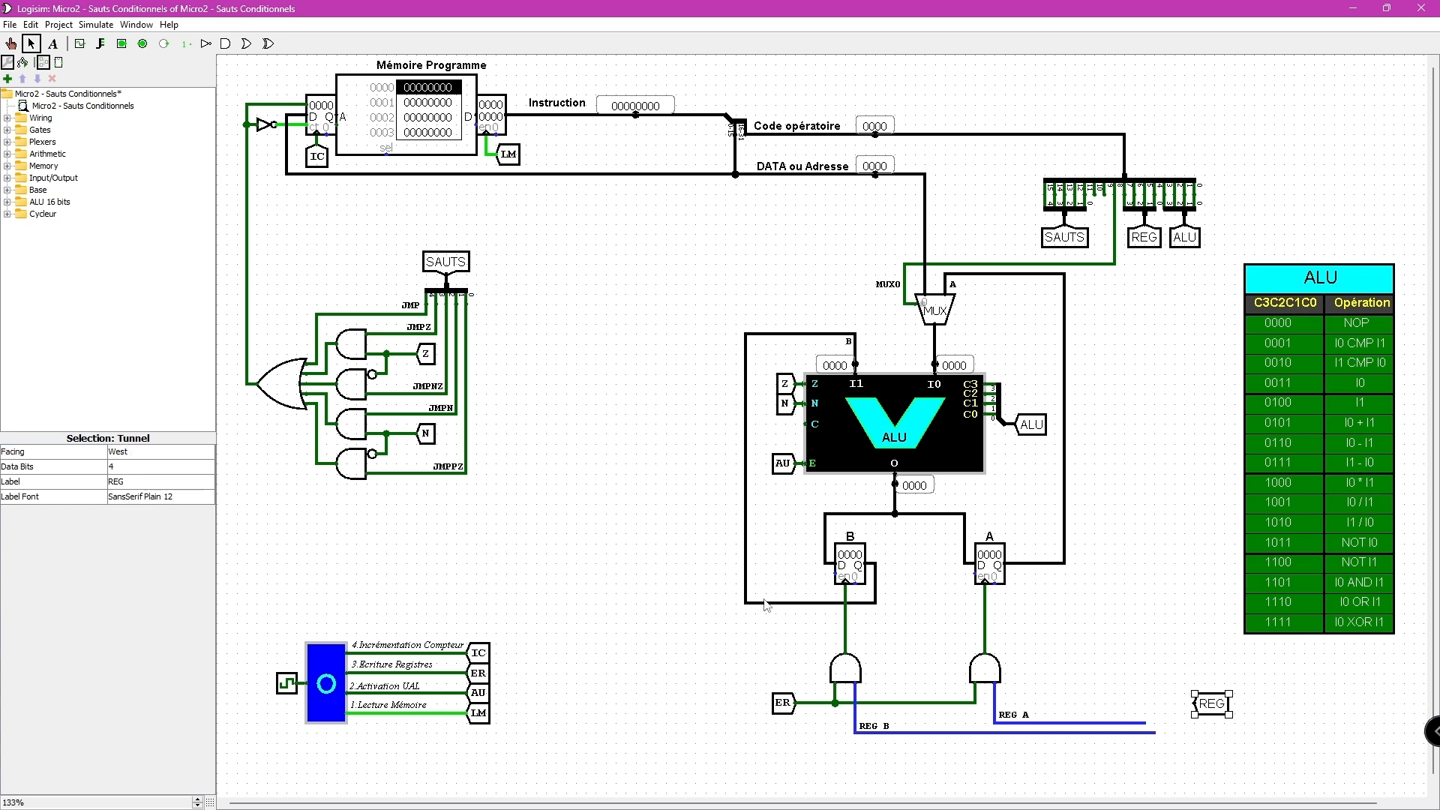
drag(1228, 722, 1237, 730)
Duplicate the REG splitter and place the copy between the REG A and REG B wire ends and the new tunnel, facing West
click(1139, 208)
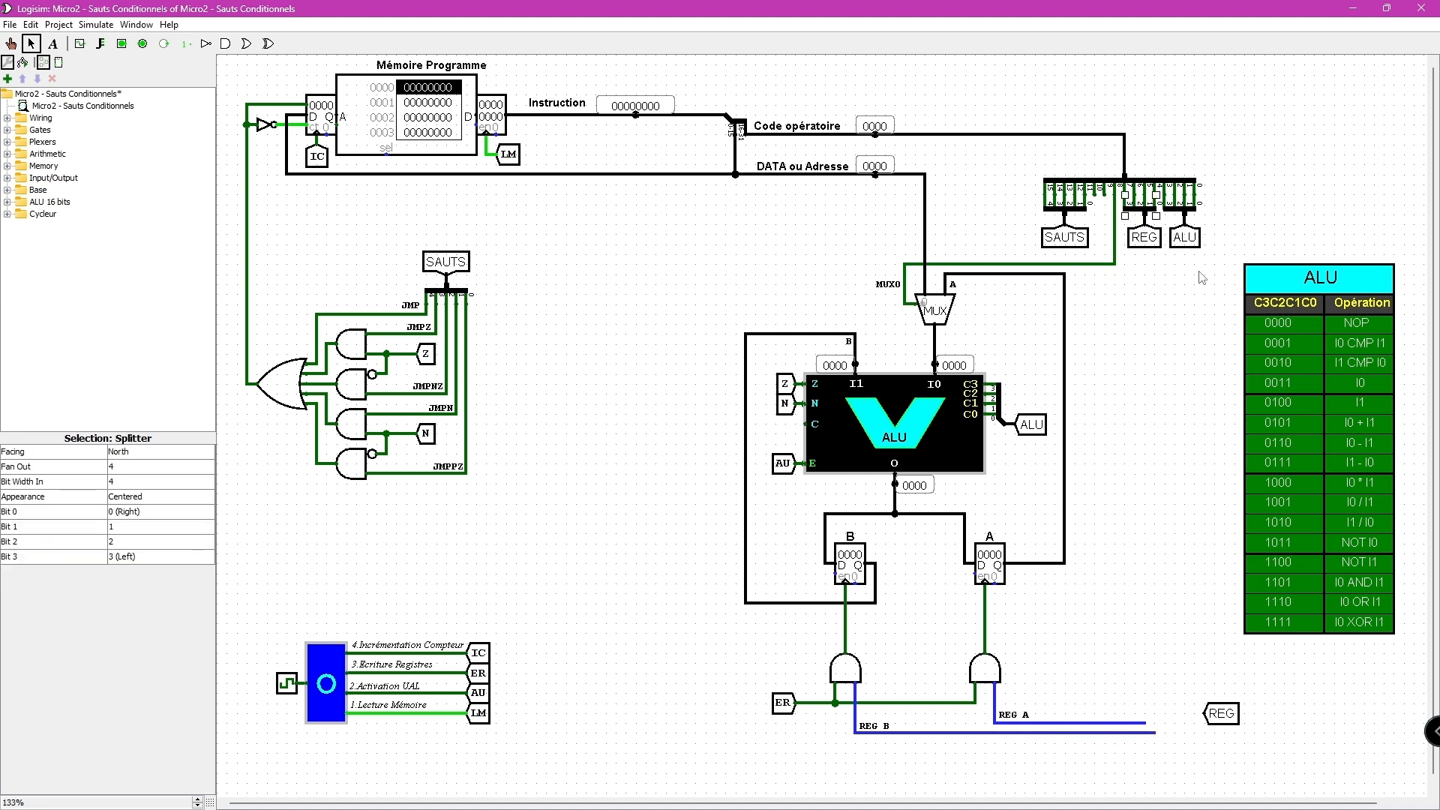
key(ctrl+d)
drag(1159, 220, 1172, 709)
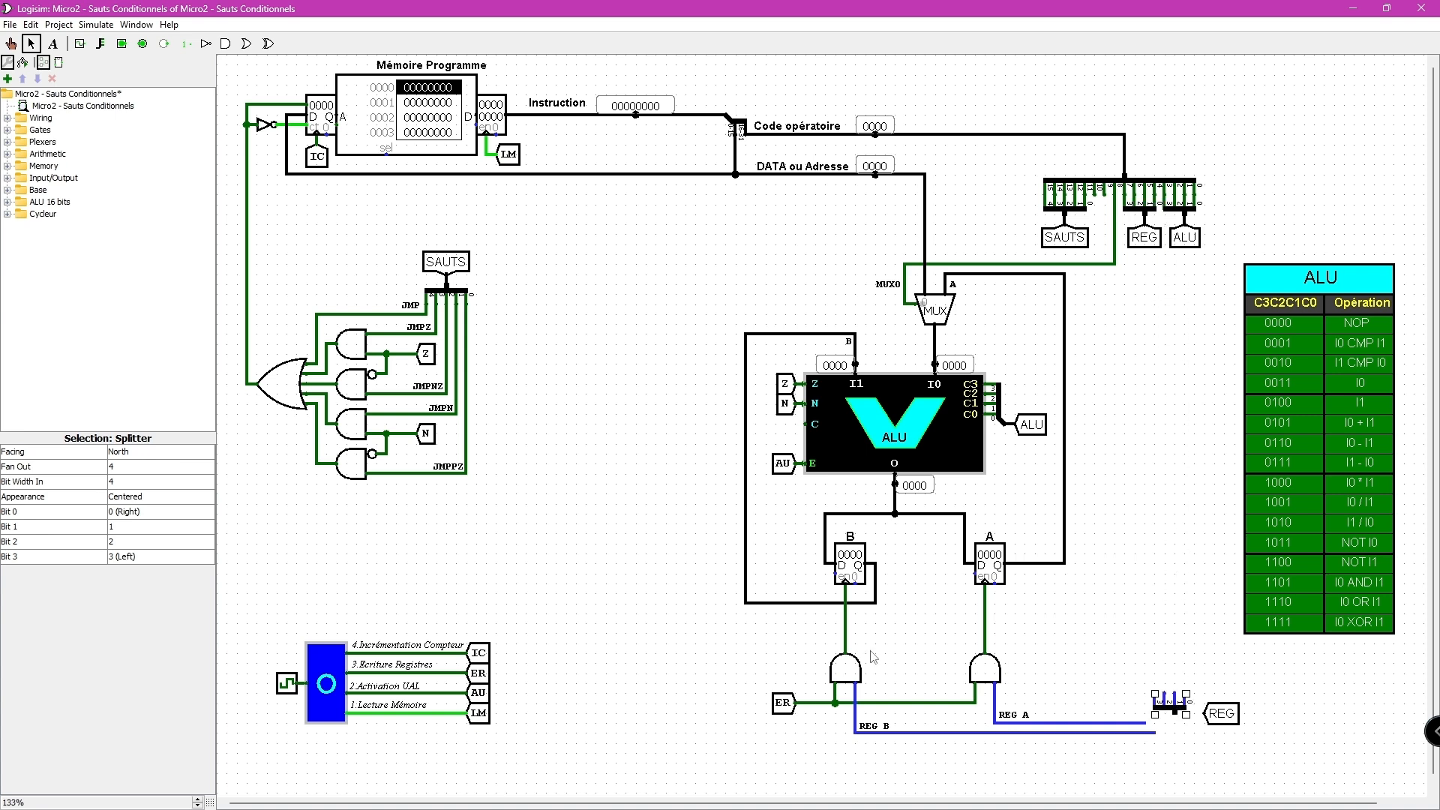
click(150, 453)
click(149, 502)
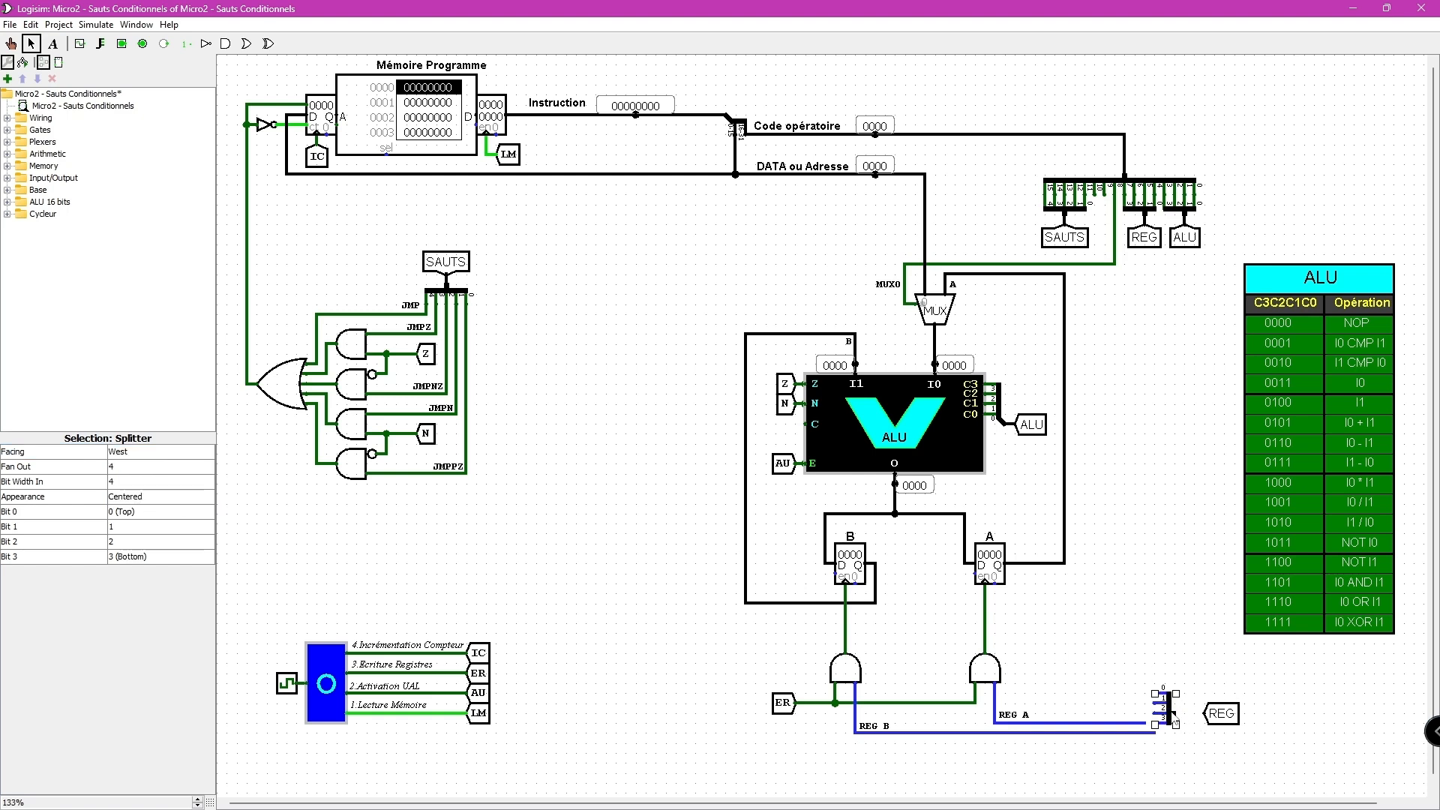
mouse_move(1195, 717)
mouse_down()
mouse_move(1175, 715)
mouse_move(1180, 729)
mouse_up()
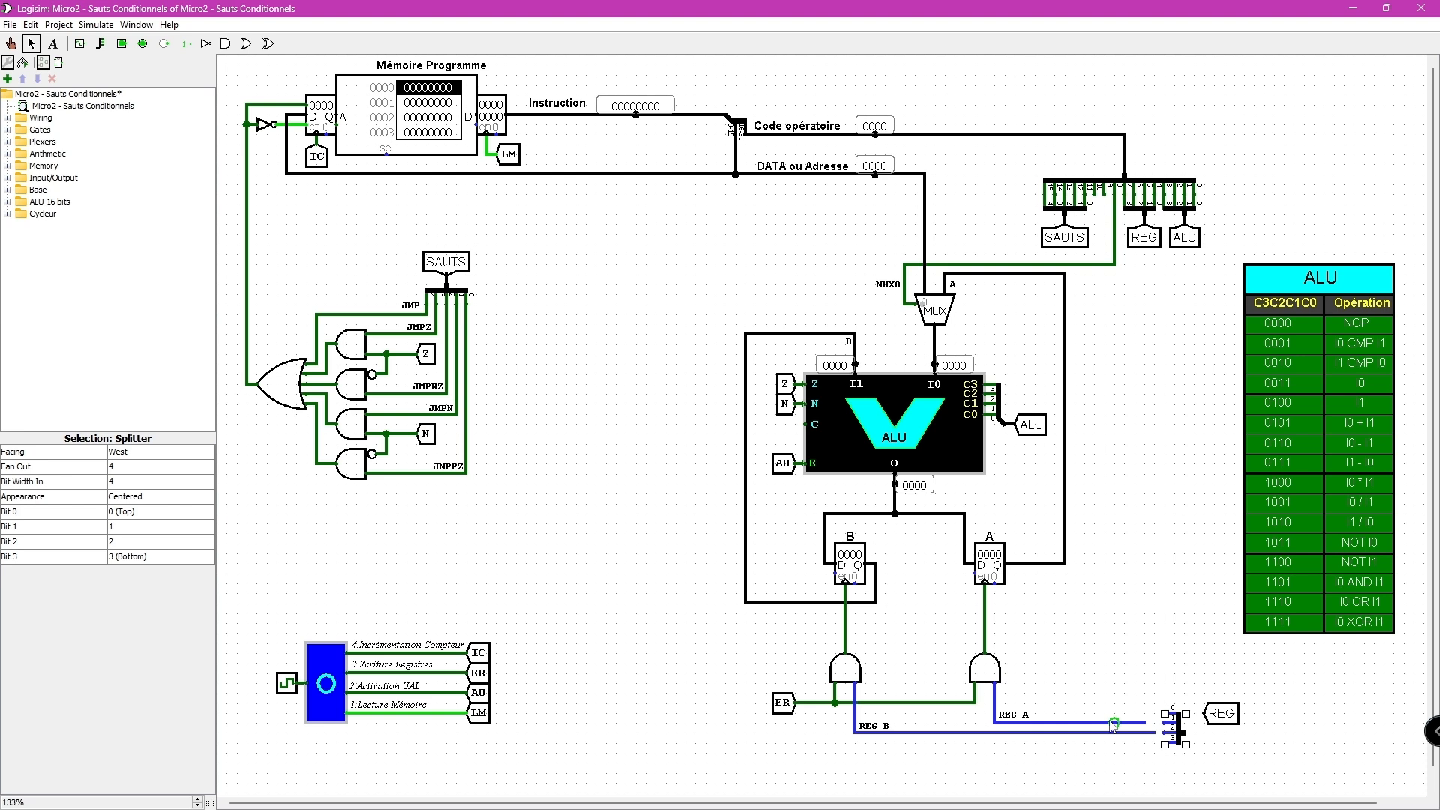
Shorten the REG A and REG B wires to equal ends and attach the west-facing splitter's first two outputs to them
click(1114, 724)
drag(1149, 724, 1086, 725)
click(1151, 733)
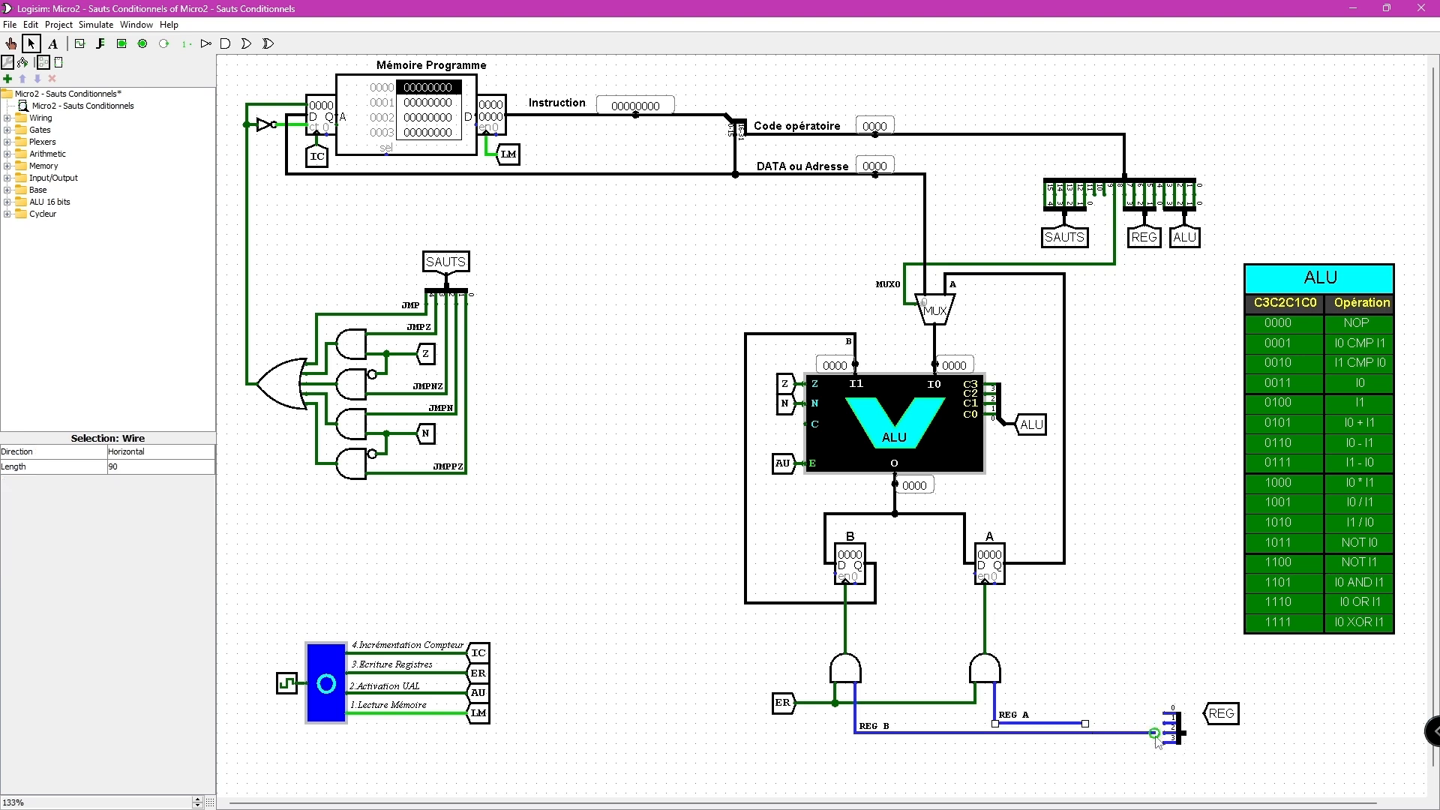
drag(1156, 733, 1085, 733)
drag(1183, 731, 1102, 733)
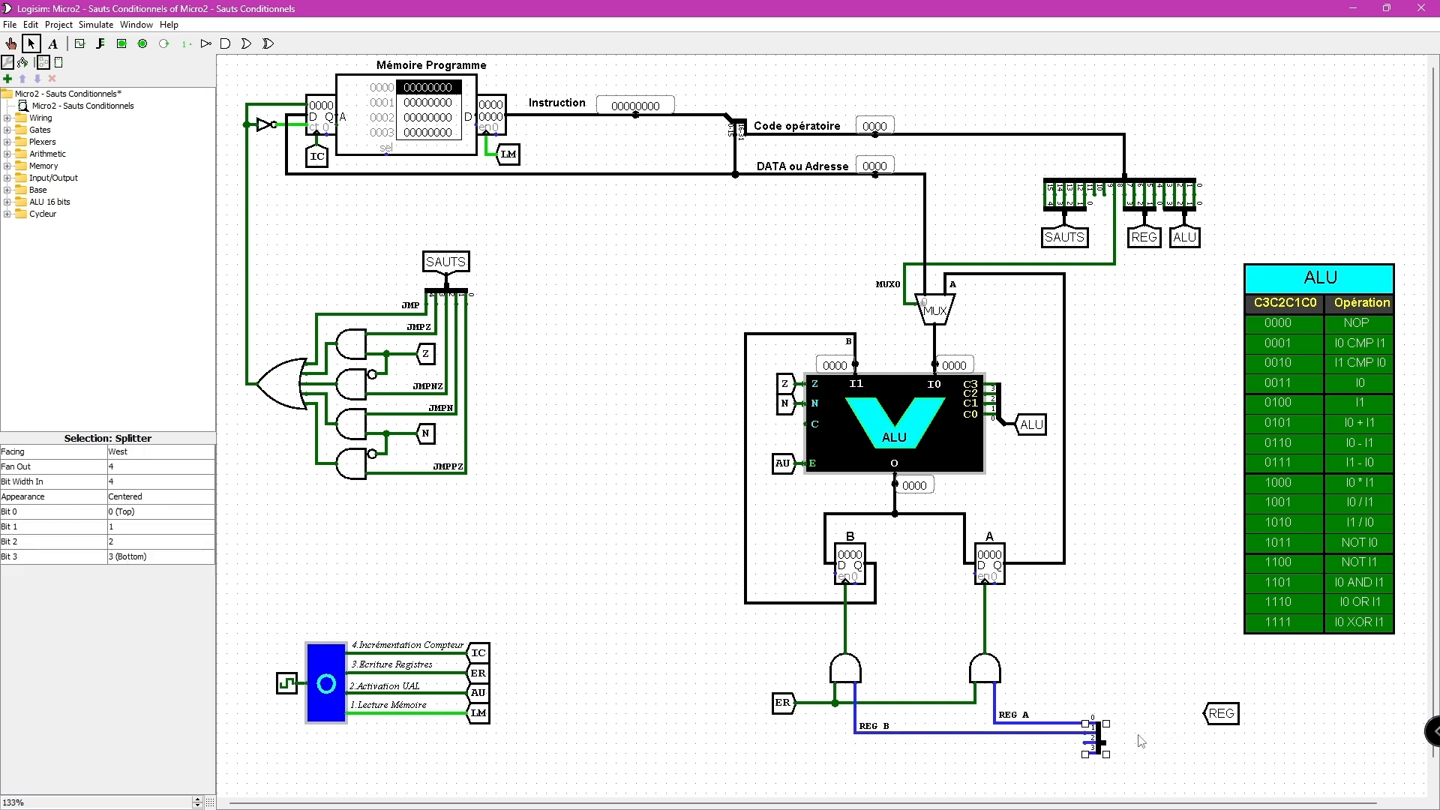
Connect the west-facing REG tunnel to the splitter on the REG A and REG B wires
click(1144, 741)
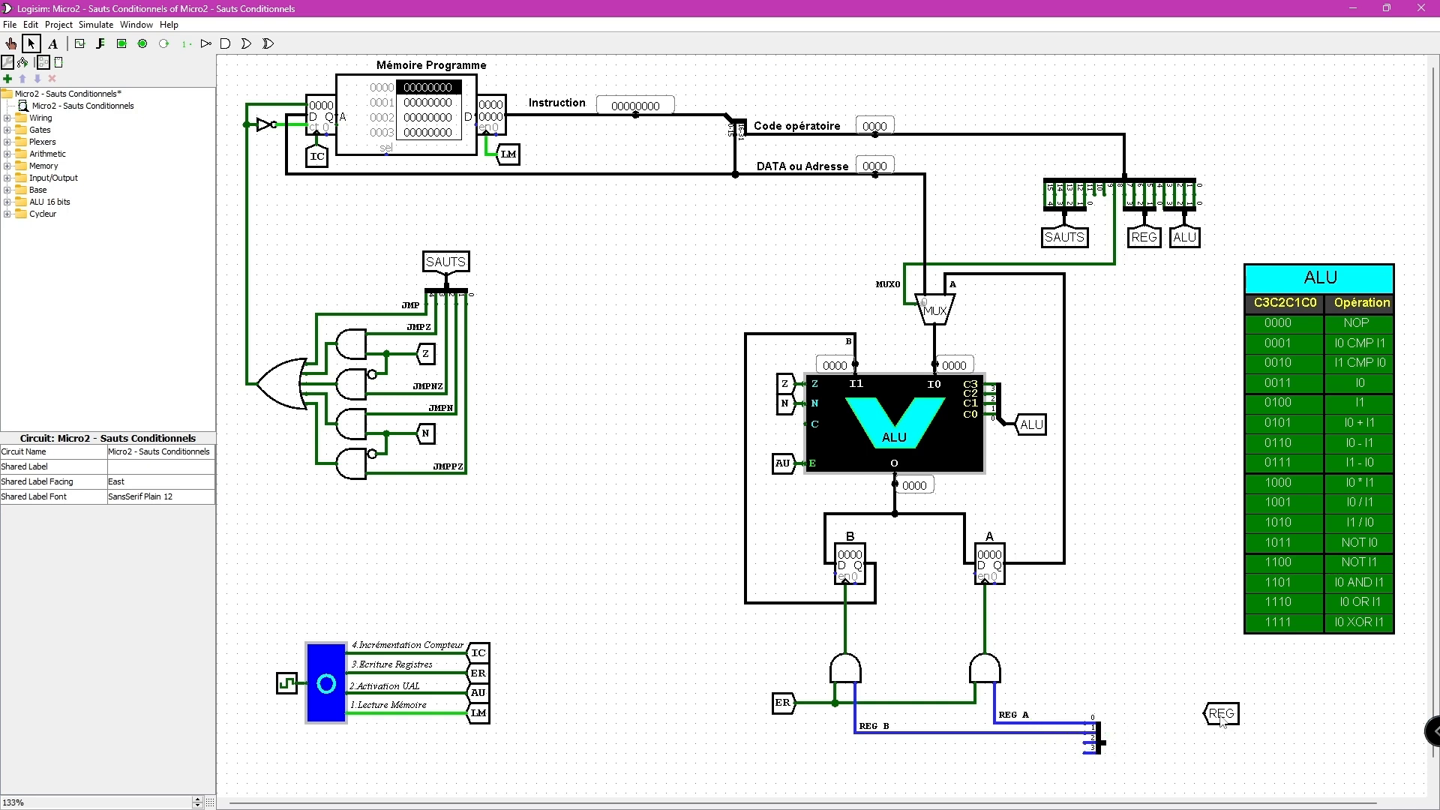
drag(1221, 718, 1139, 744)
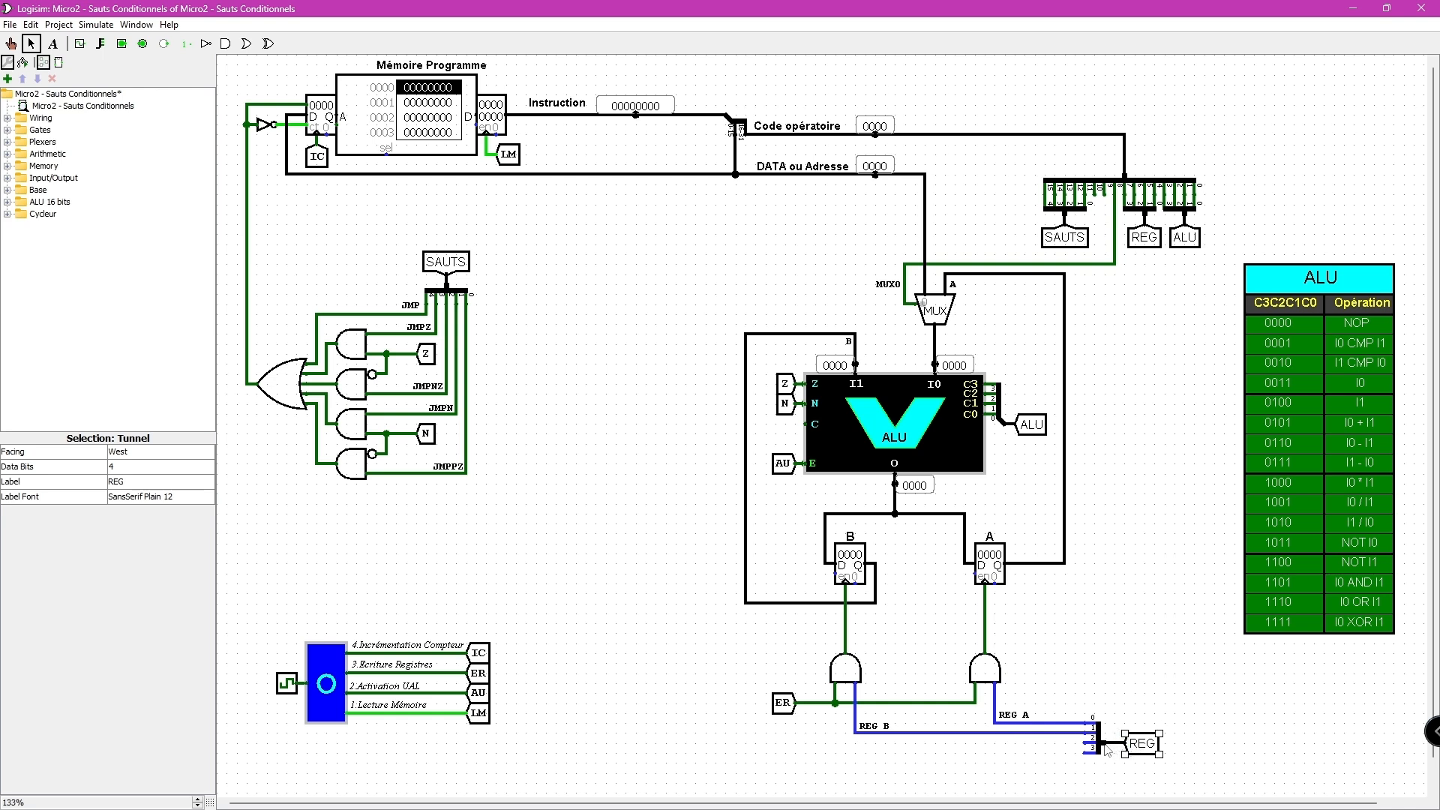
click(1143, 648)
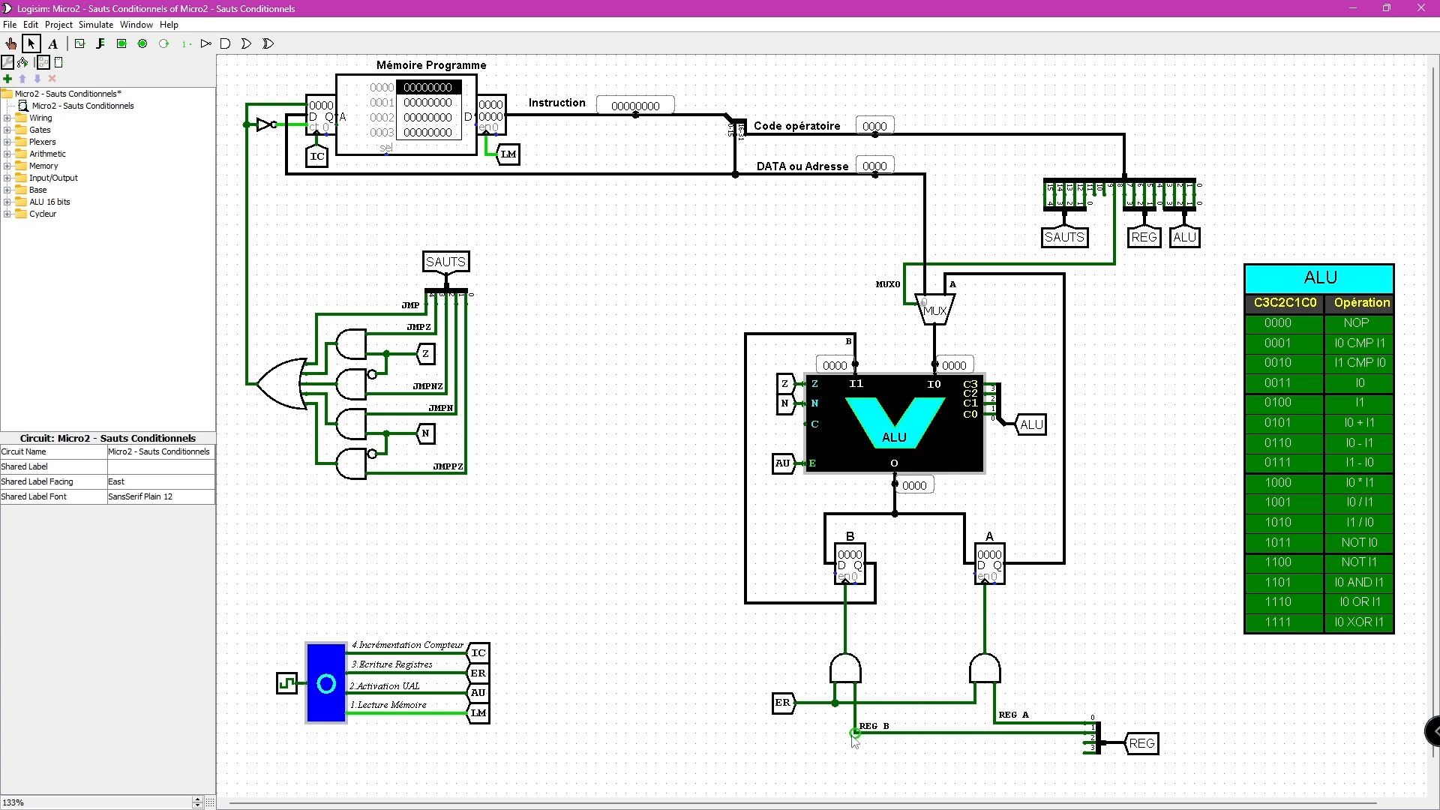
Add two copies of register B in line to its left, widening the B feedback loop to the ALU around them
click(856, 564)
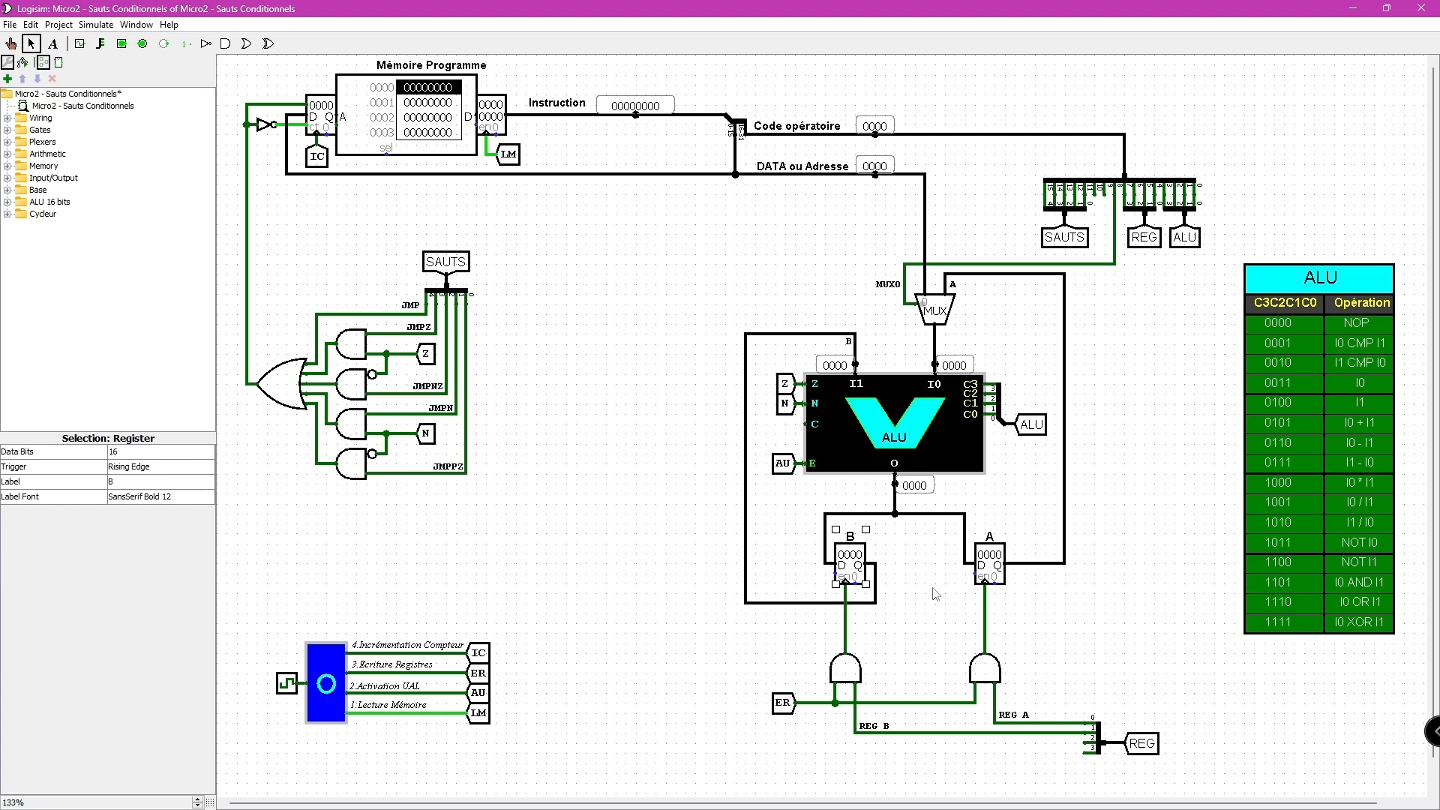
key(ctrl+v)
drag(865, 584, 647, 590)
click(746, 496)
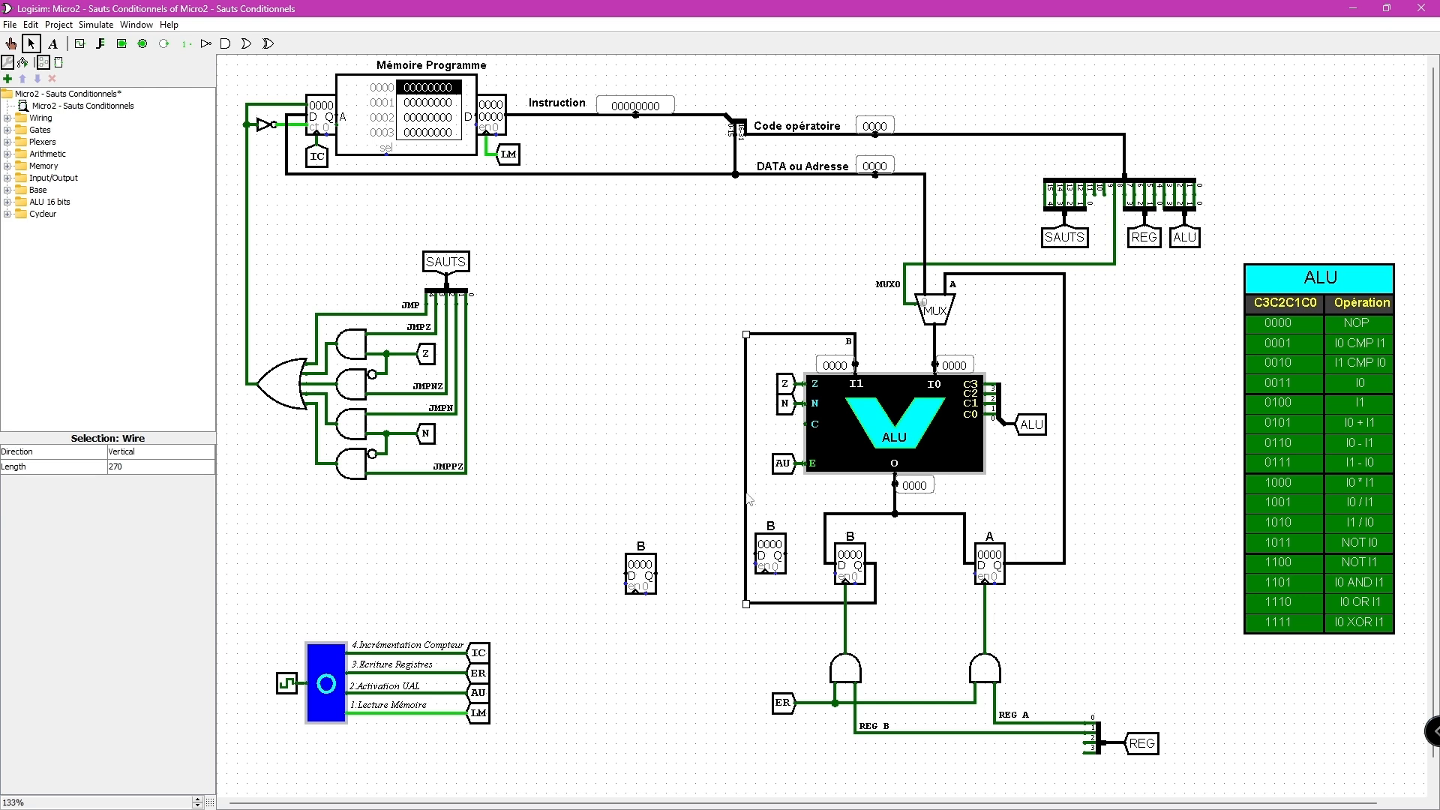
drag(745, 497, 592, 496)
drag(780, 551, 769, 563)
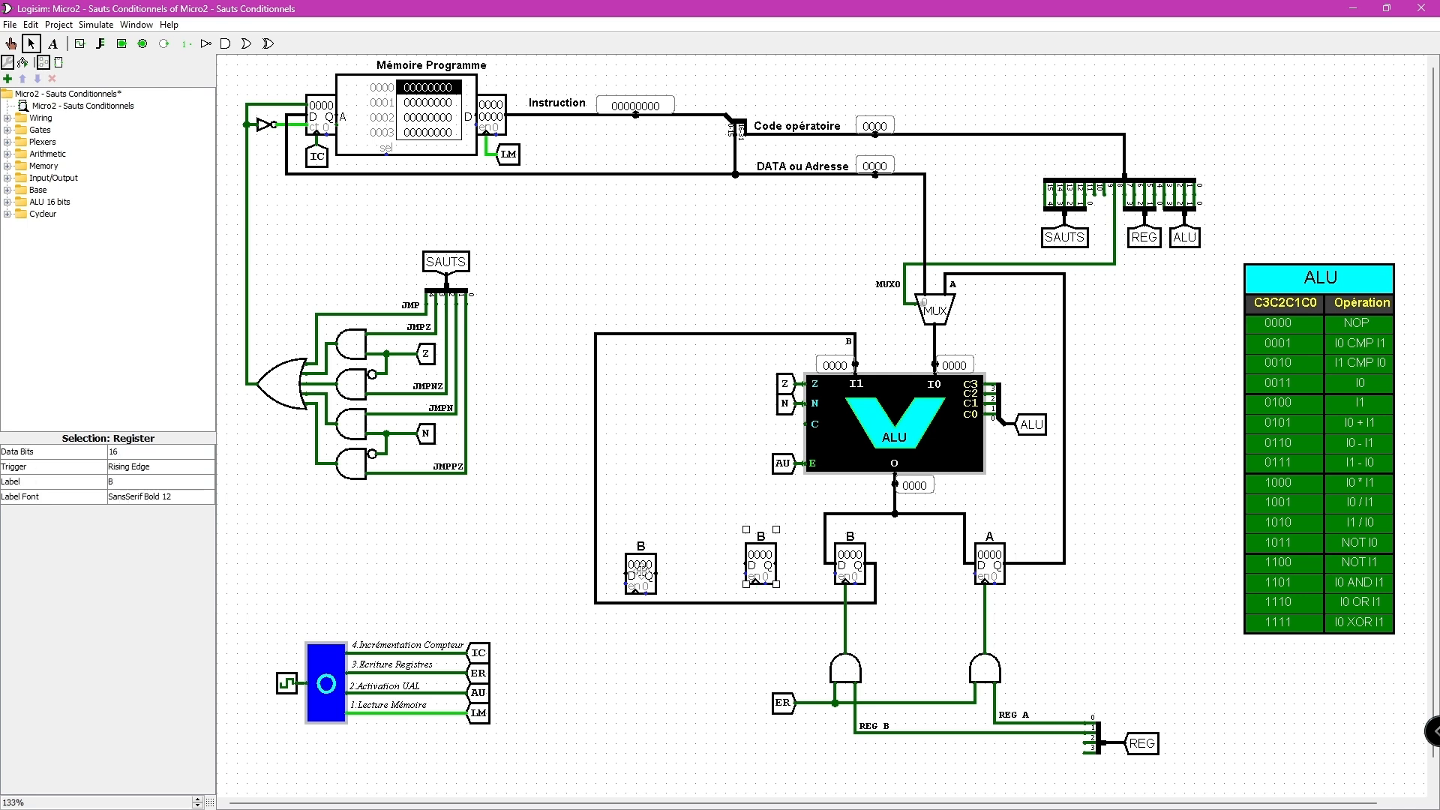
drag(642, 572, 672, 559)
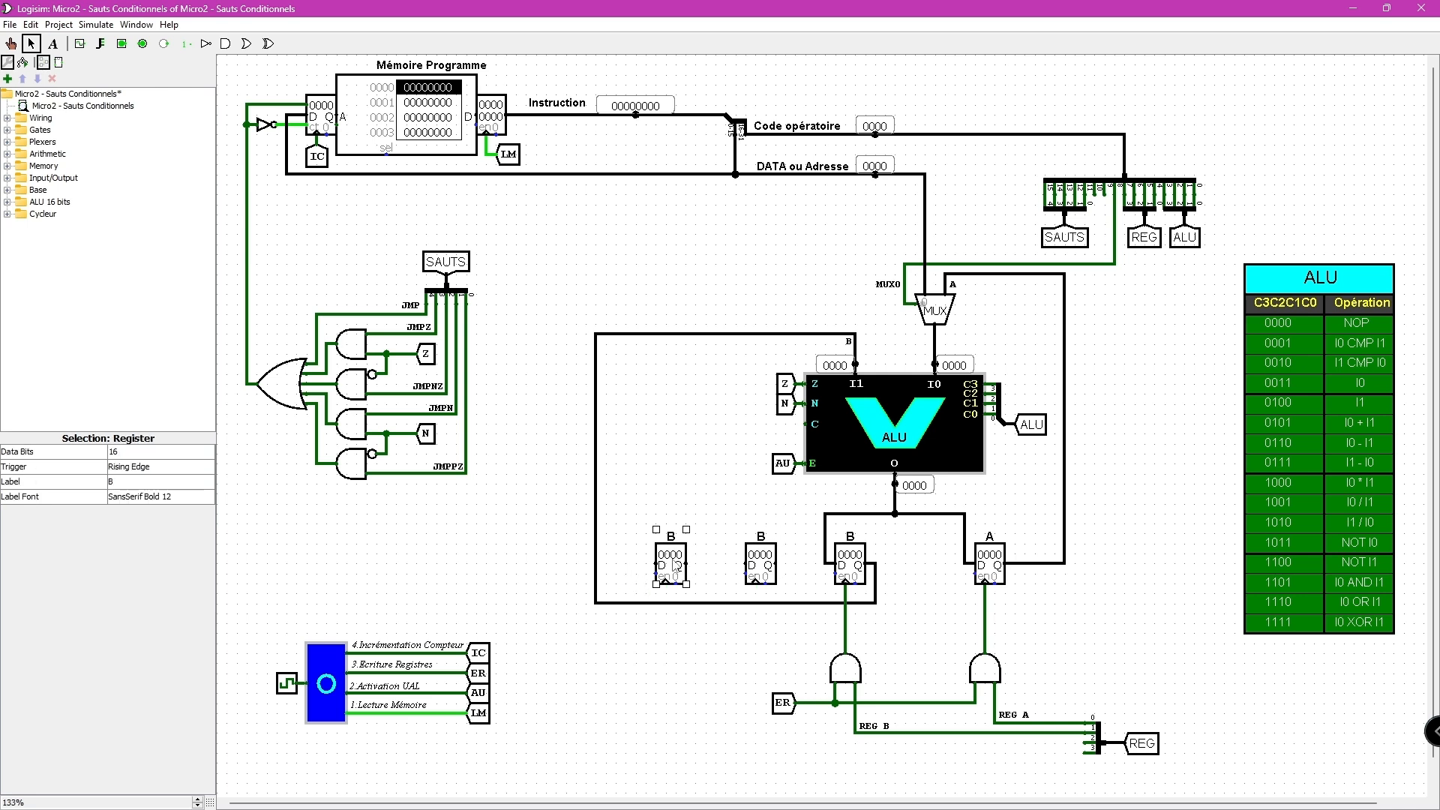
Label the two new registers C and D, with C next to register B
click(769, 565)
click(125, 482)
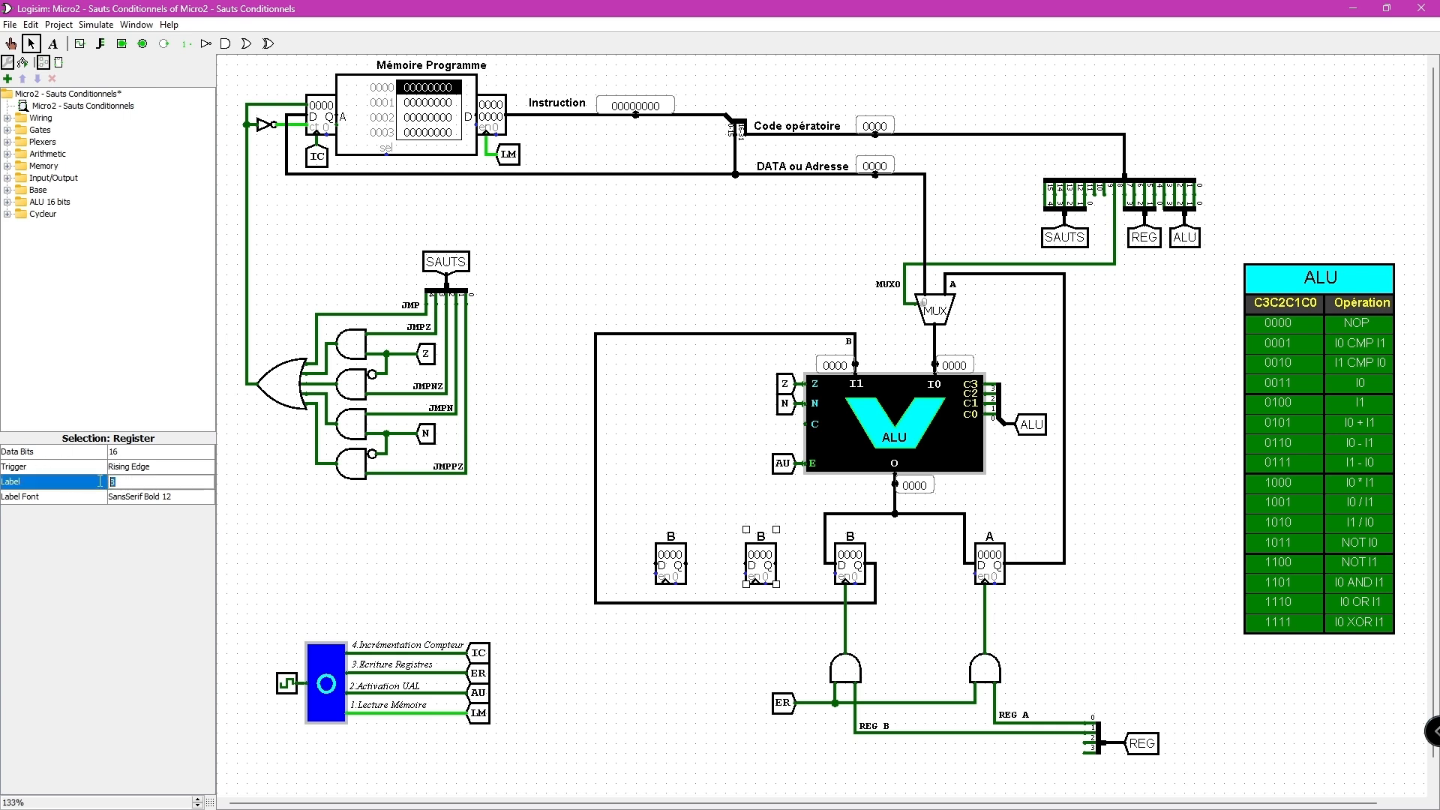
key(Return)
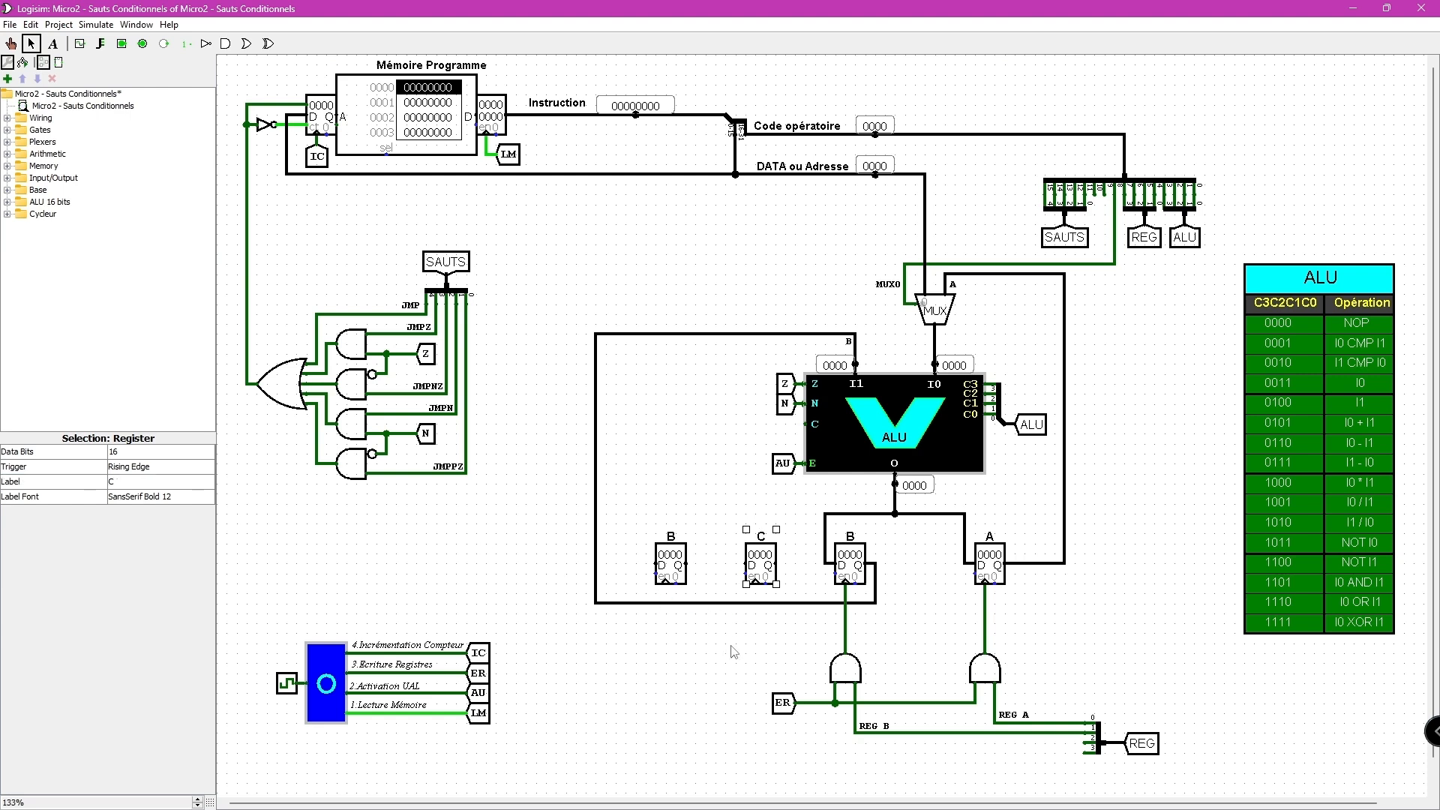
click(671, 568)
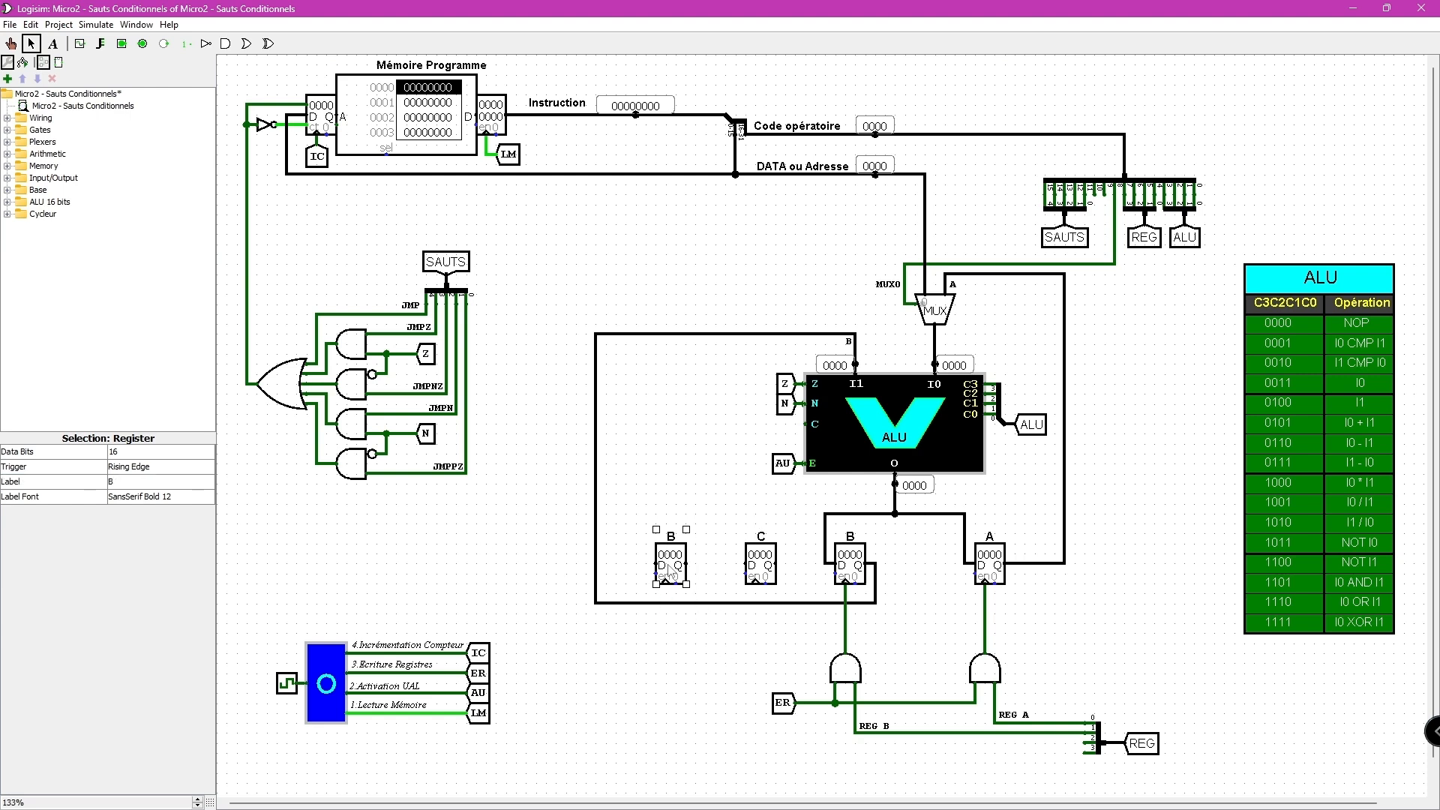
click(132, 482)
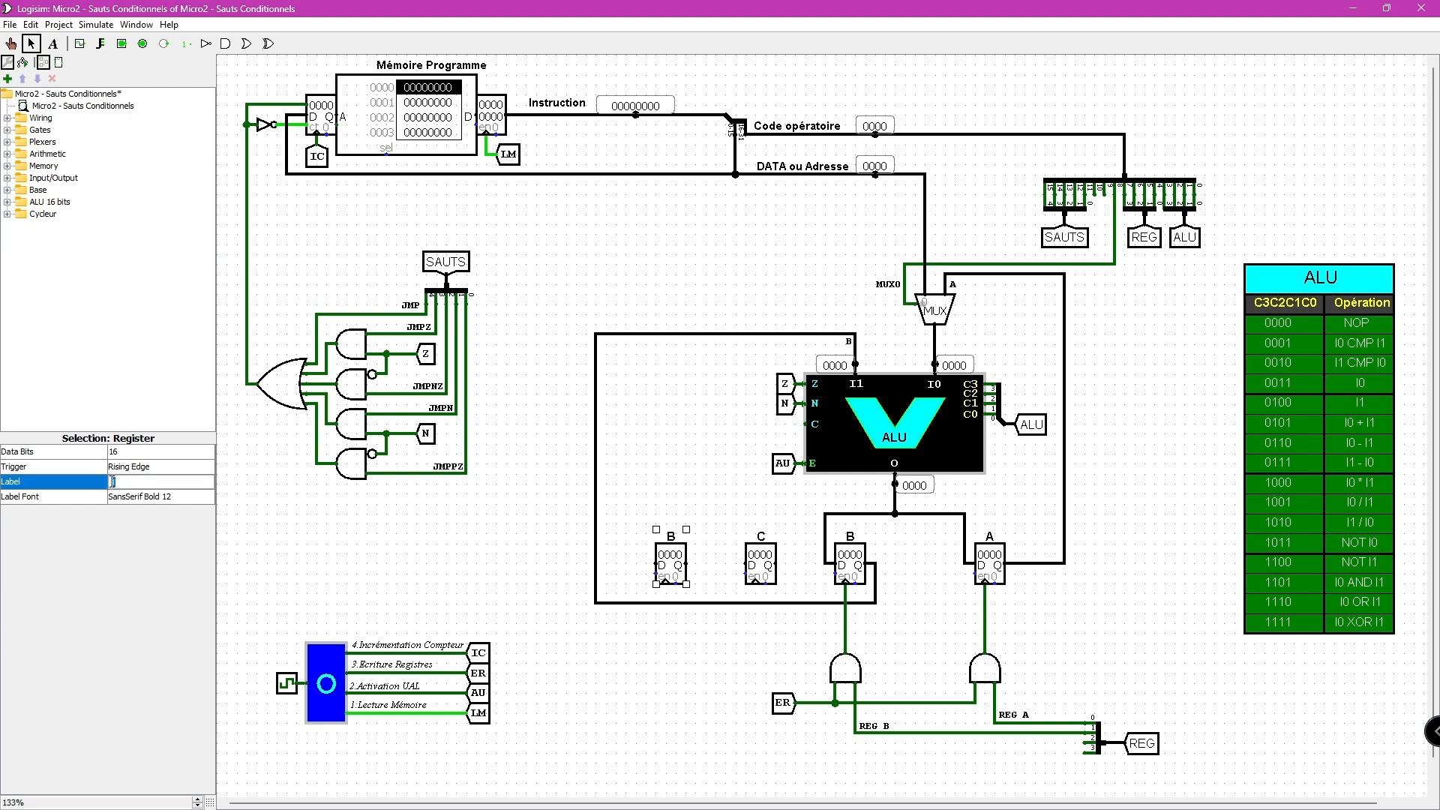
text(D)
key(Return)
click(651, 632)
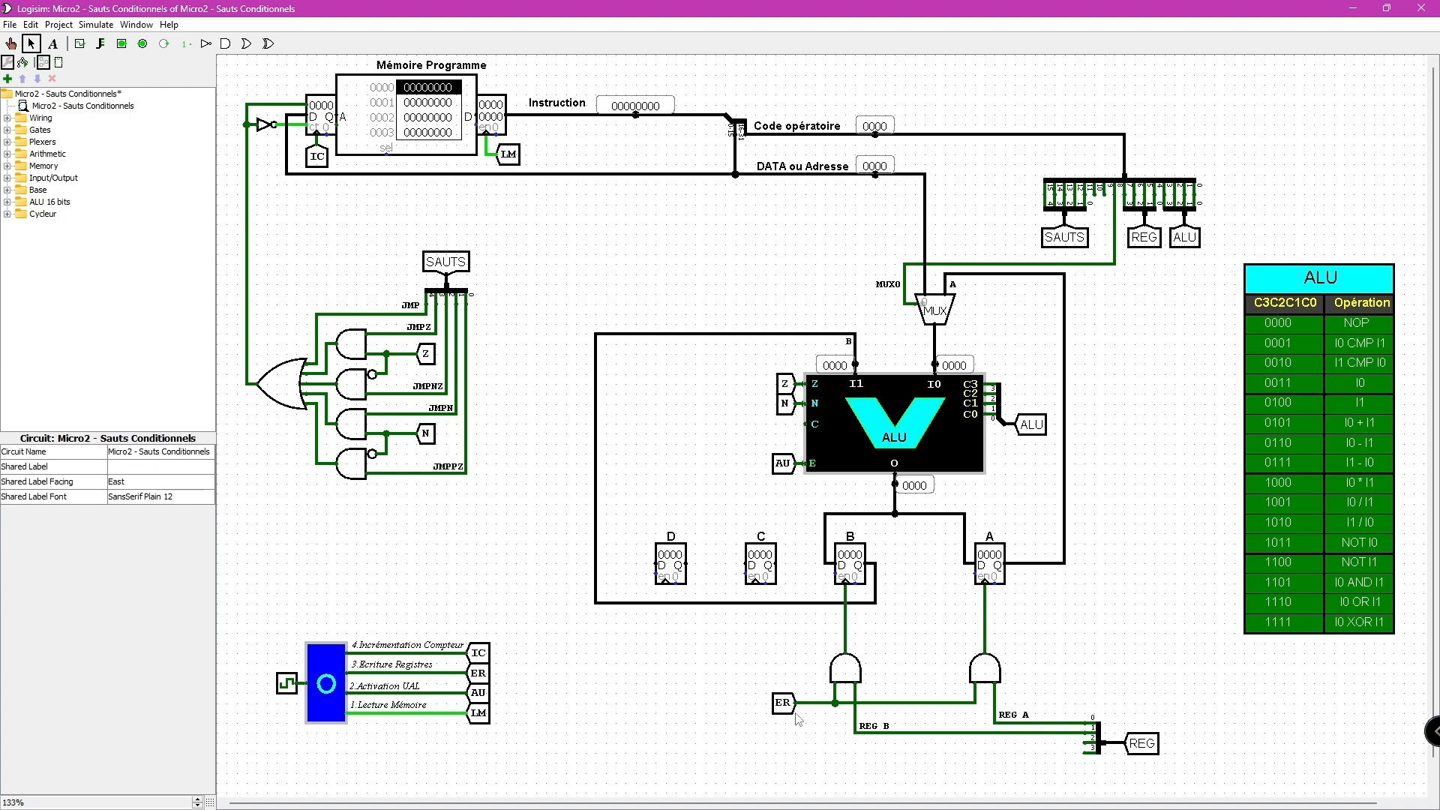
Move the ER tunnel farther left with its wire extended, and place two copies of register B's AND gate below registers C and D
drag(784, 703, 551, 706)
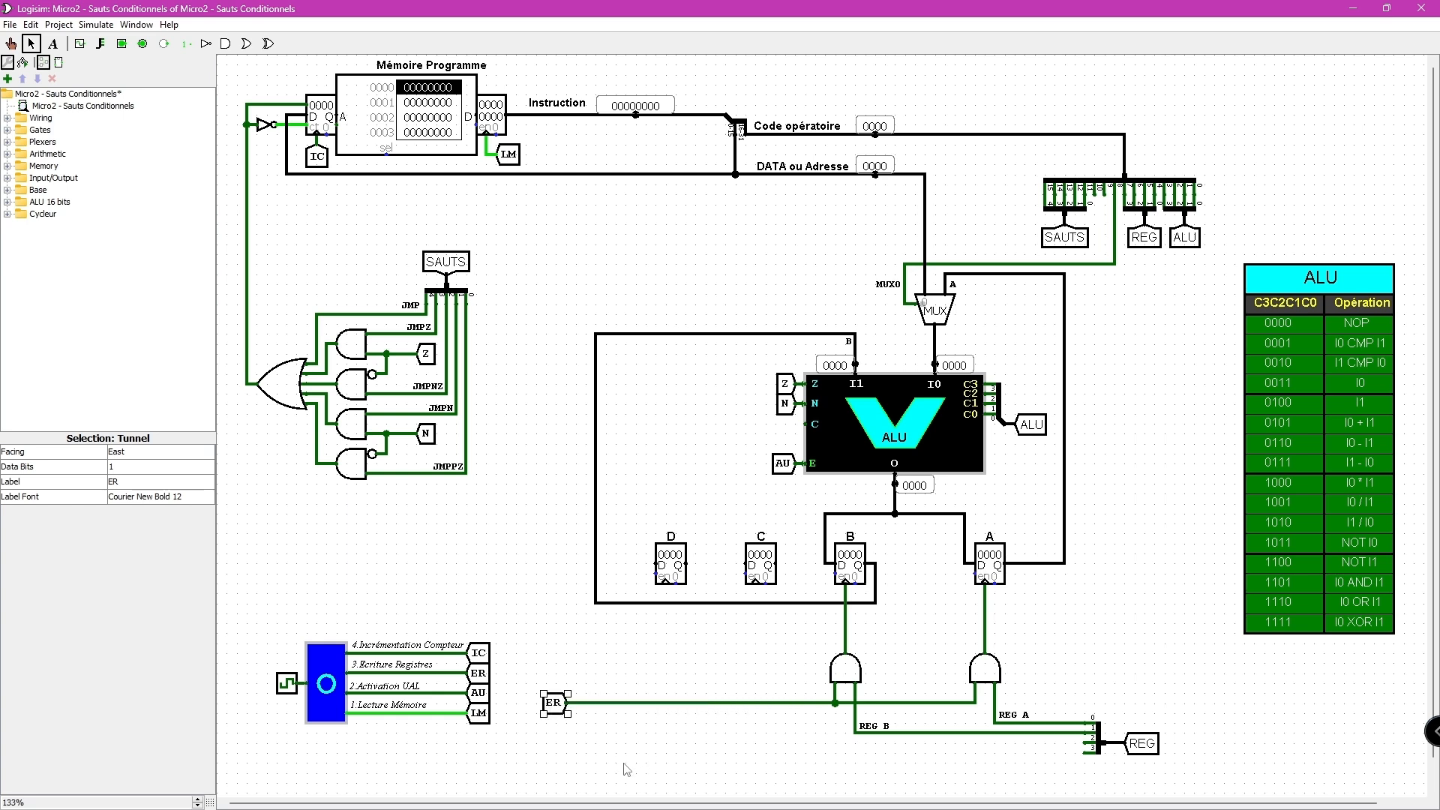
click(848, 676)
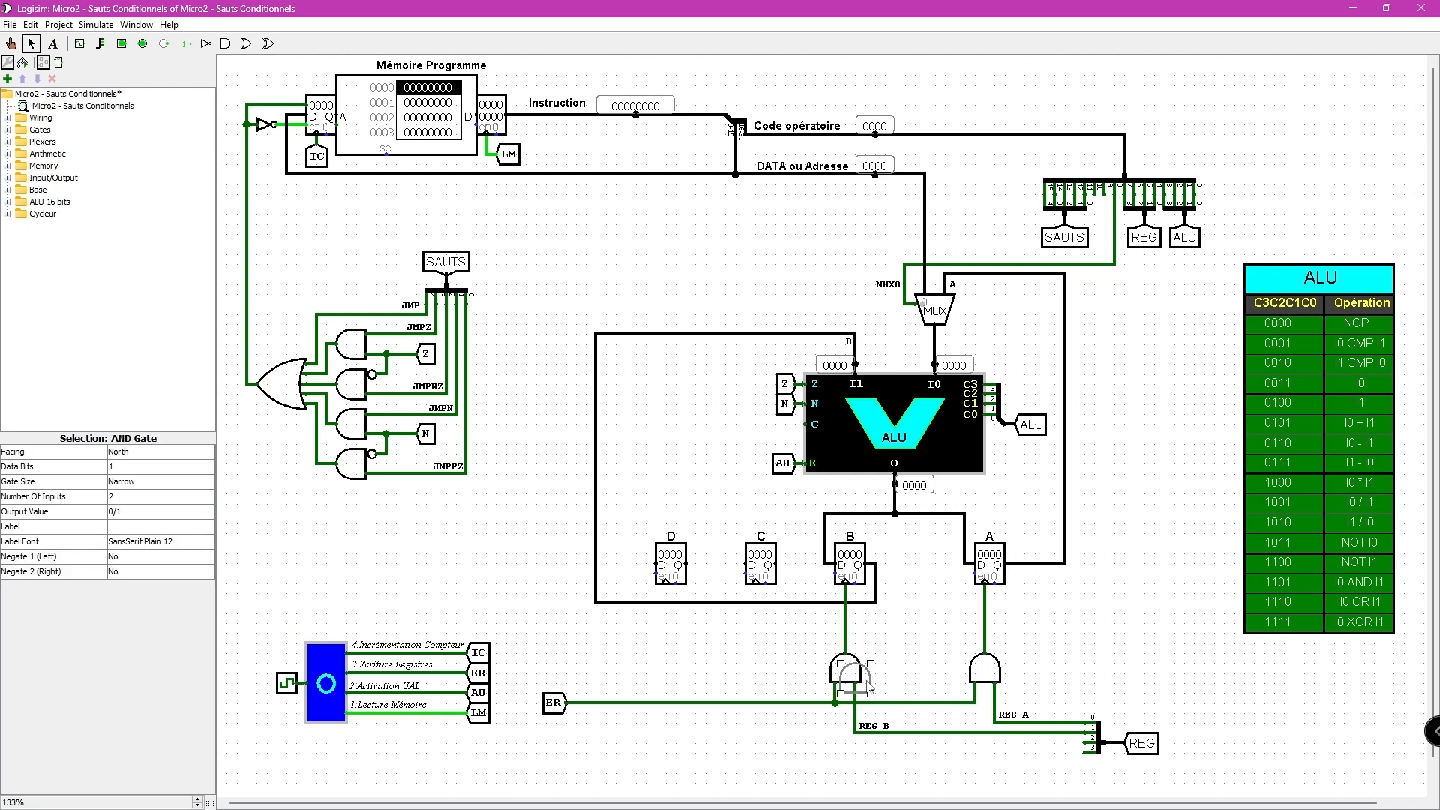
drag(859, 674, 781, 669)
click(780, 670)
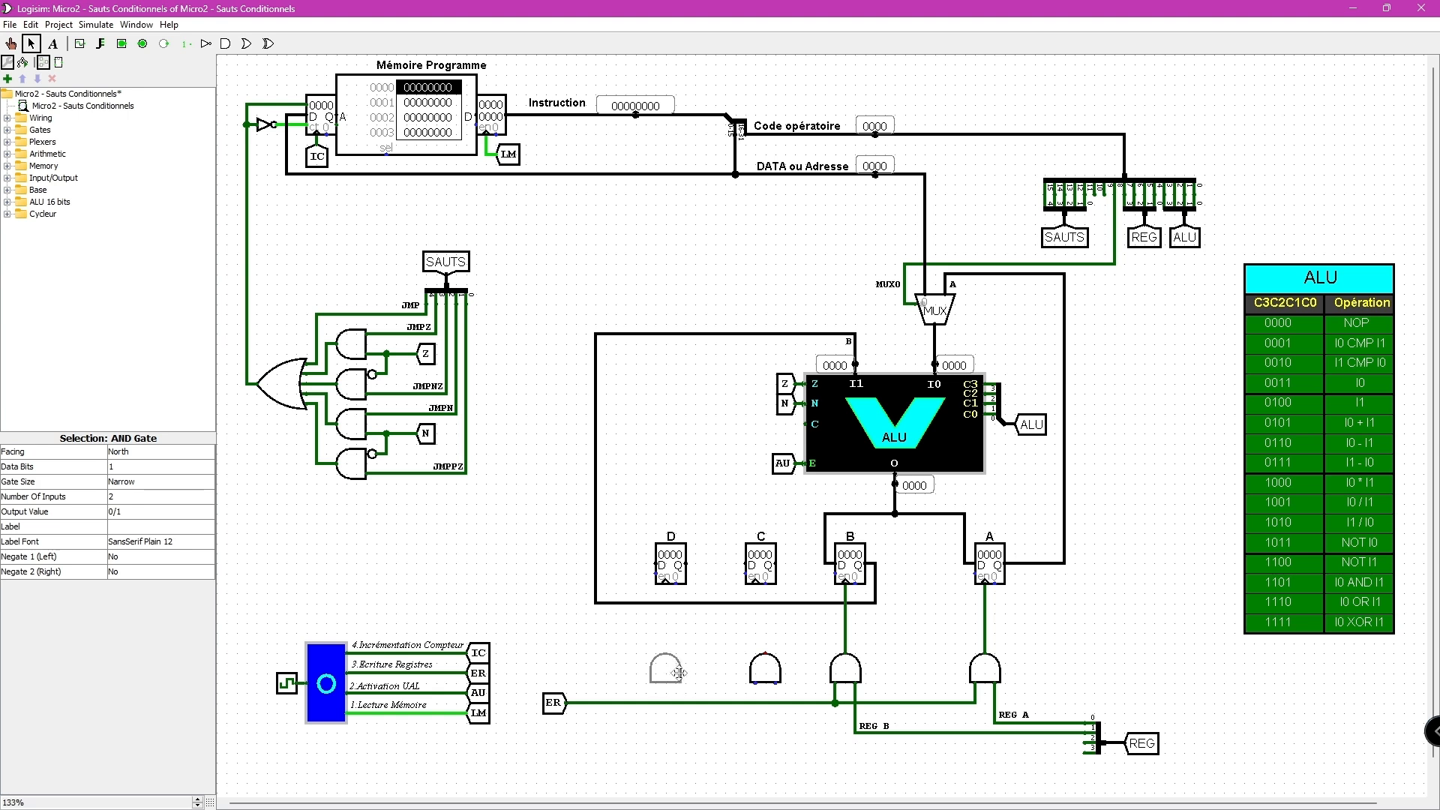
click(679, 671)
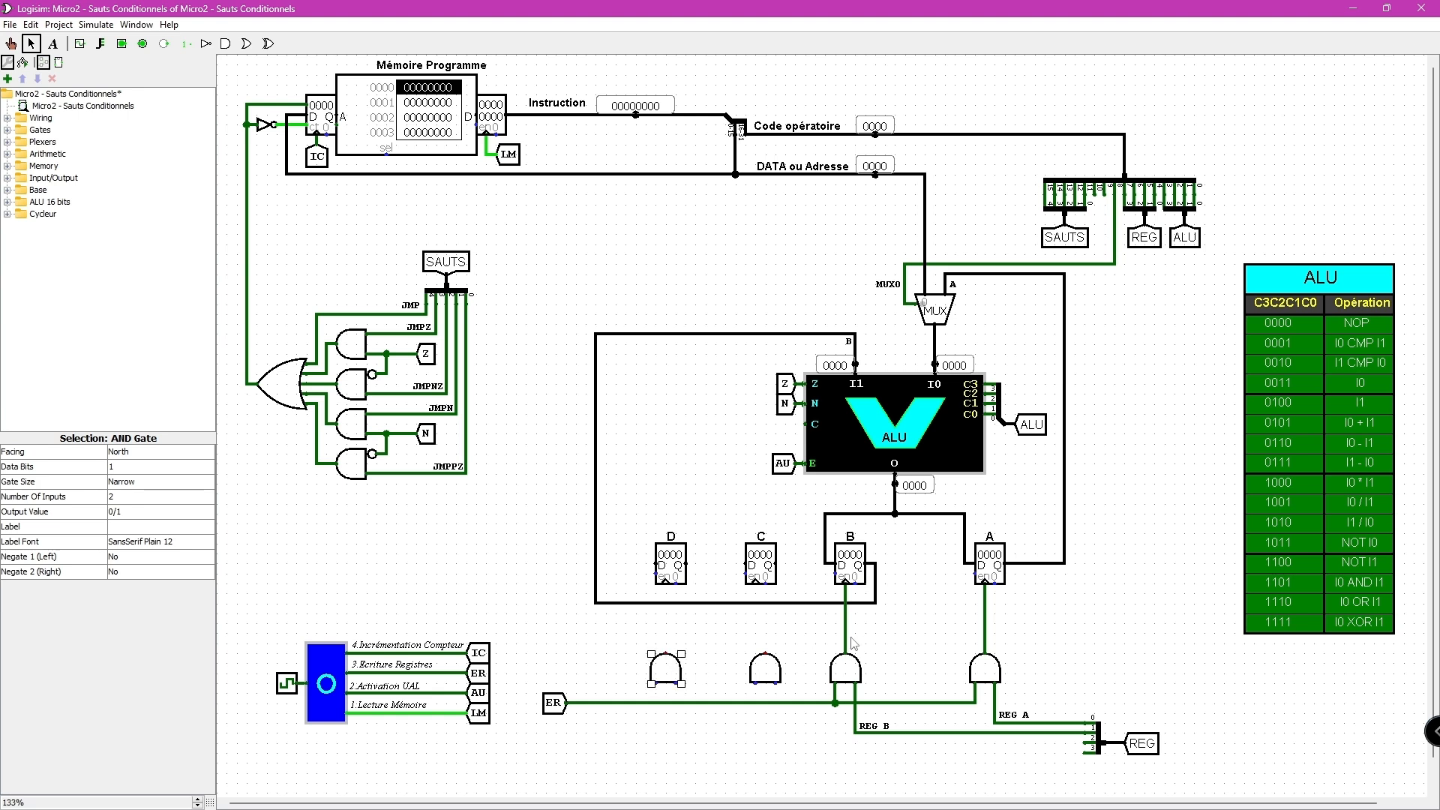
click(760, 672)
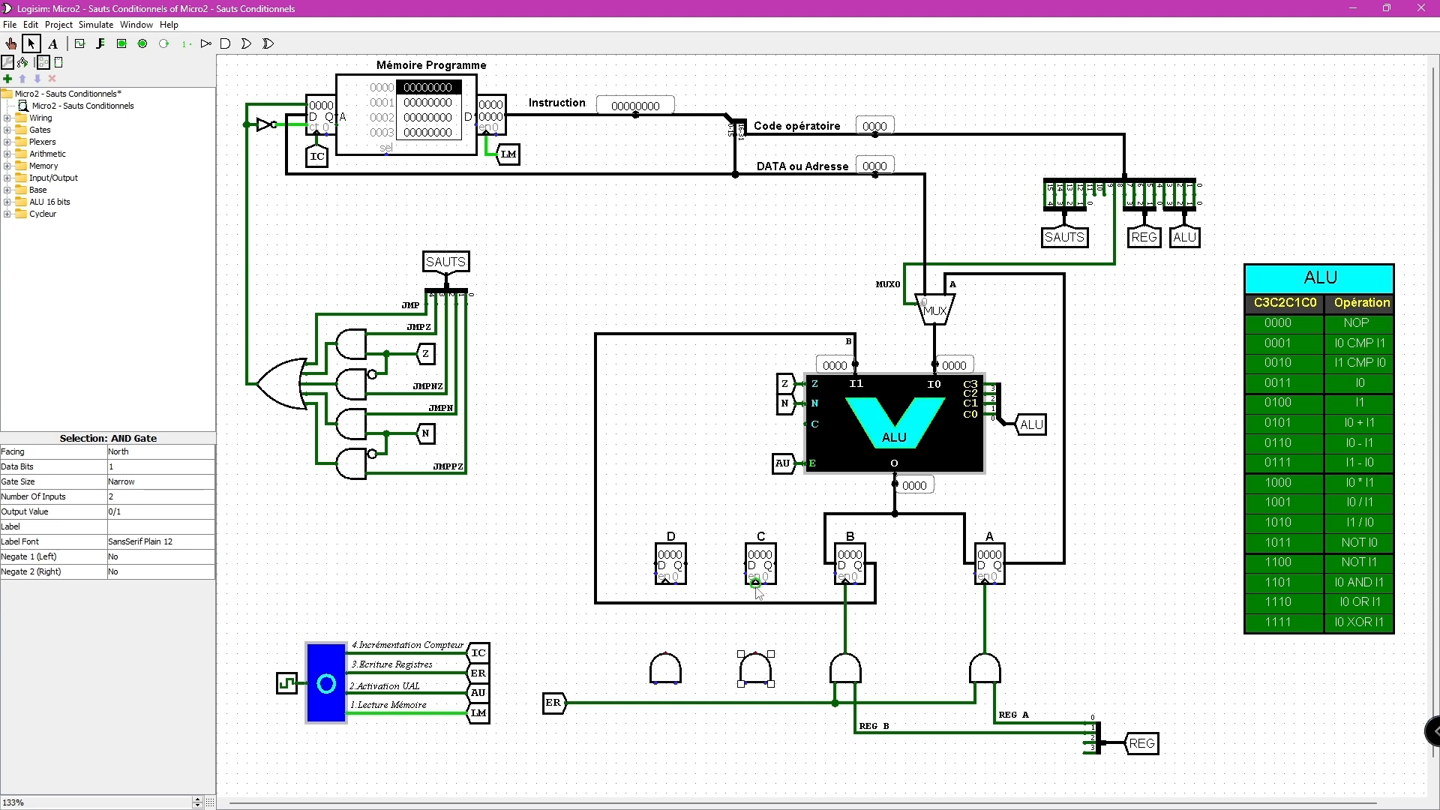
Wire the two new AND gates' outputs to registers C and D and their left inputs to the ER line
drag(756, 587, 755, 649)
drag(664, 586, 665, 654)
click(753, 692)
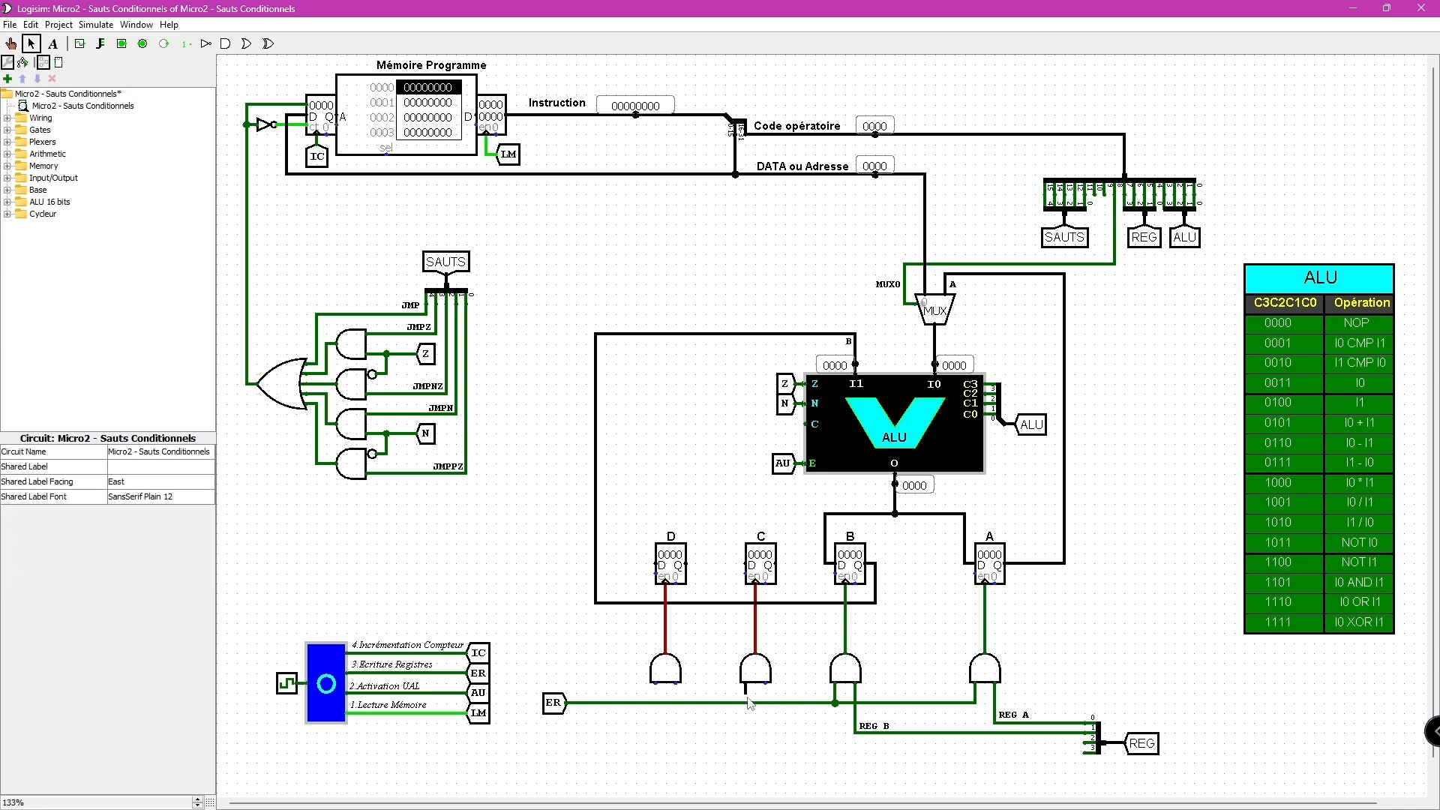
drag(751, 706, 747, 703)
drag(656, 682, 656, 703)
Wire the REG splitter's last two outputs to the C and D gates, and the ALU output to both registers' D inputs
mouse_move(1094, 745)
mouse_down()
mouse_move(766, 744)
mouse_move(766, 683)
mouse_up()
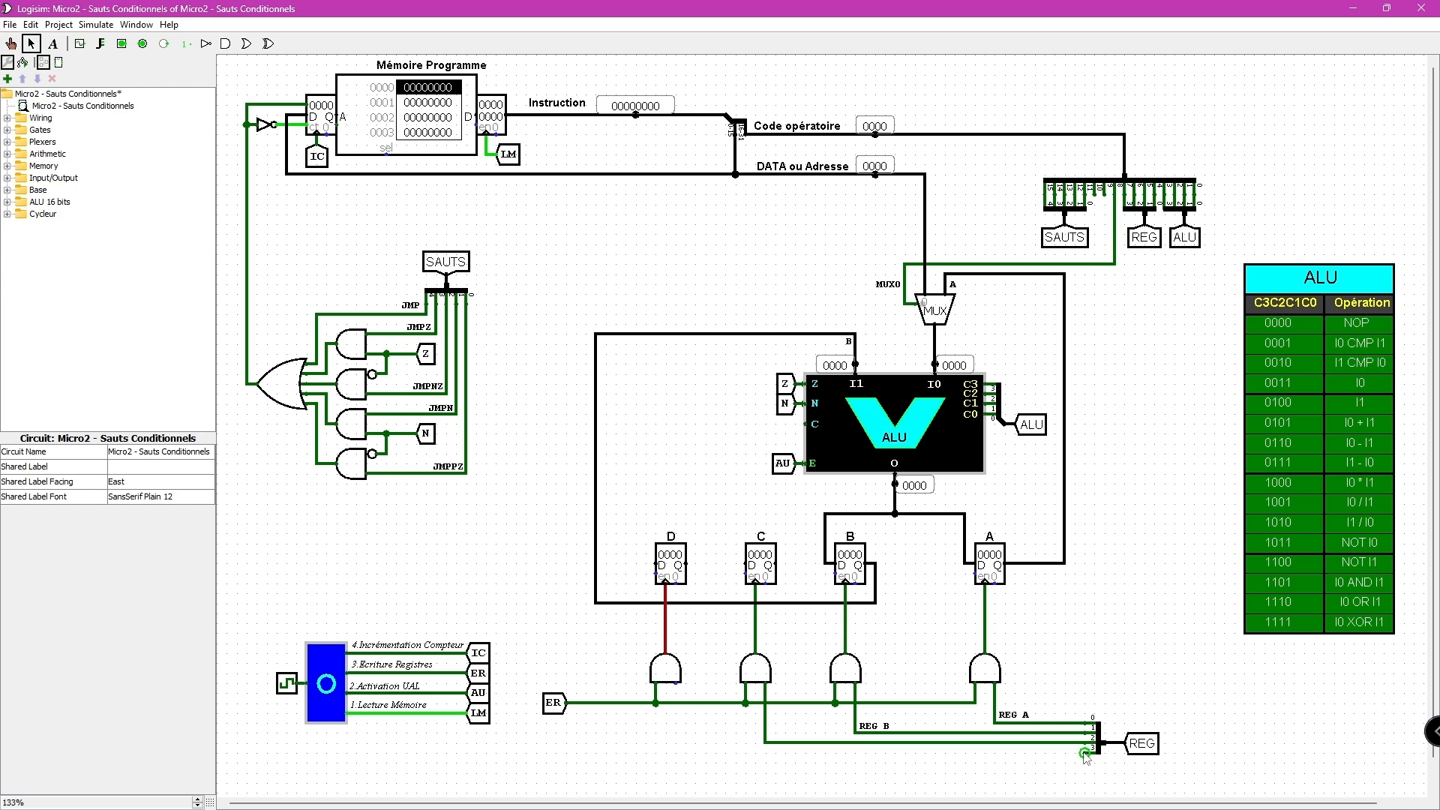
mouse_move(1085, 753)
mouse_down()
mouse_move(679, 752)
mouse_move(675, 685)
mouse_up()
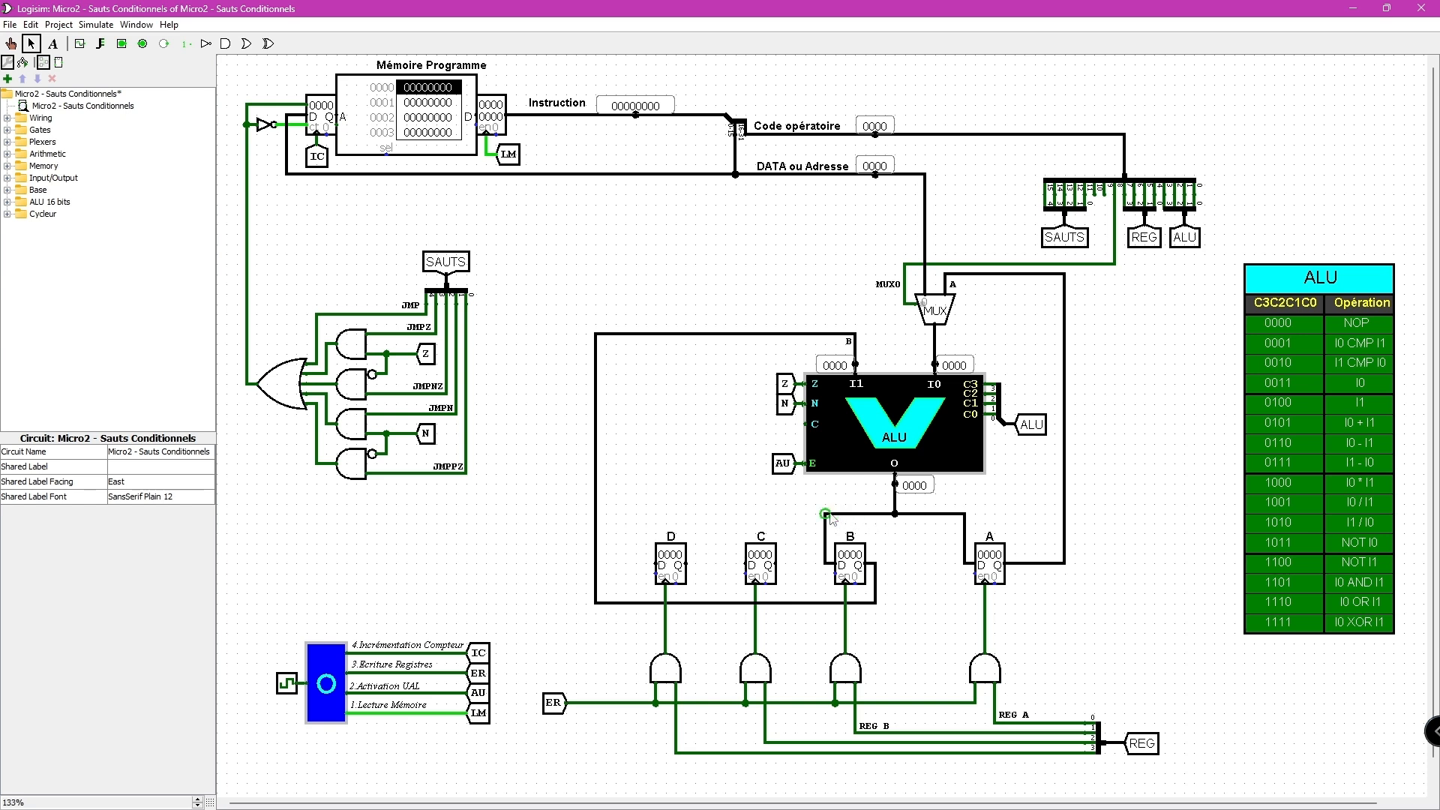
mouse_move(826, 514)
mouse_down()
mouse_move(731, 515)
mouse_move(735, 564)
mouse_up()
mouse_move(735, 514)
mouse_down()
mouse_move(649, 514)
mouse_move(644, 557)
mouse_move(658, 564)
mouse_up()
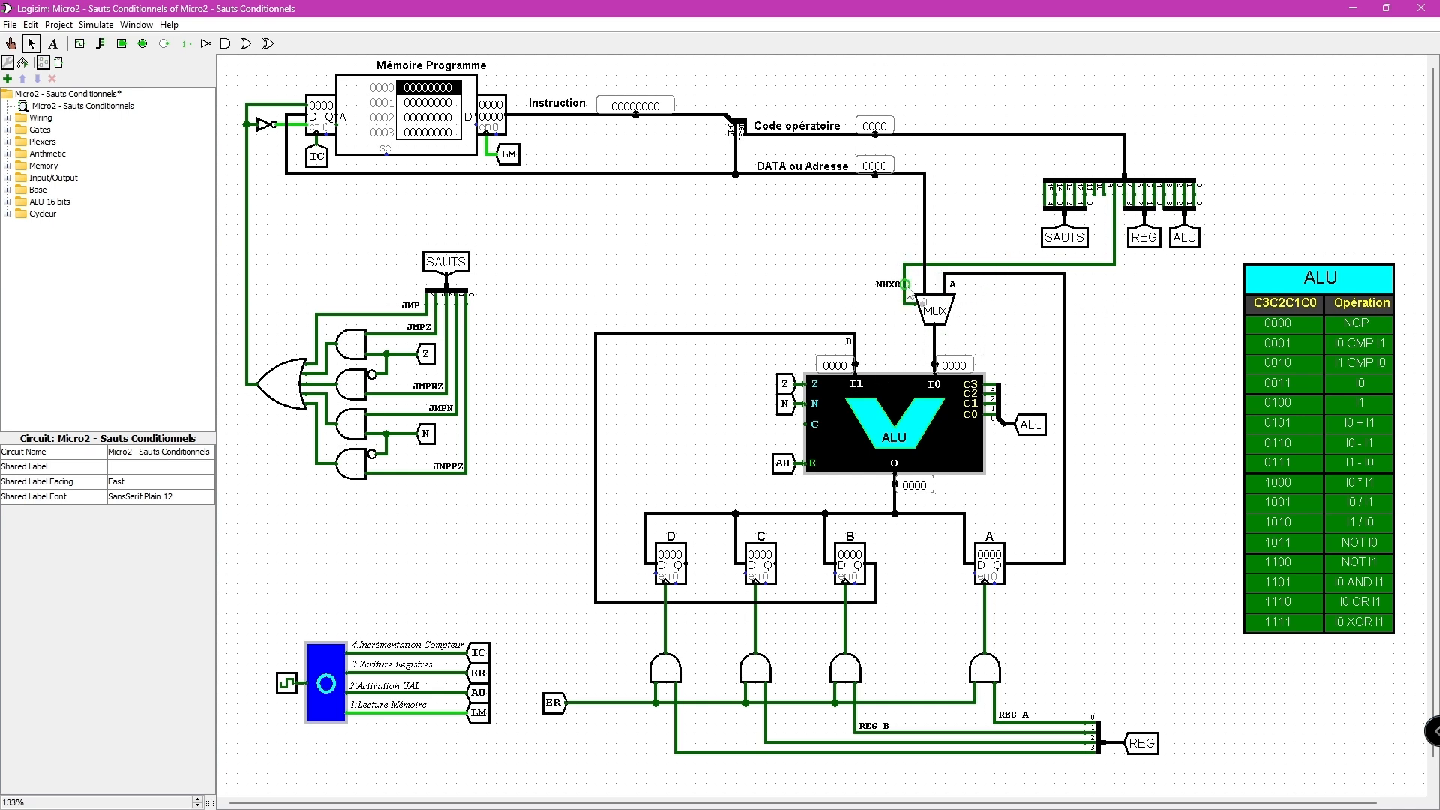
Delete the vertical MUX0 wire below the operation code splitter and place a copy of the REG tunnel beneath the original
click(1117, 258)
key(Delete)
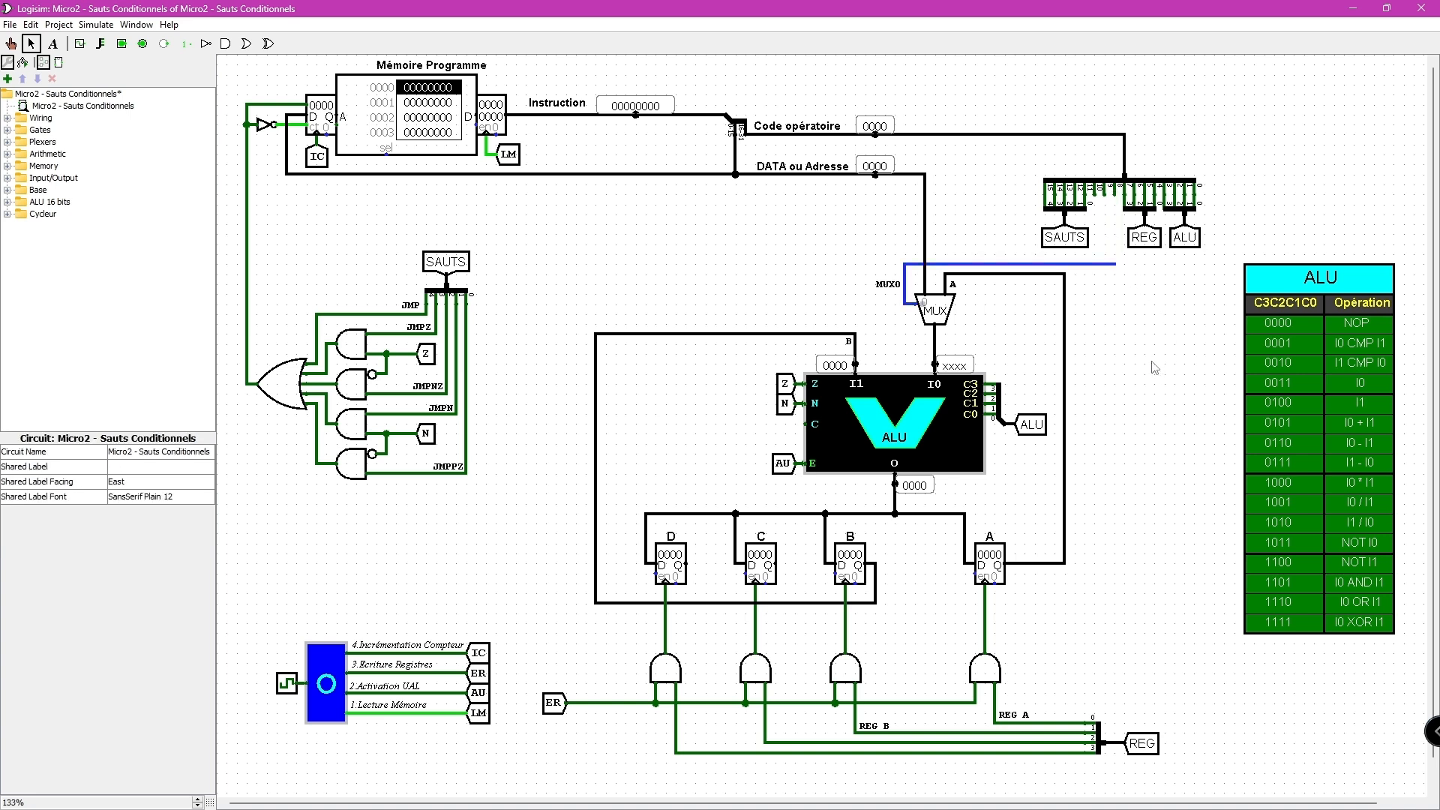
click(1152, 246)
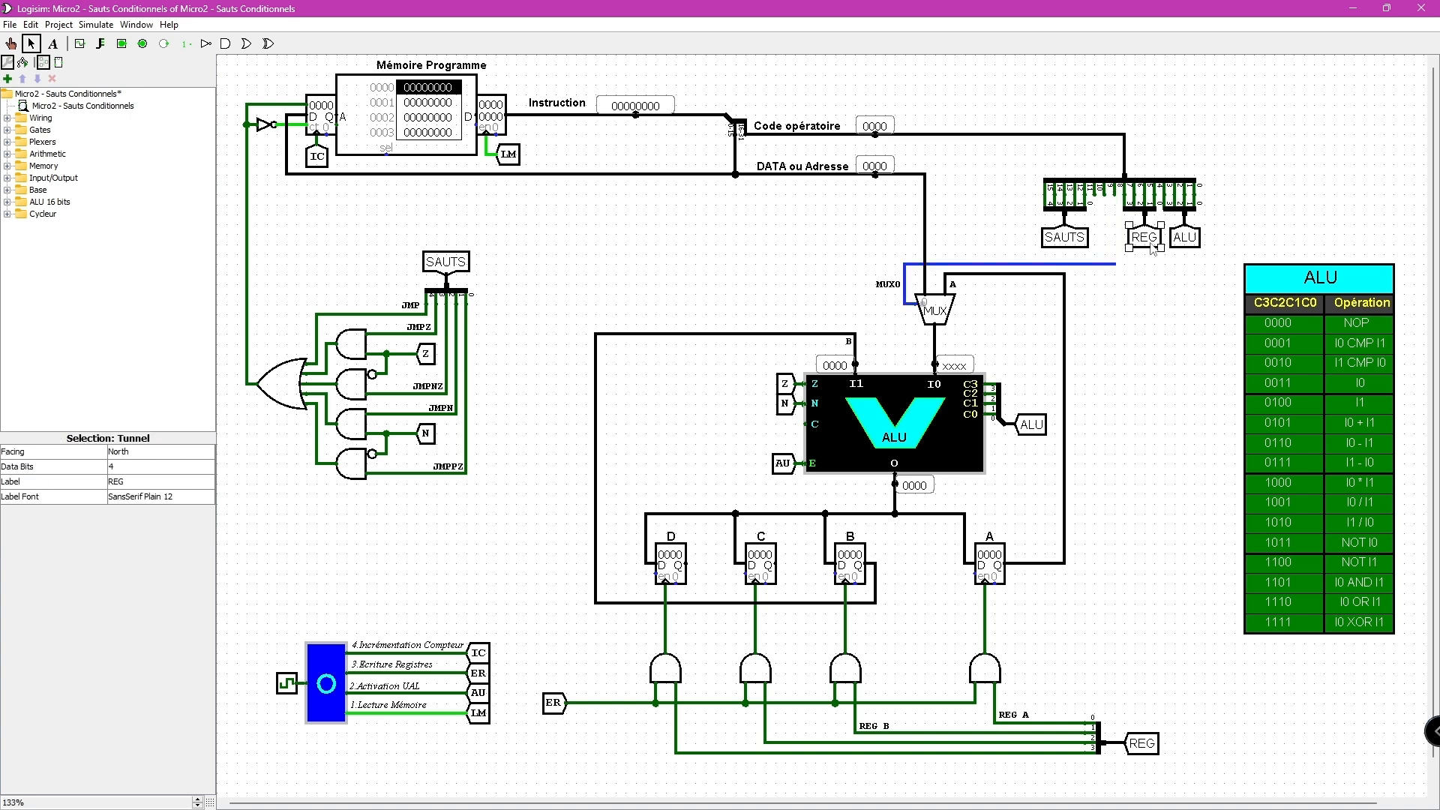
key(ctrl+d)
drag(1164, 262, 1164, 323)
Set the copied REG tunnel's data bits to 1
click(150, 469)
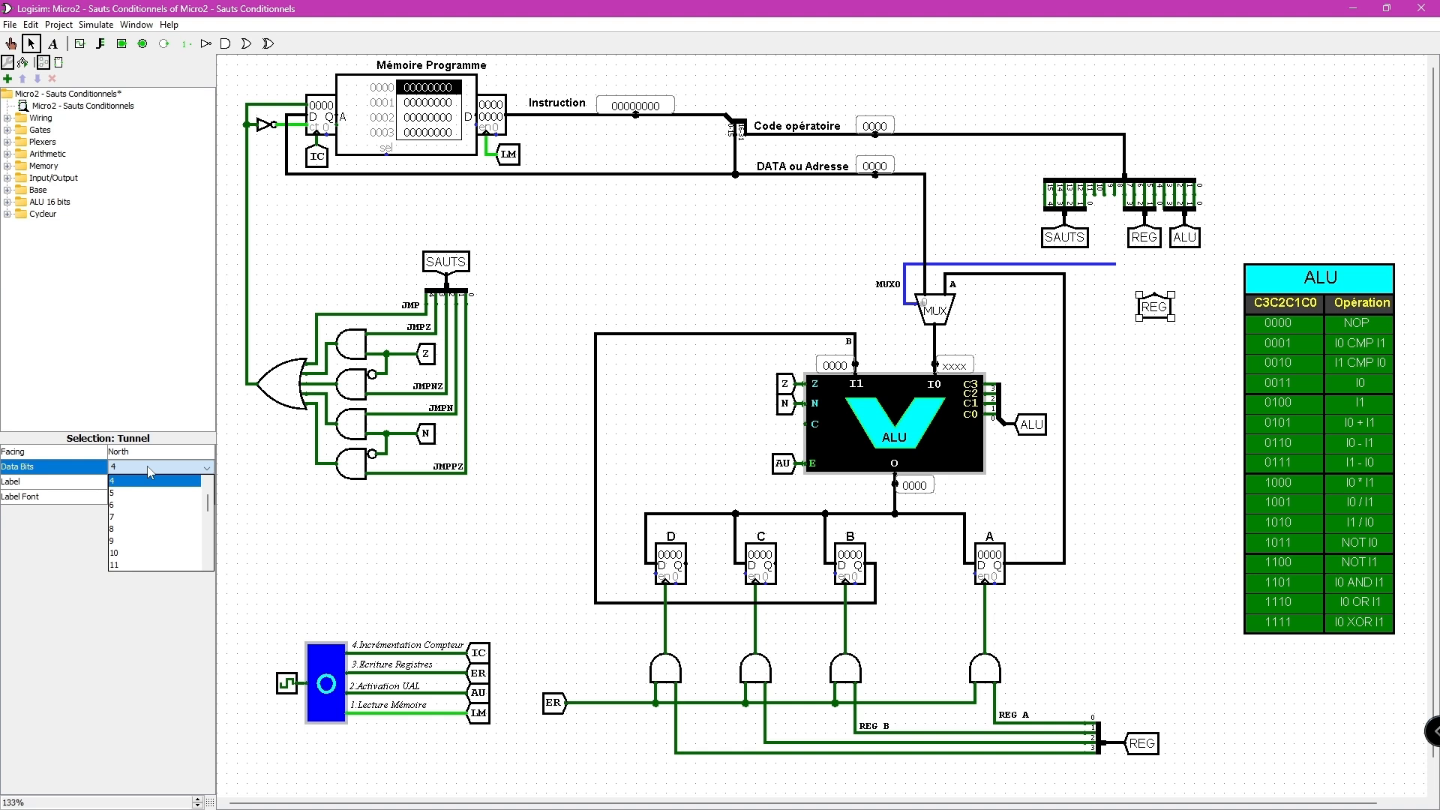
click(150, 480)
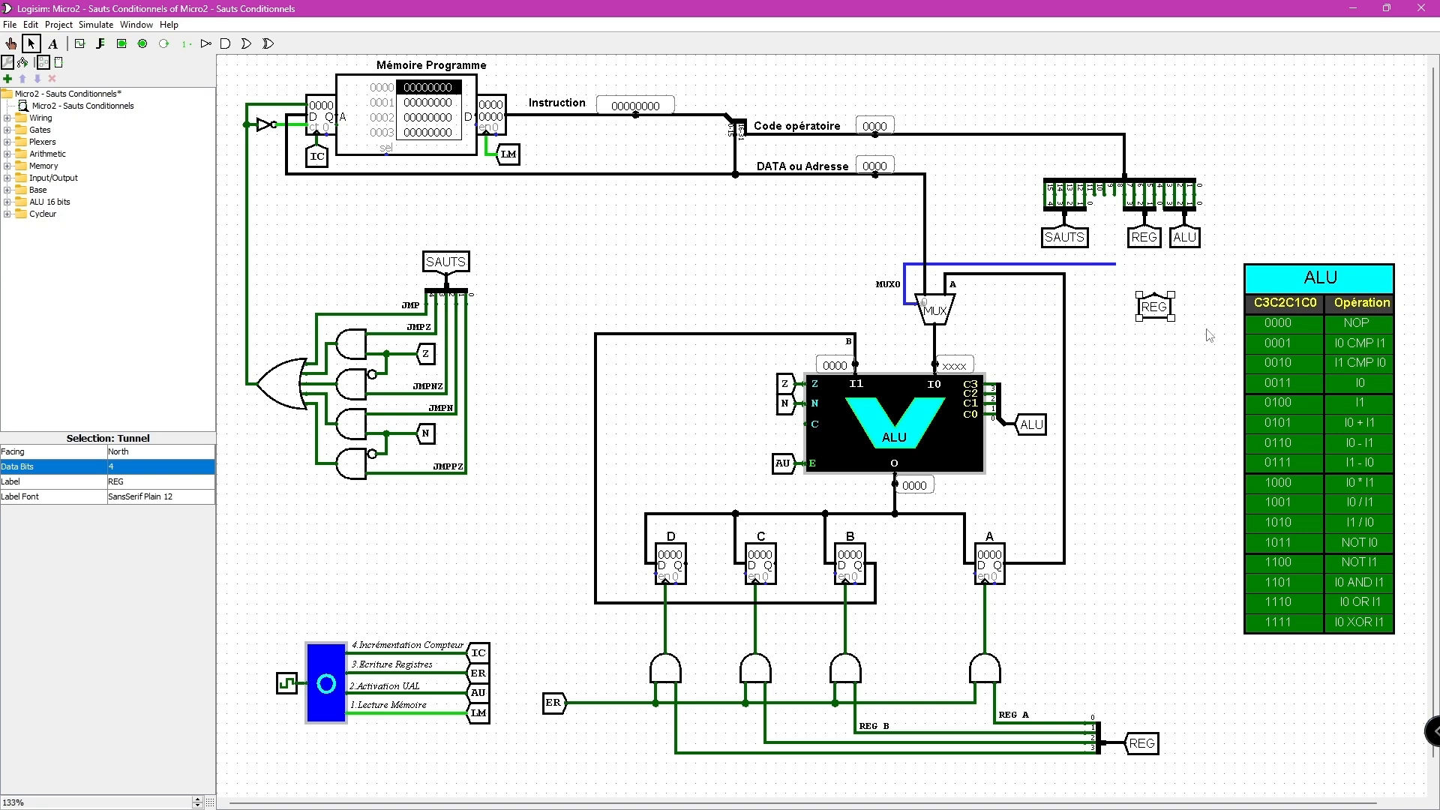
click(135, 467)
click(225, 506)
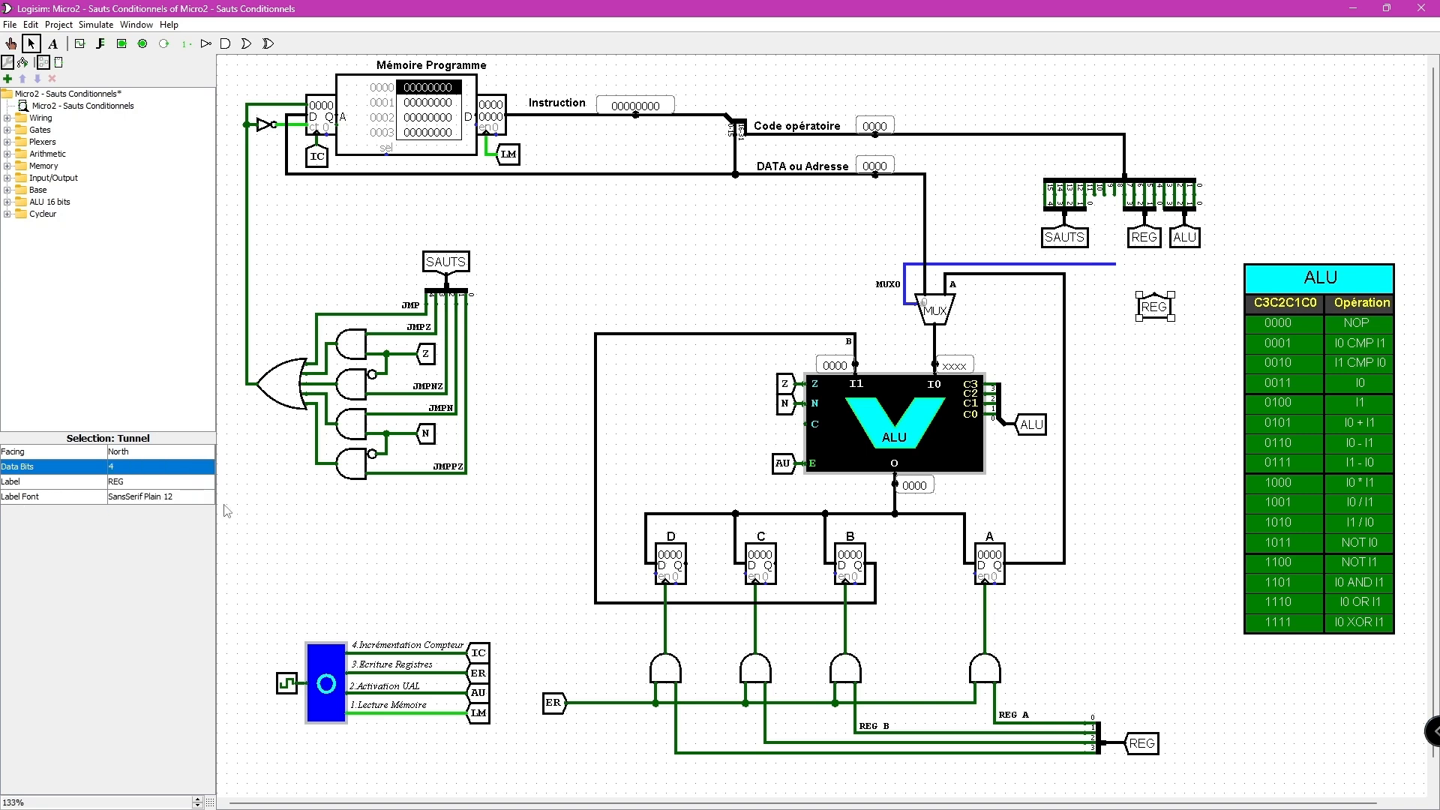
click(165, 468)
scroll(198, 489, up, 1)
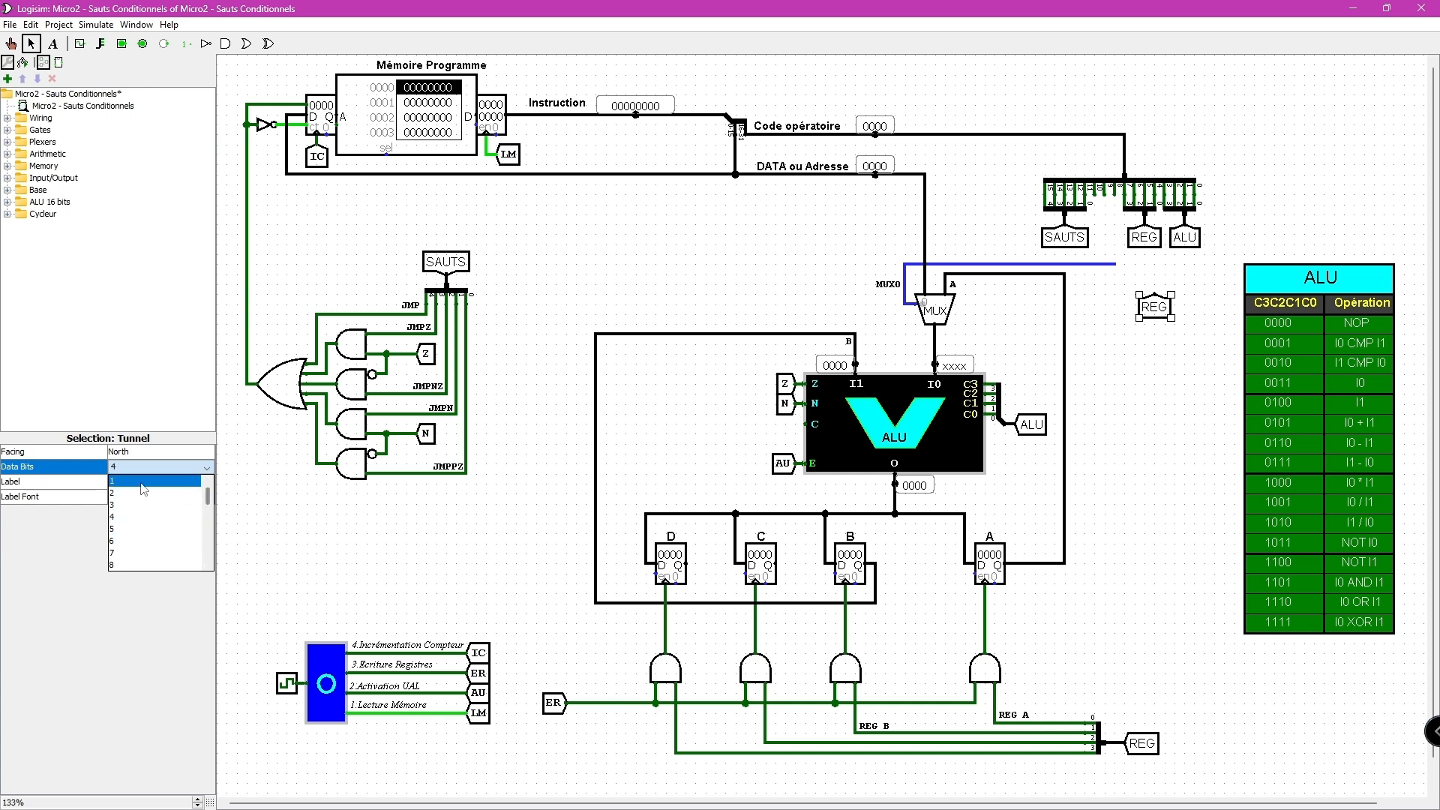
click(140, 482)
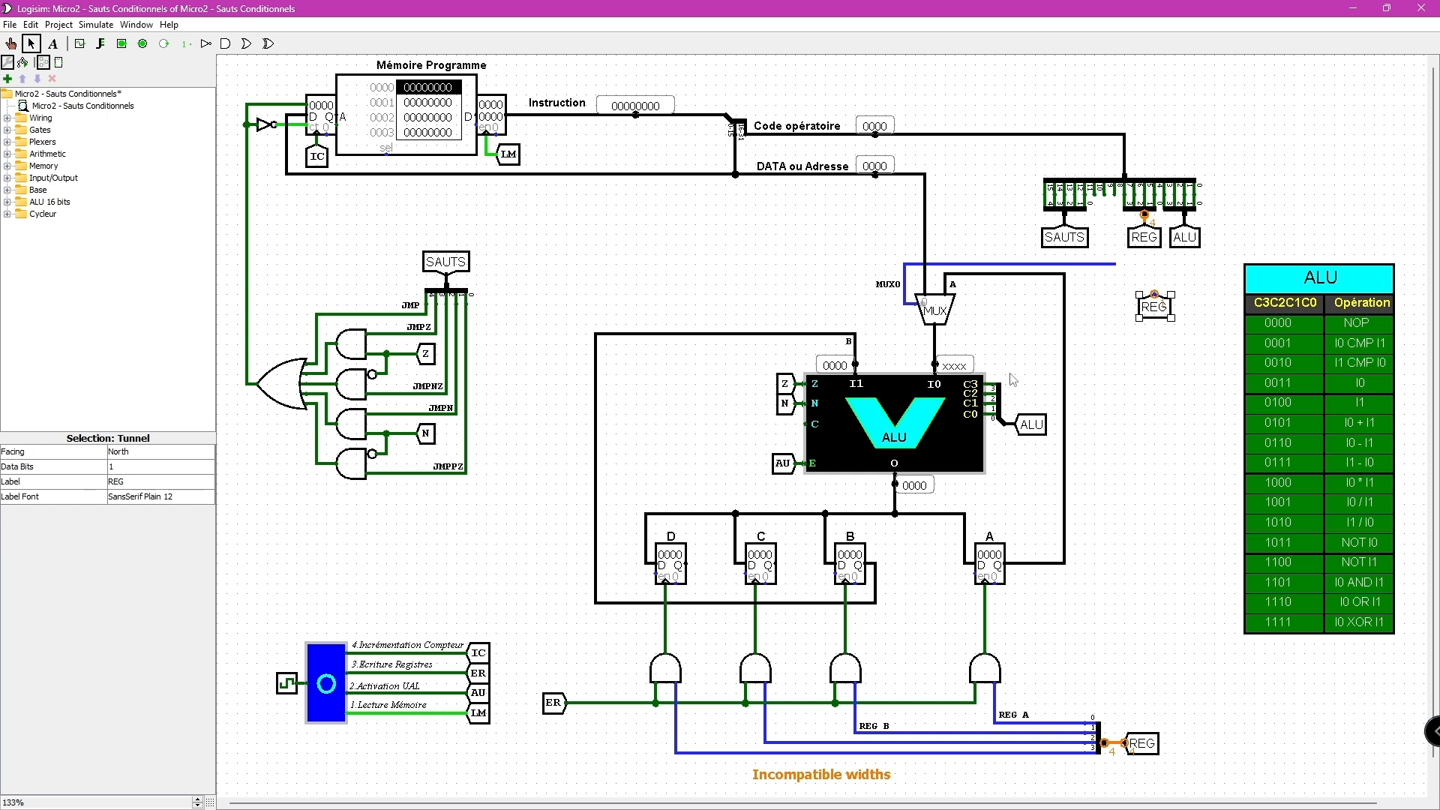
Label the copied tunnel MUX0 and set its facing to West
click(138, 483)
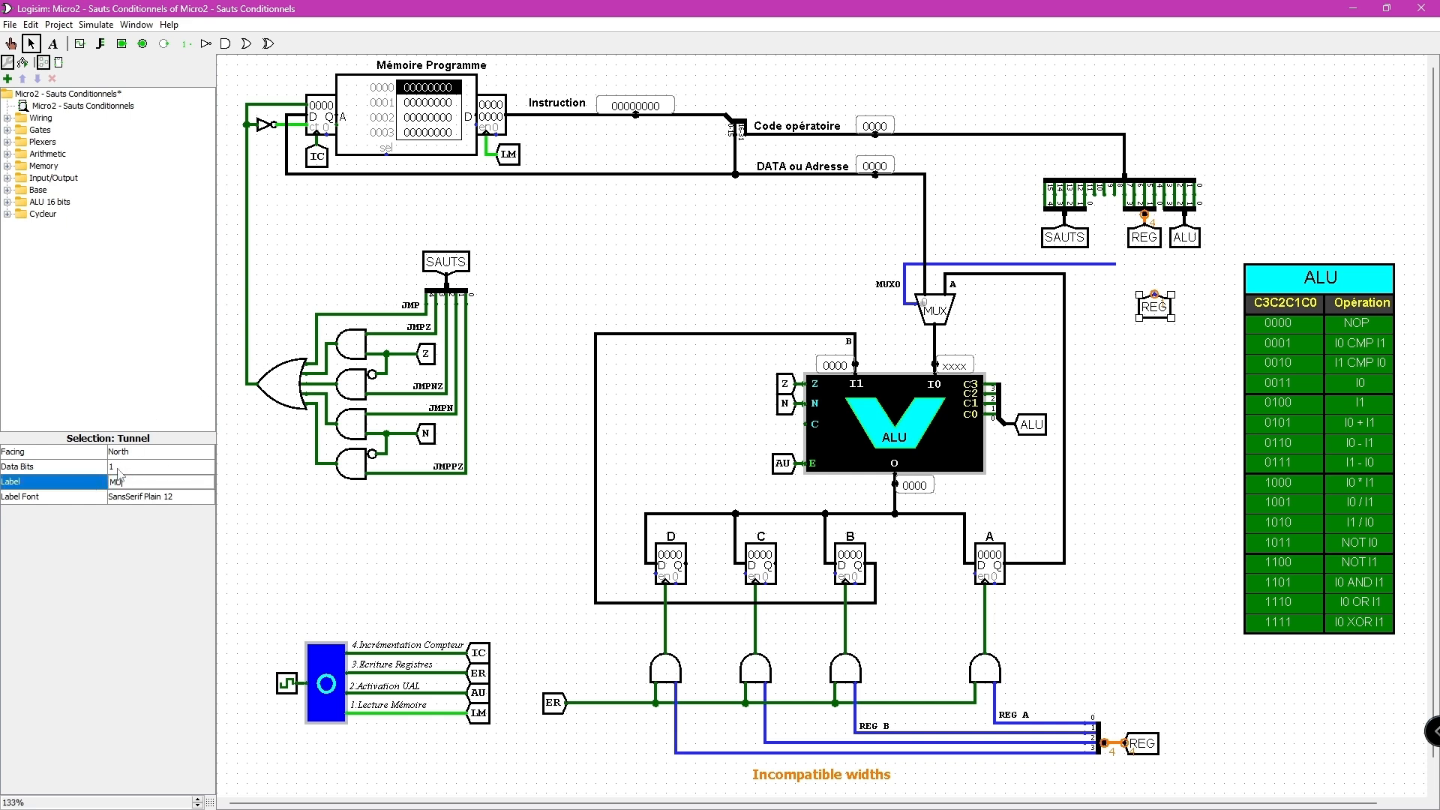
text(MUX0)
key(Return)
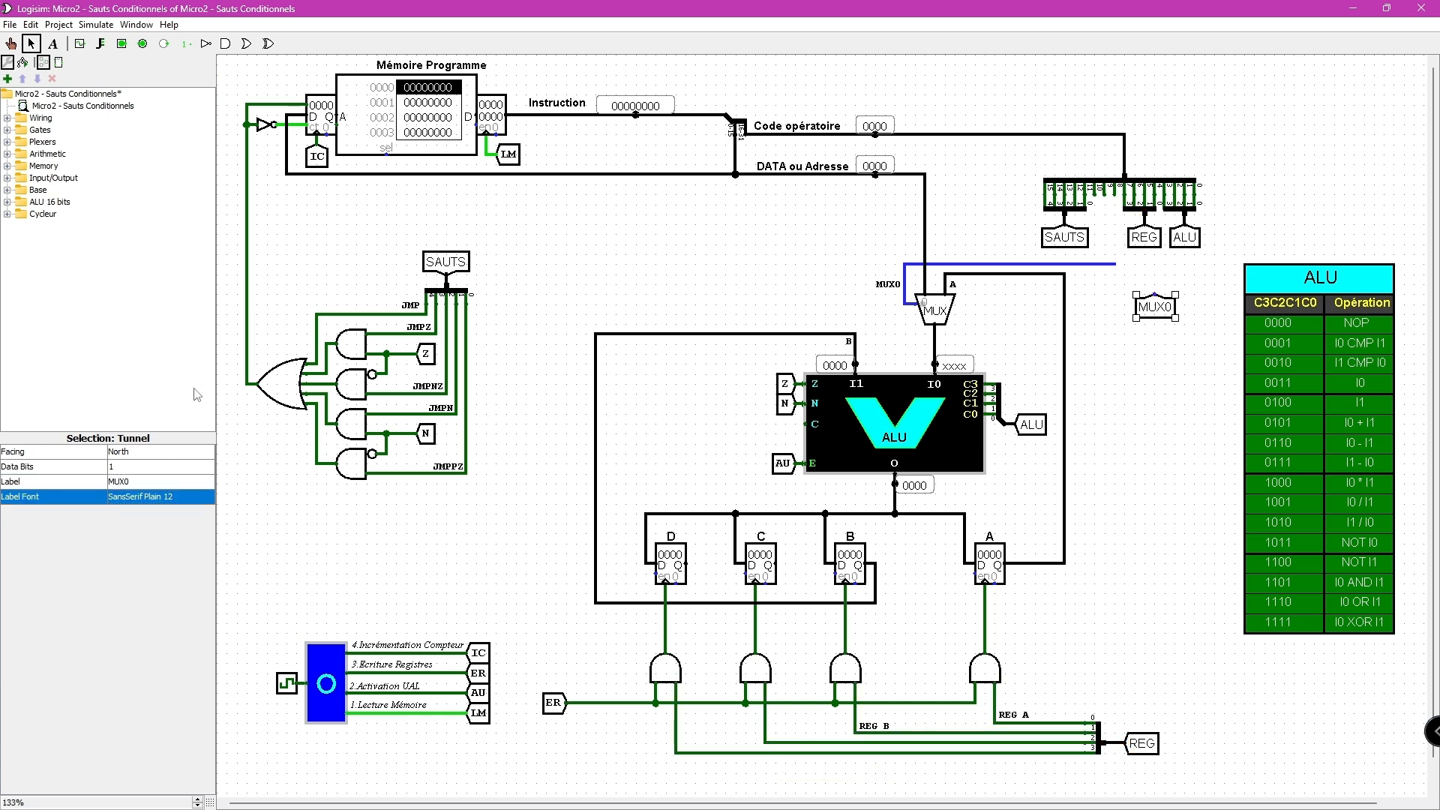
click(156, 454)
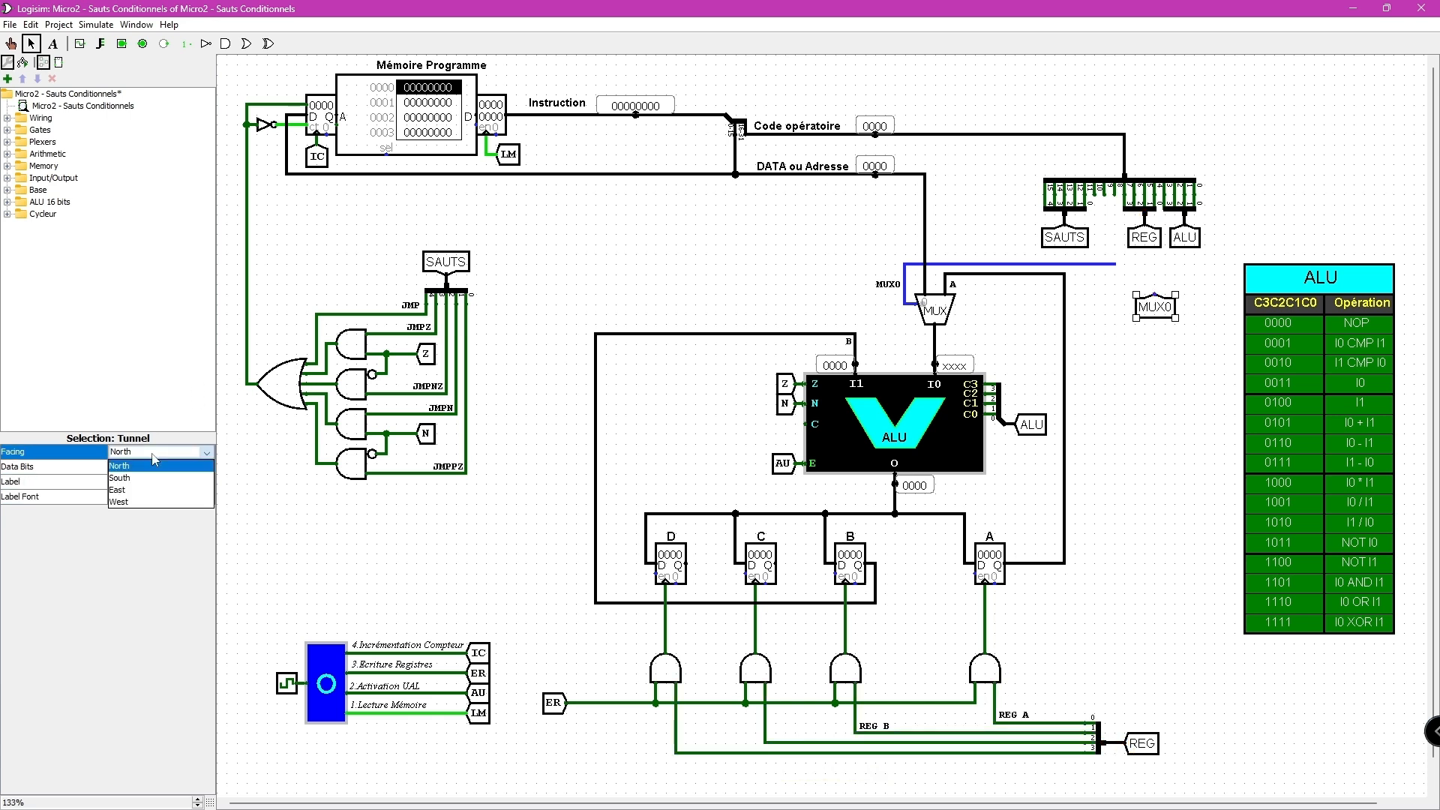
click(155, 466)
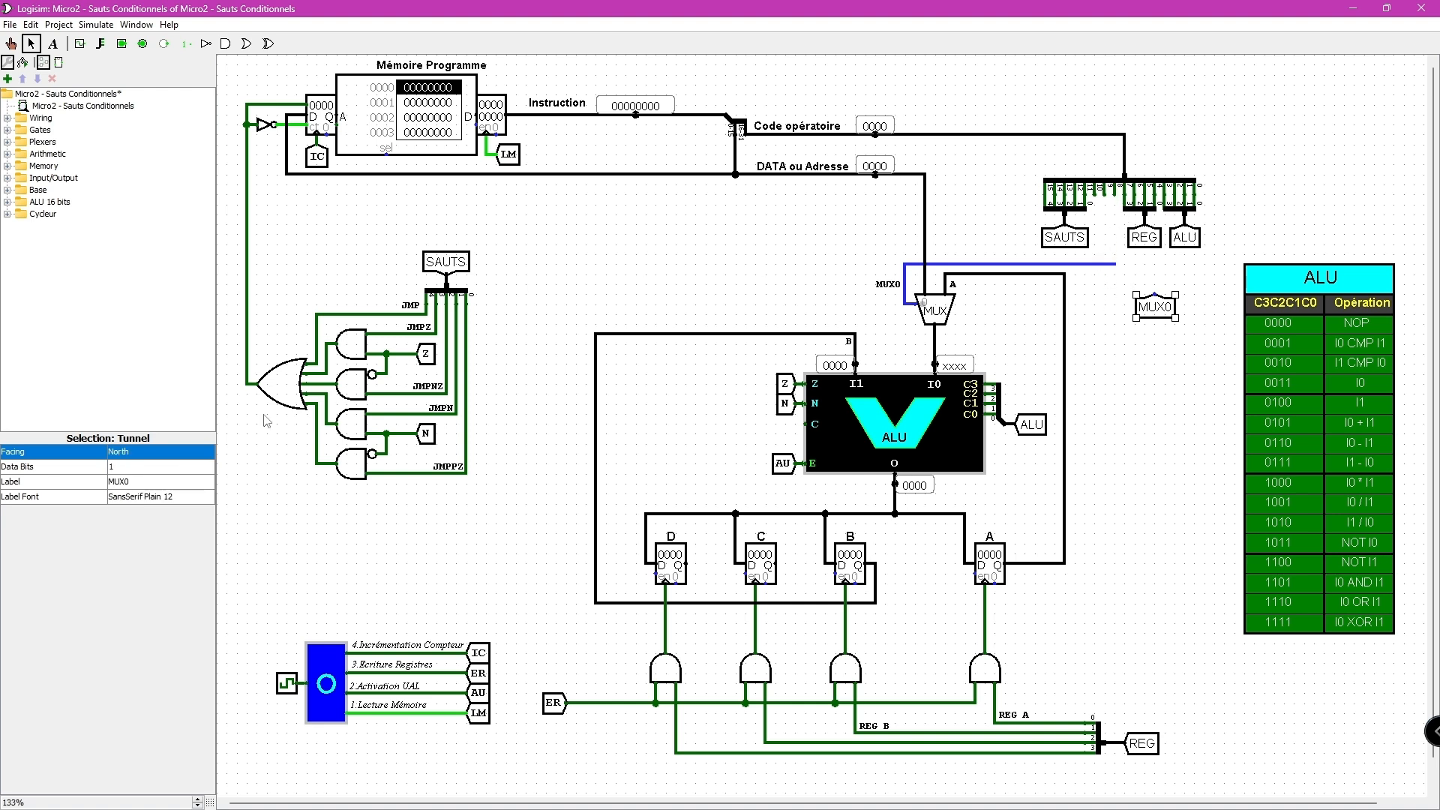
click(126, 453)
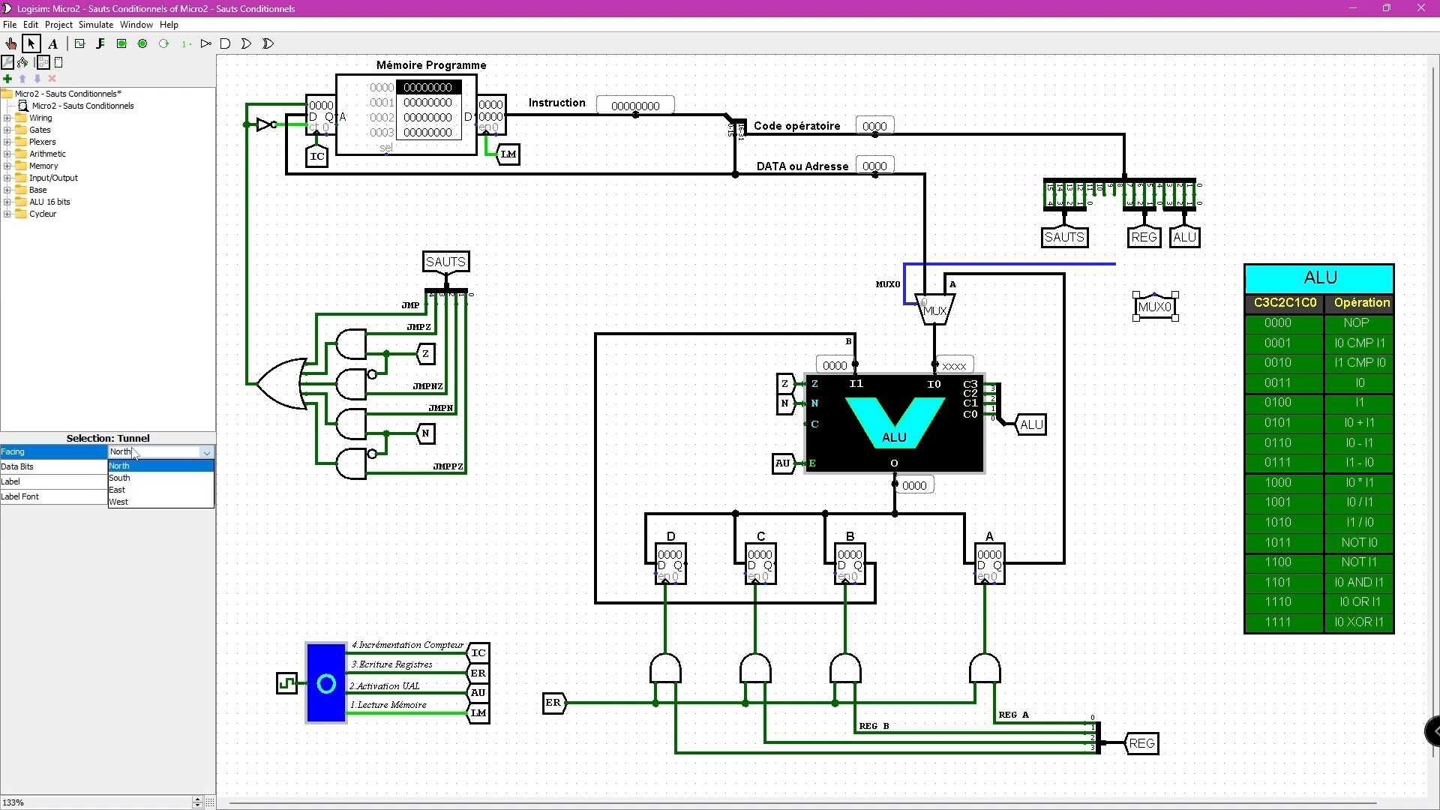
click(126, 502)
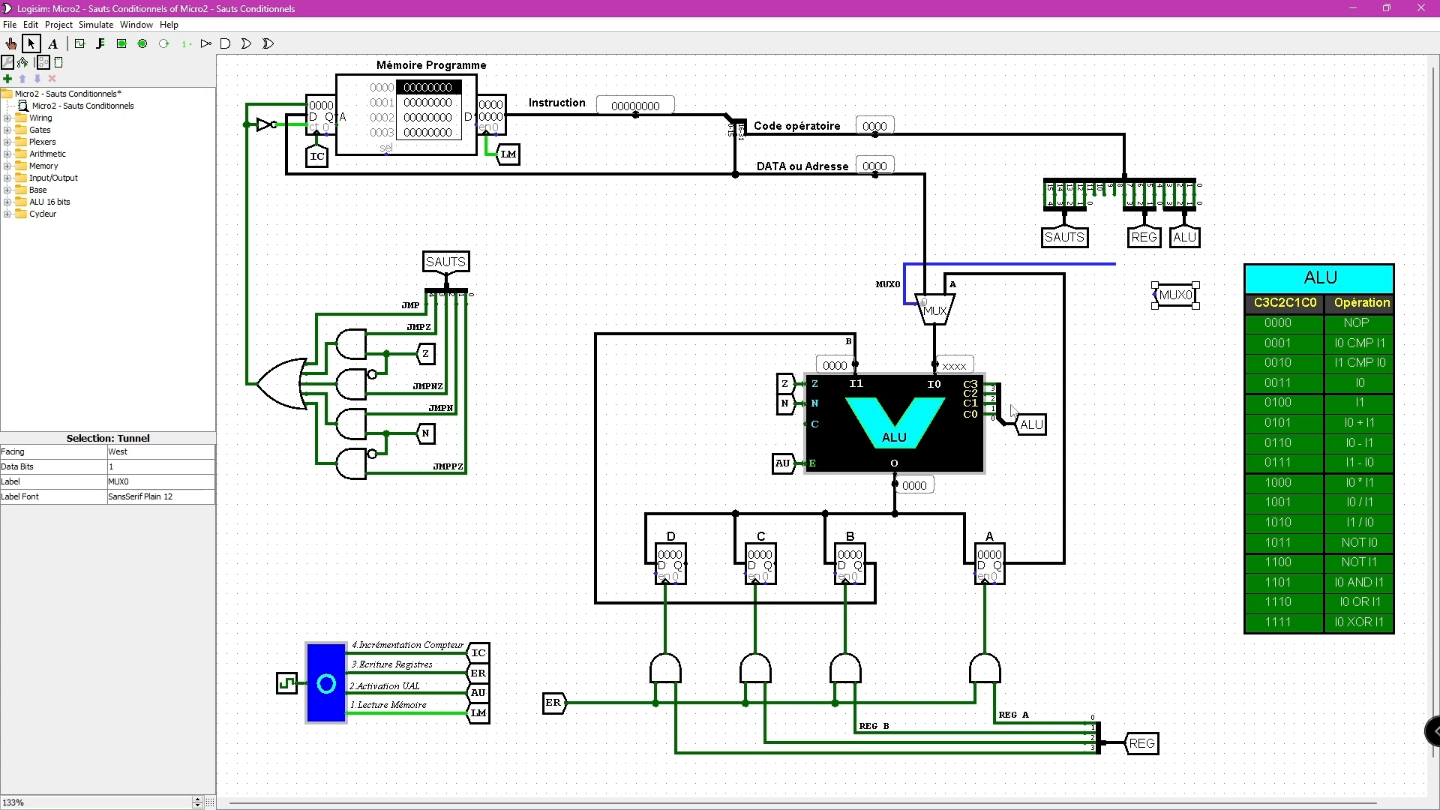
Delete the horizontal MUX0 wire and connect the MUX0 tunnel to the freed operation code splitter output
click(1096, 267)
key(Delete)
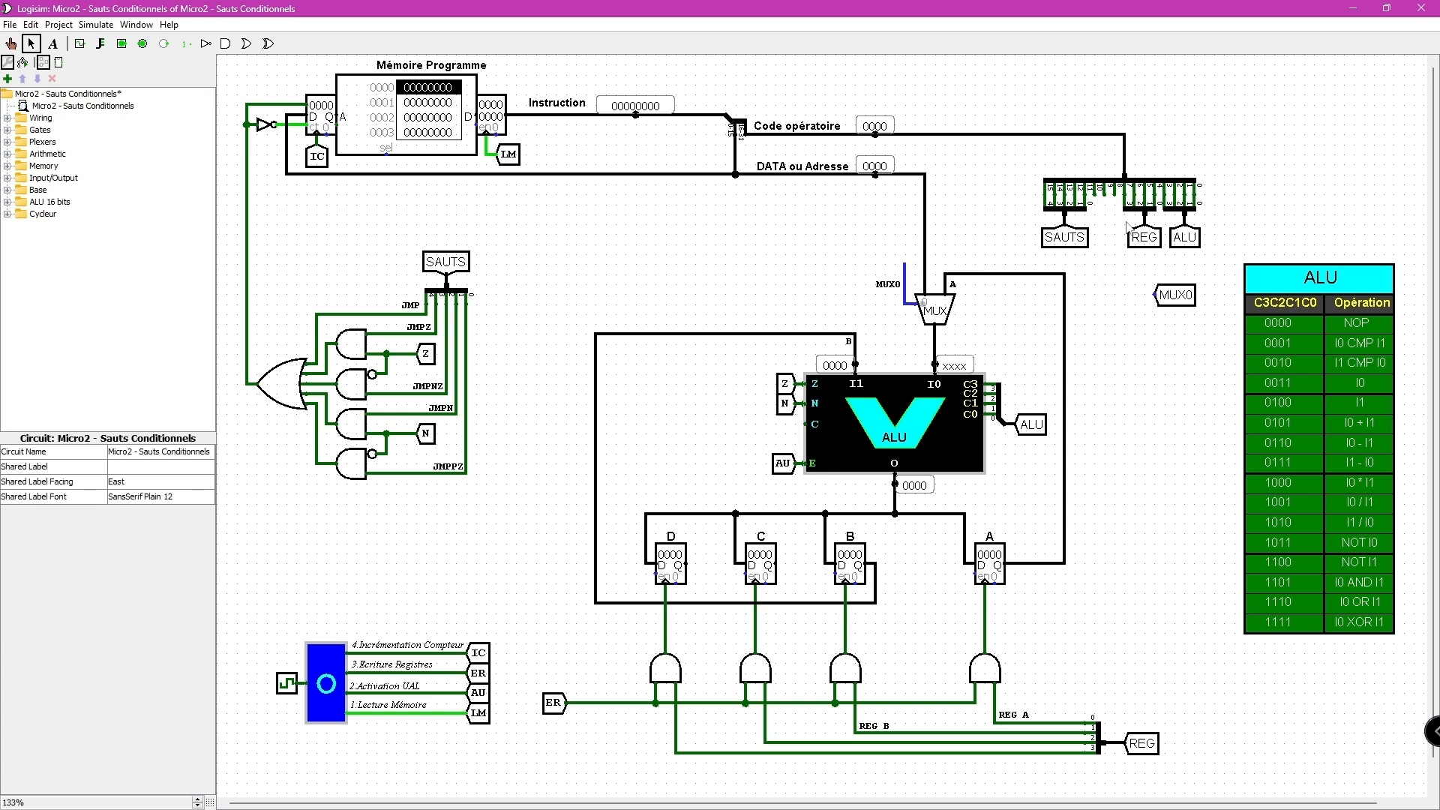
mouse_move(1115, 194)
mouse_down()
mouse_move(1122, 275)
mouse_move(1175, 285)
mouse_move(1135, 275)
mouse_up()
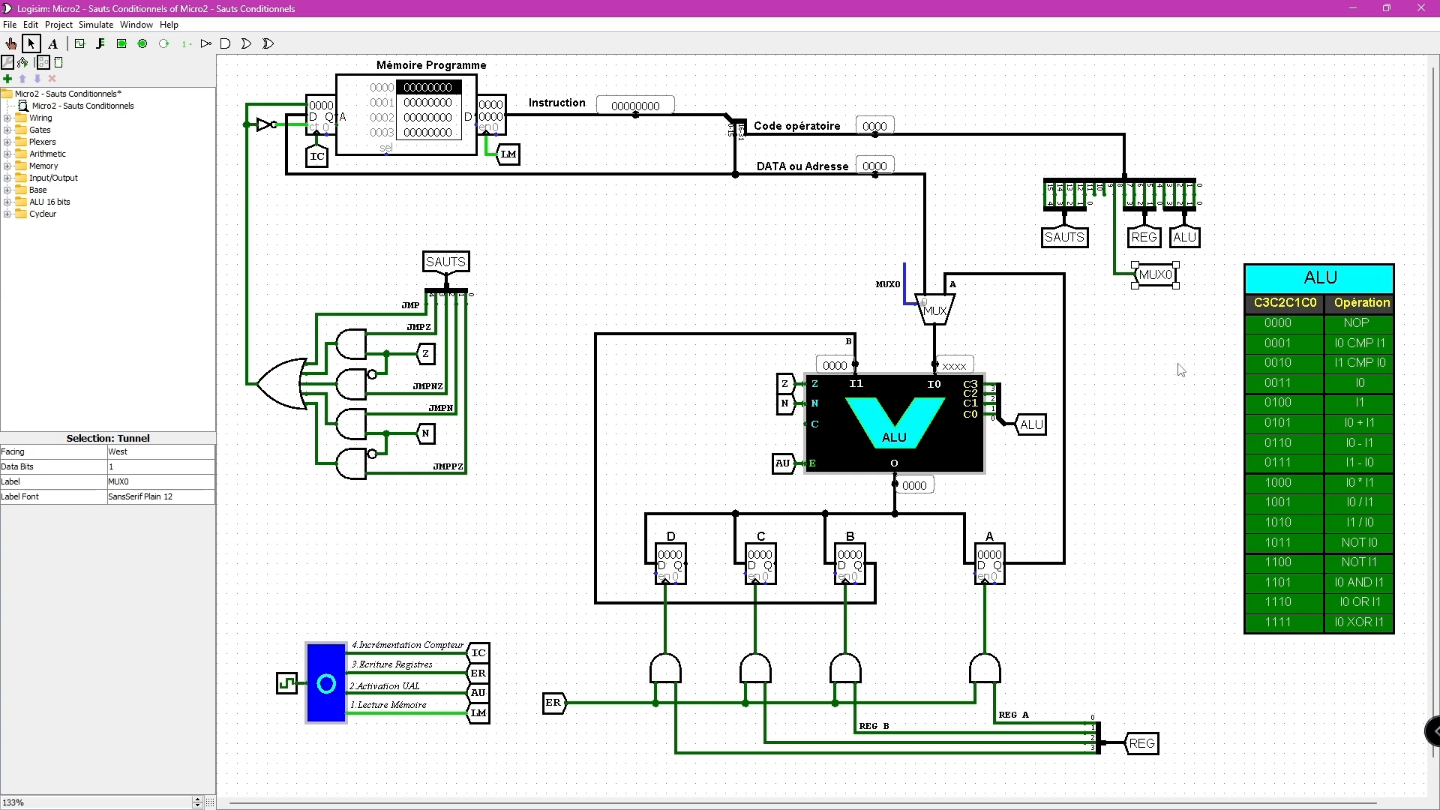
Delete the leftover MUX0 wire segments at the multiplexer's select input
click(904, 289)
click(1018, 317)
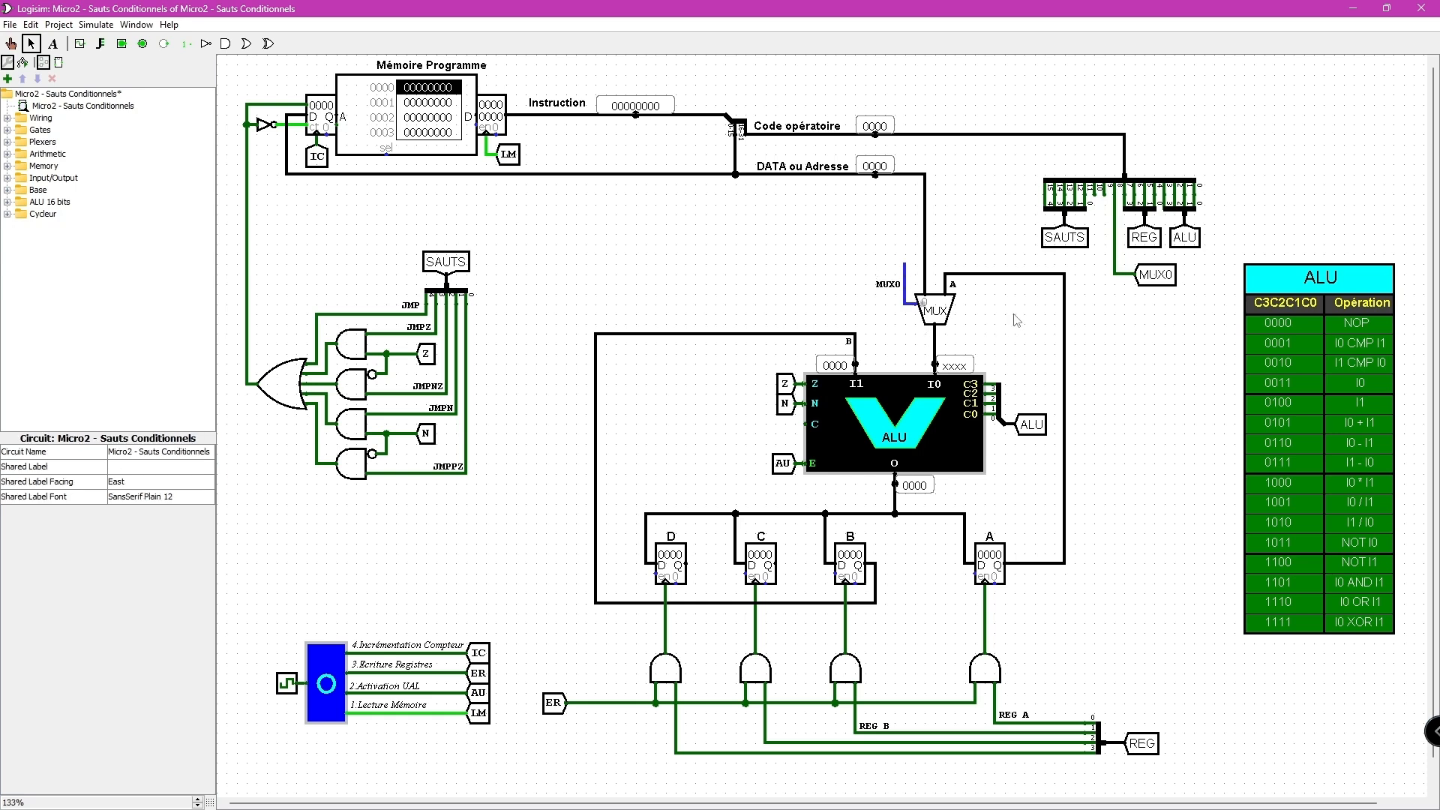
click(908, 305)
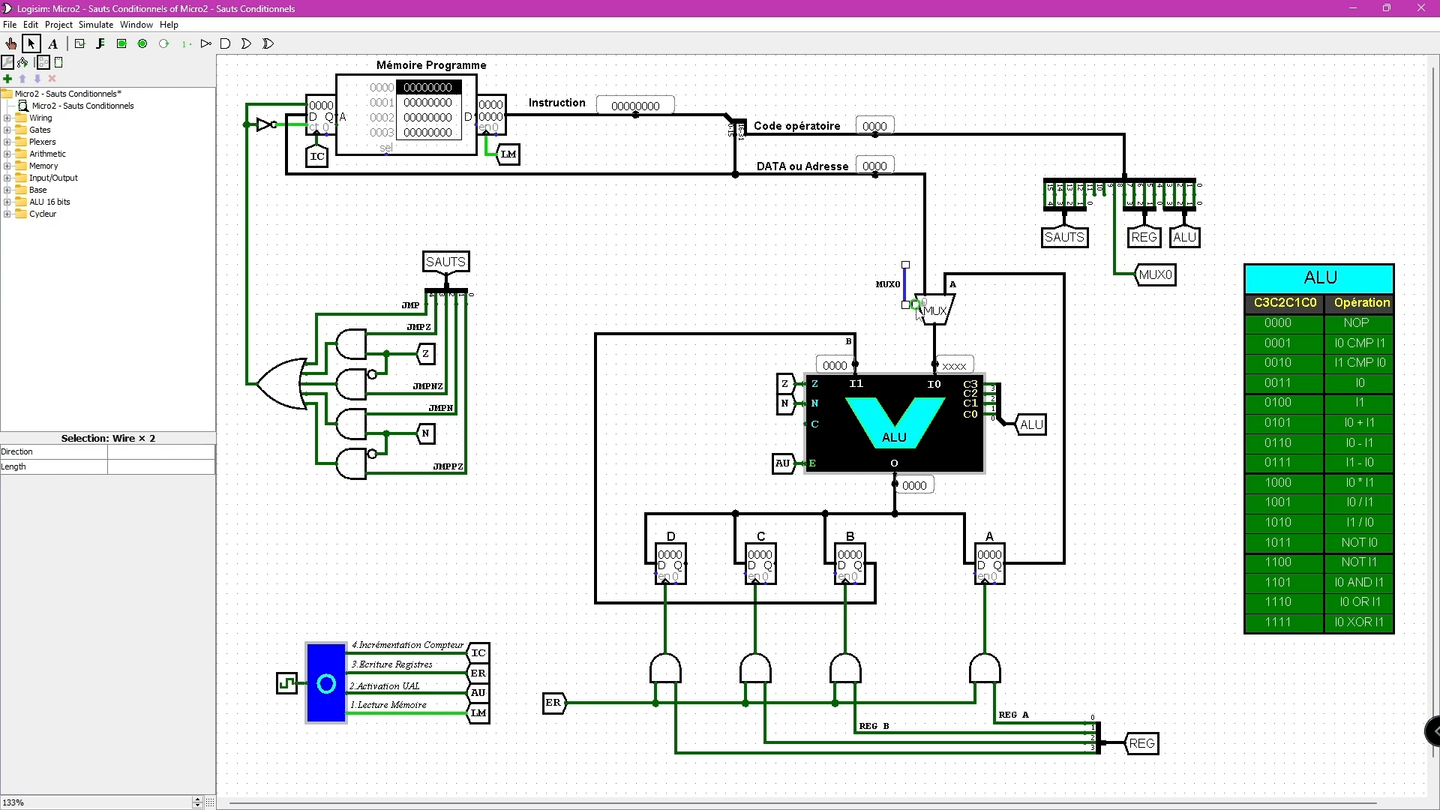
key(Delete)
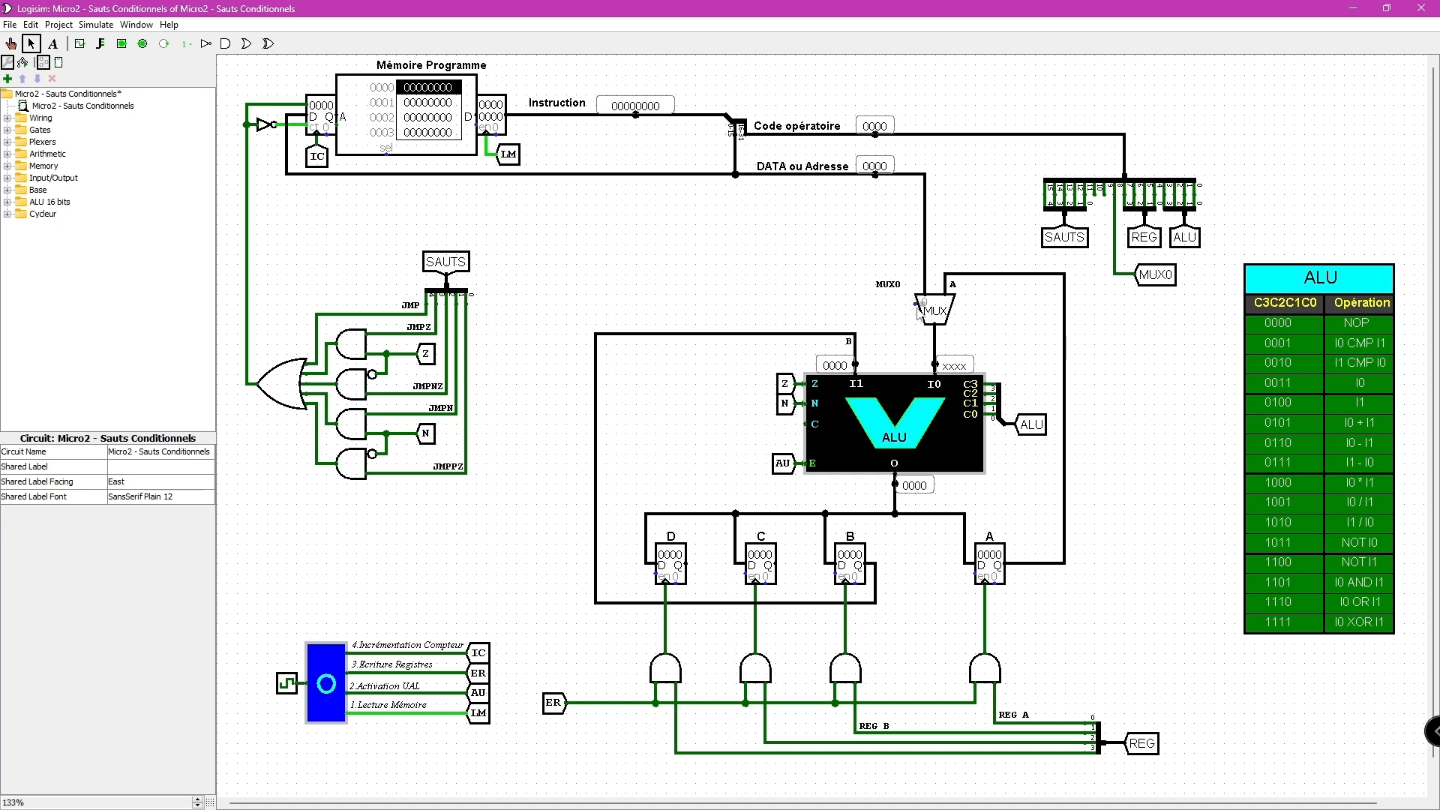
Set the multiplexer's select location to Top/Right
click(947, 319)
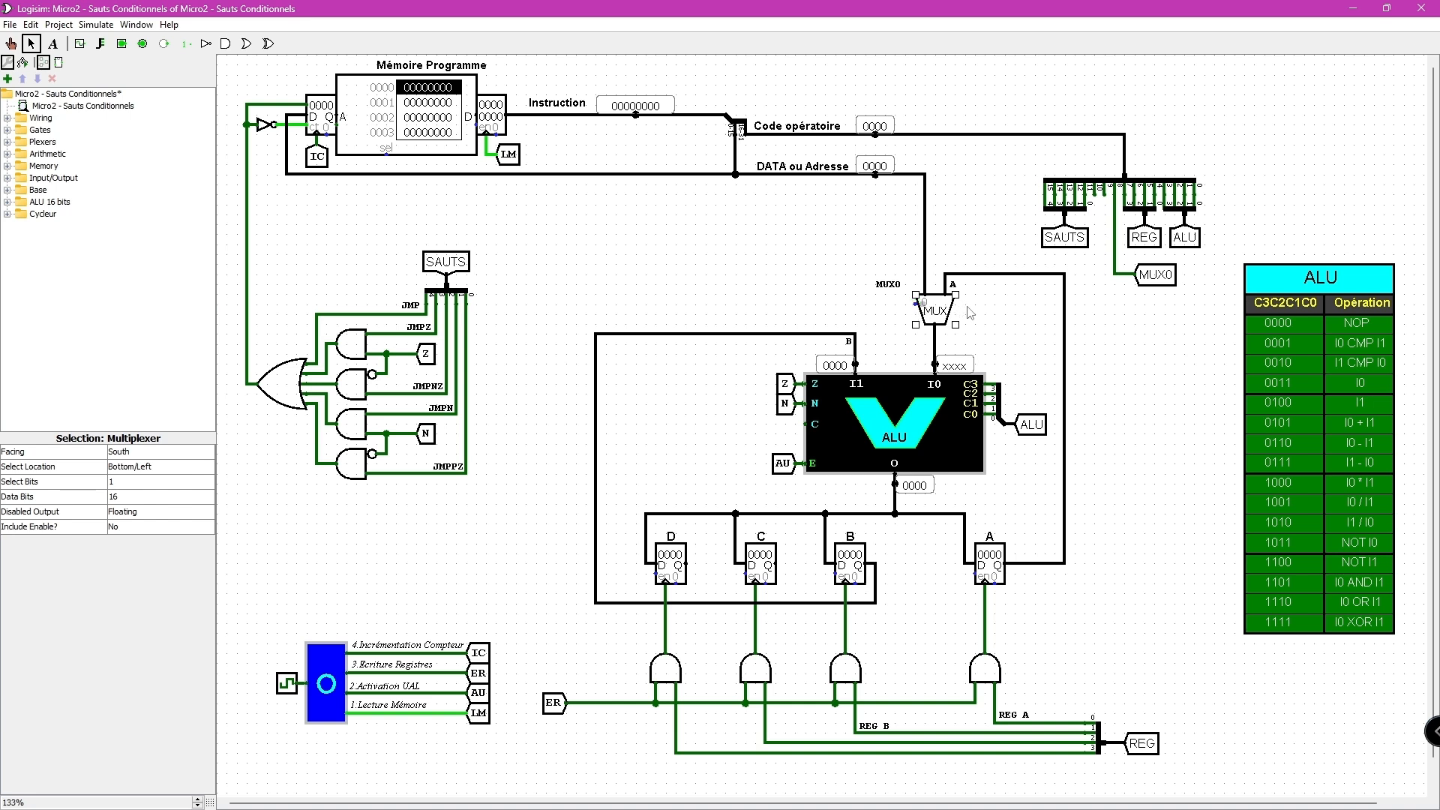
click(136, 468)
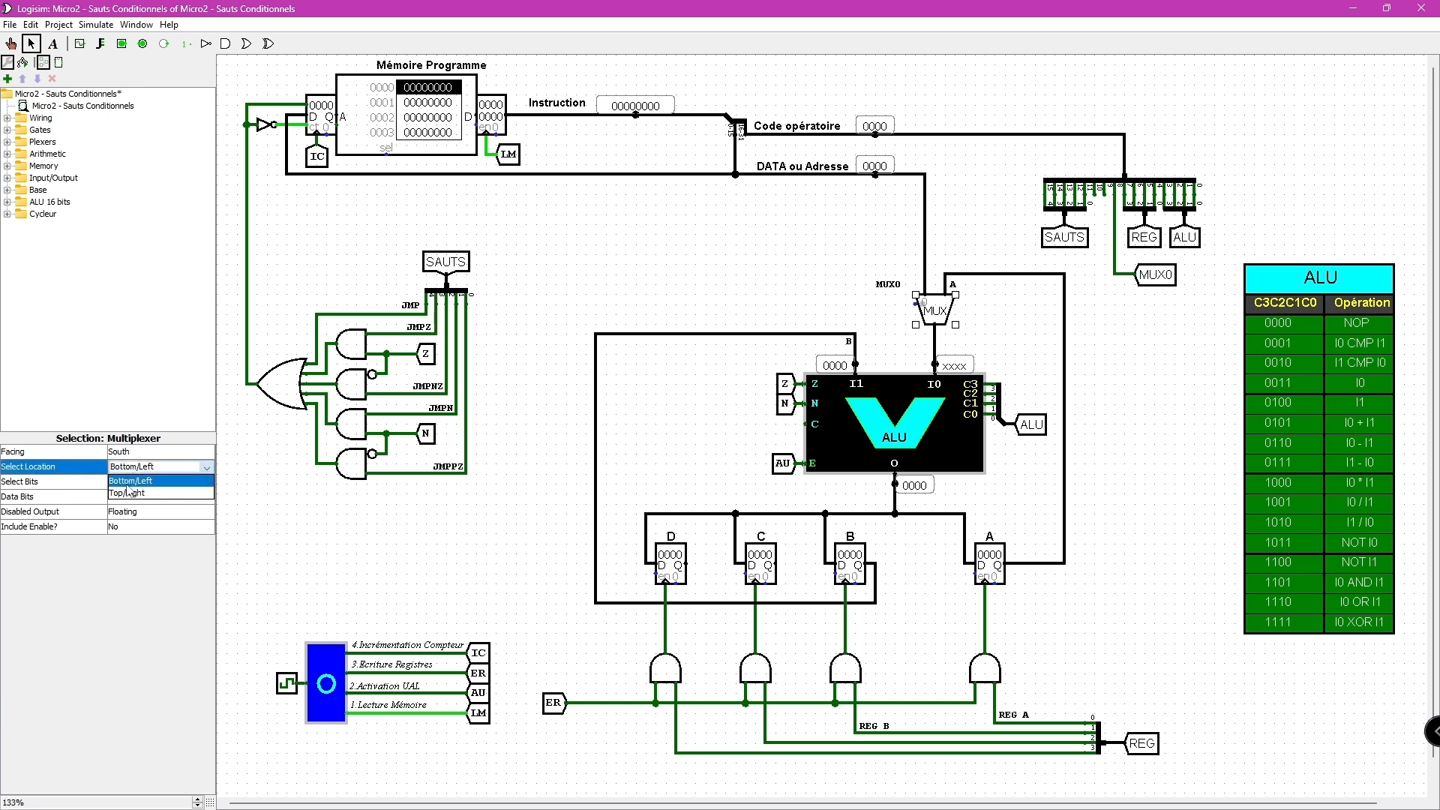
click(128, 494)
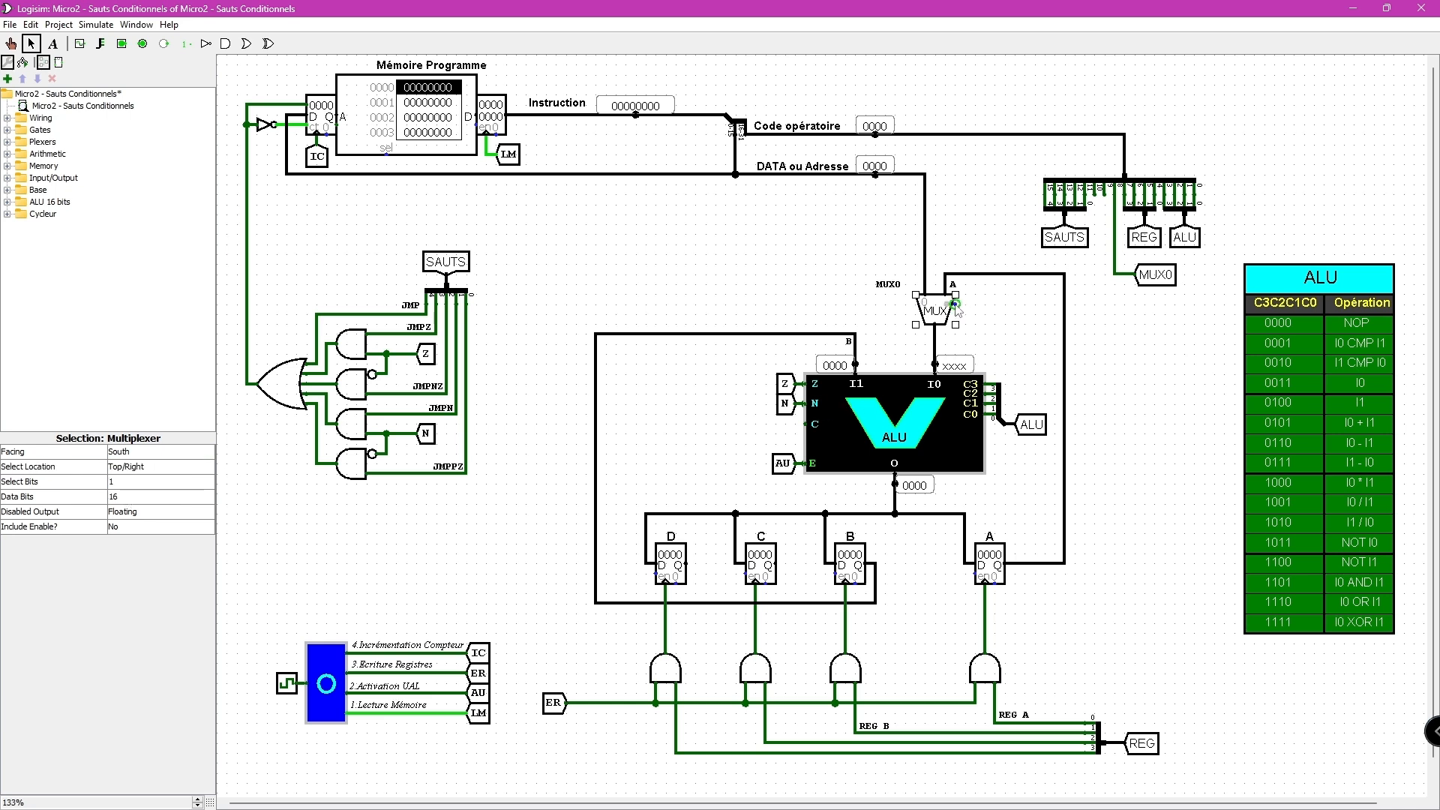
click(975, 314)
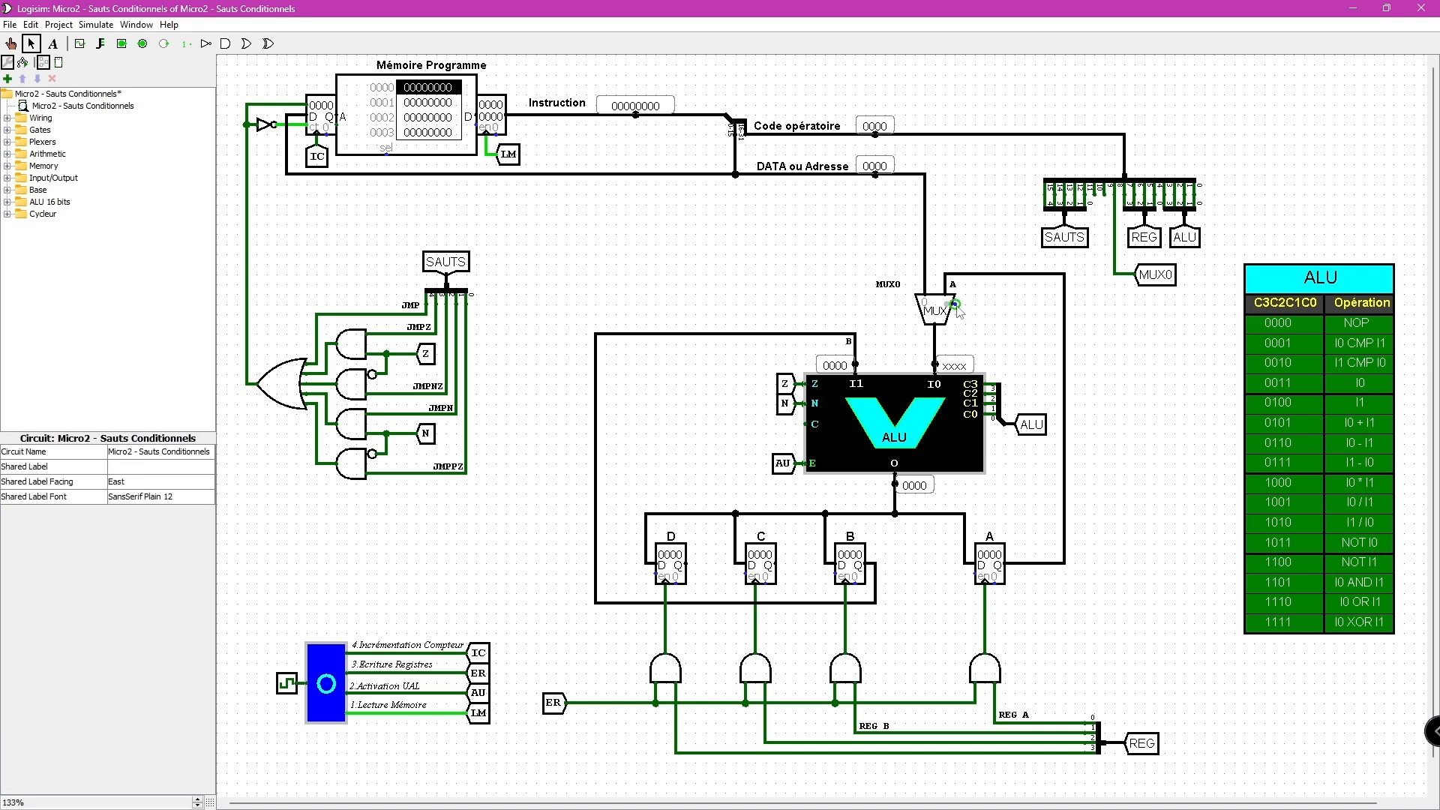
Duplicate the MUX0 tunnel and attach the copy to the multiplexer's select input
click(1162, 279)
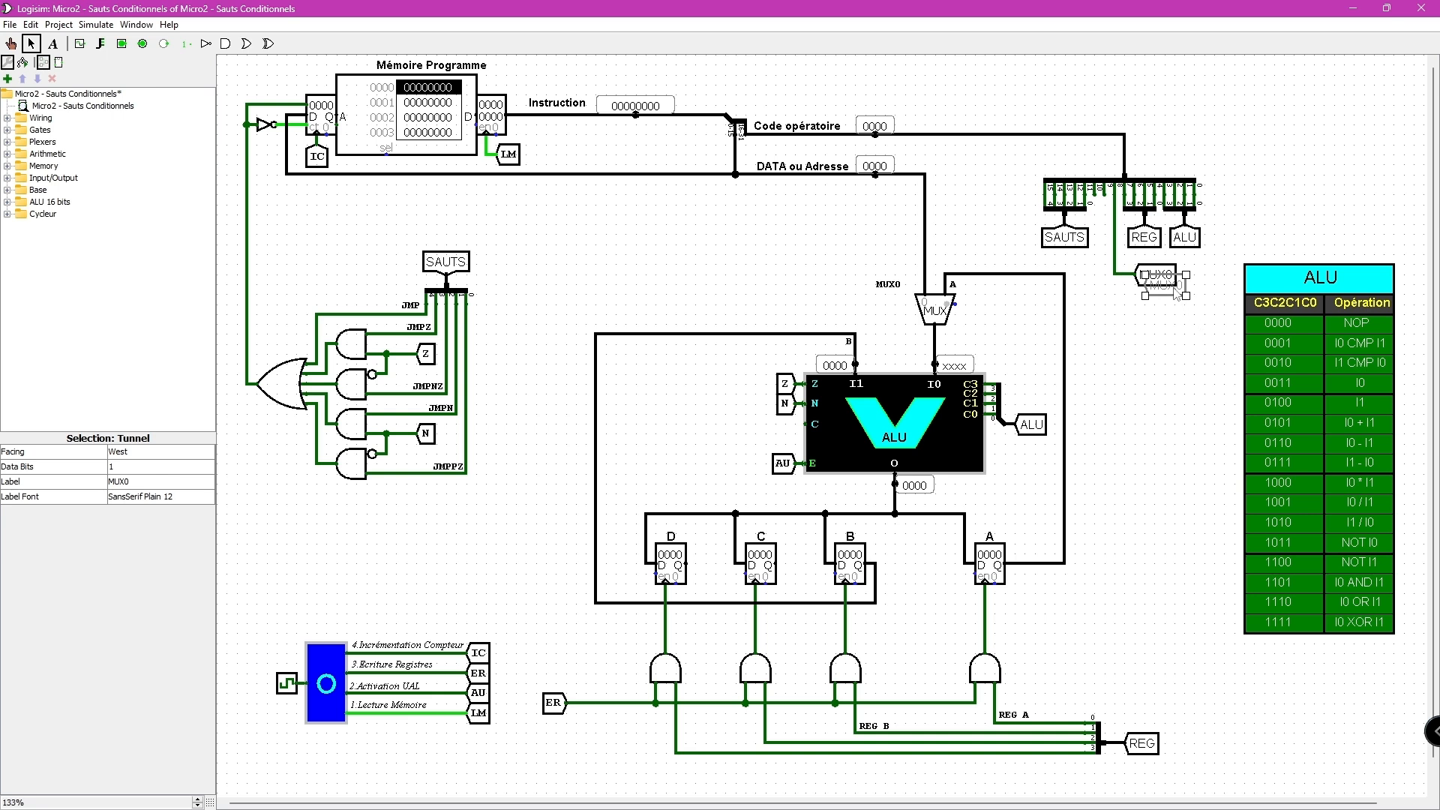
drag(1159, 280, 994, 309)
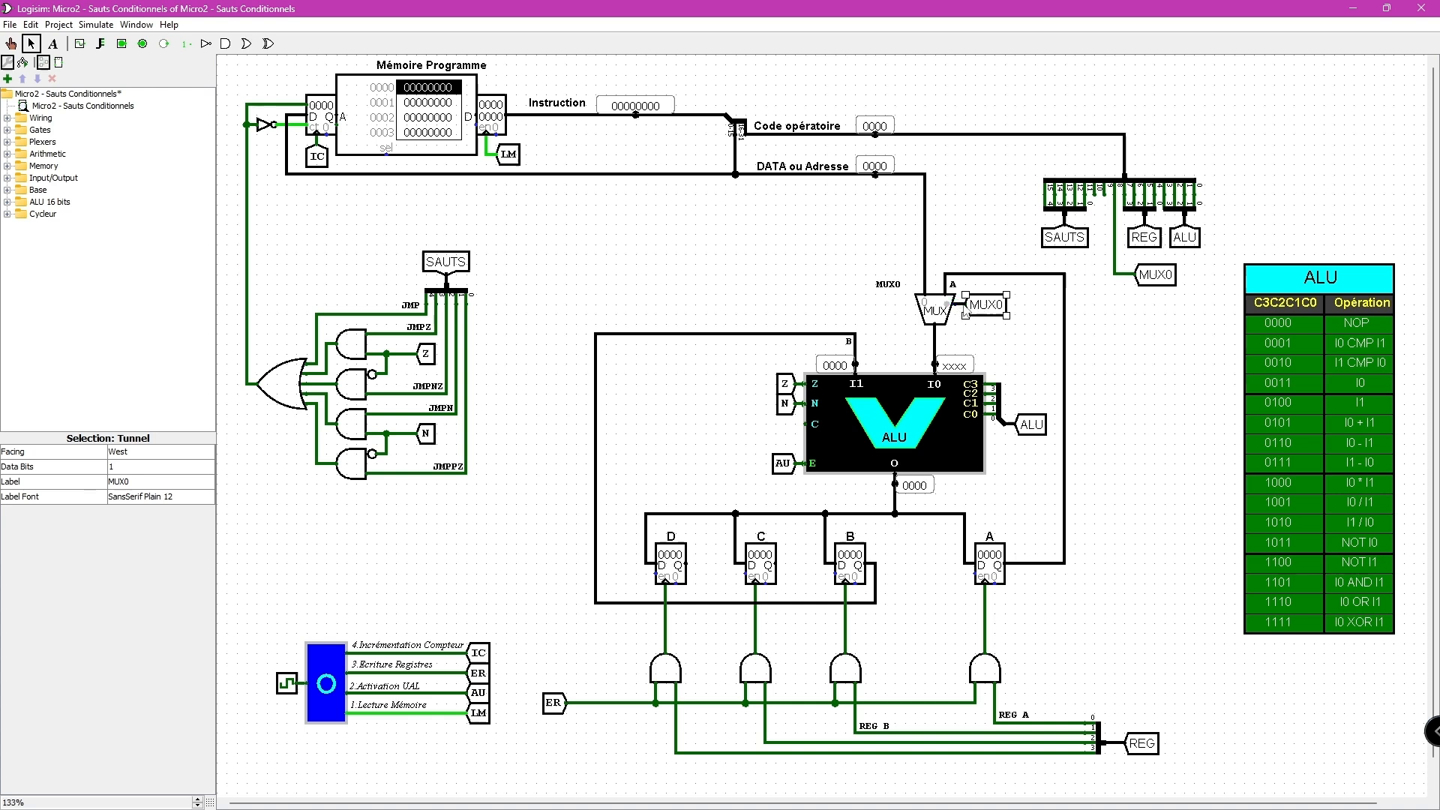
click(1144, 359)
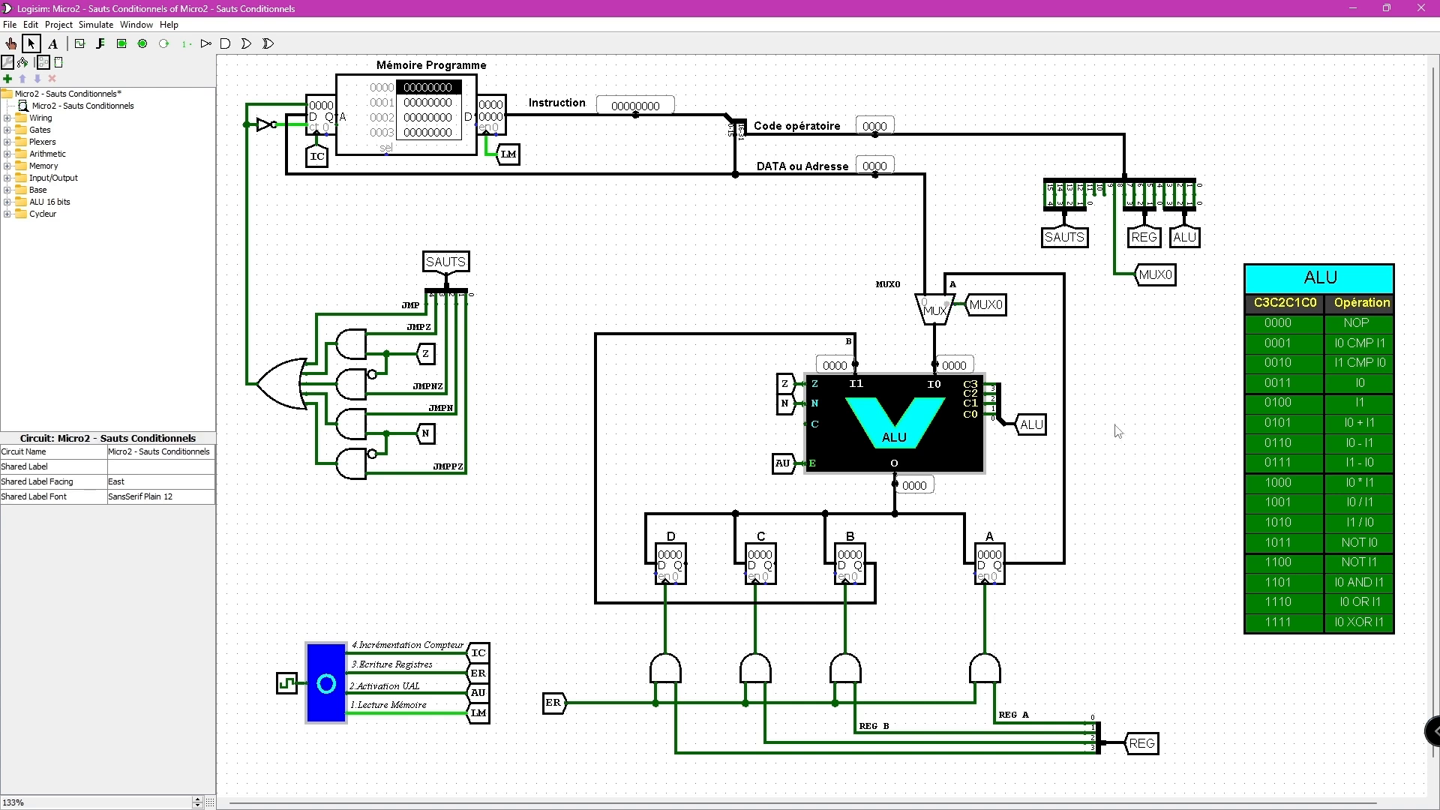
Delete the MUX0 text label beside the ALU's multiplexer
click(889, 291)
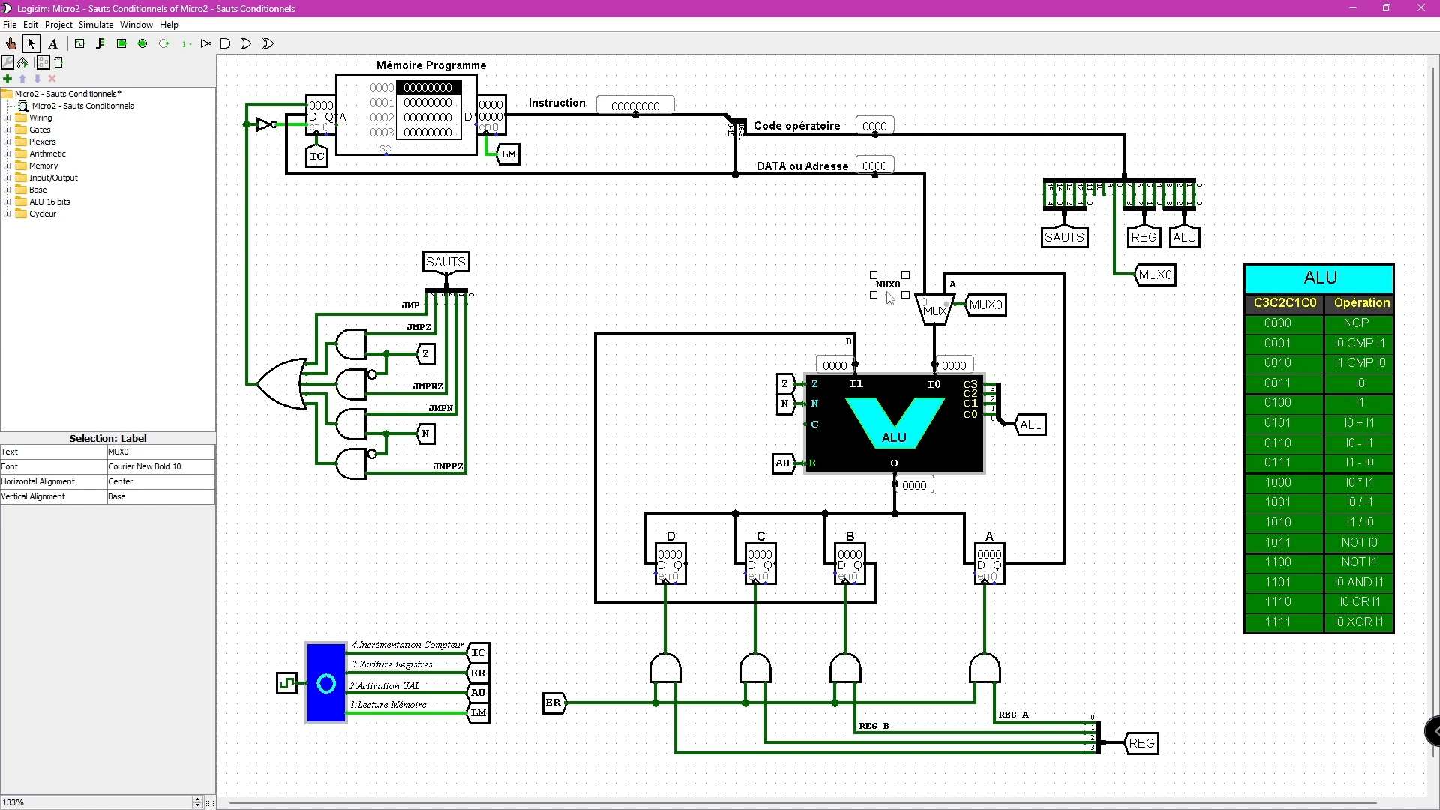
key(Delete)
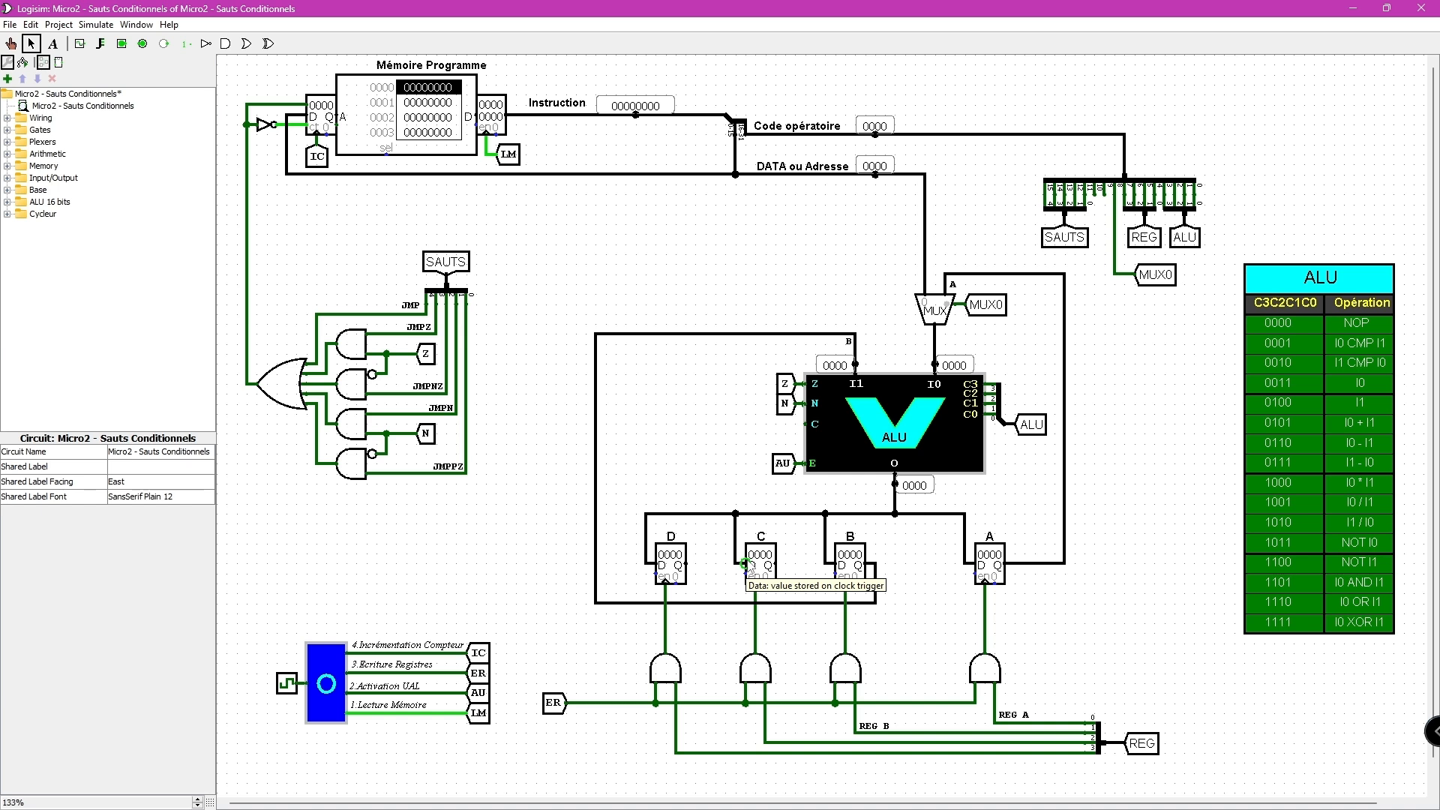
Duplicate the multiplexer above the ALU and give the copy 2 select bits and a Bottom/Left select location
click(938, 314)
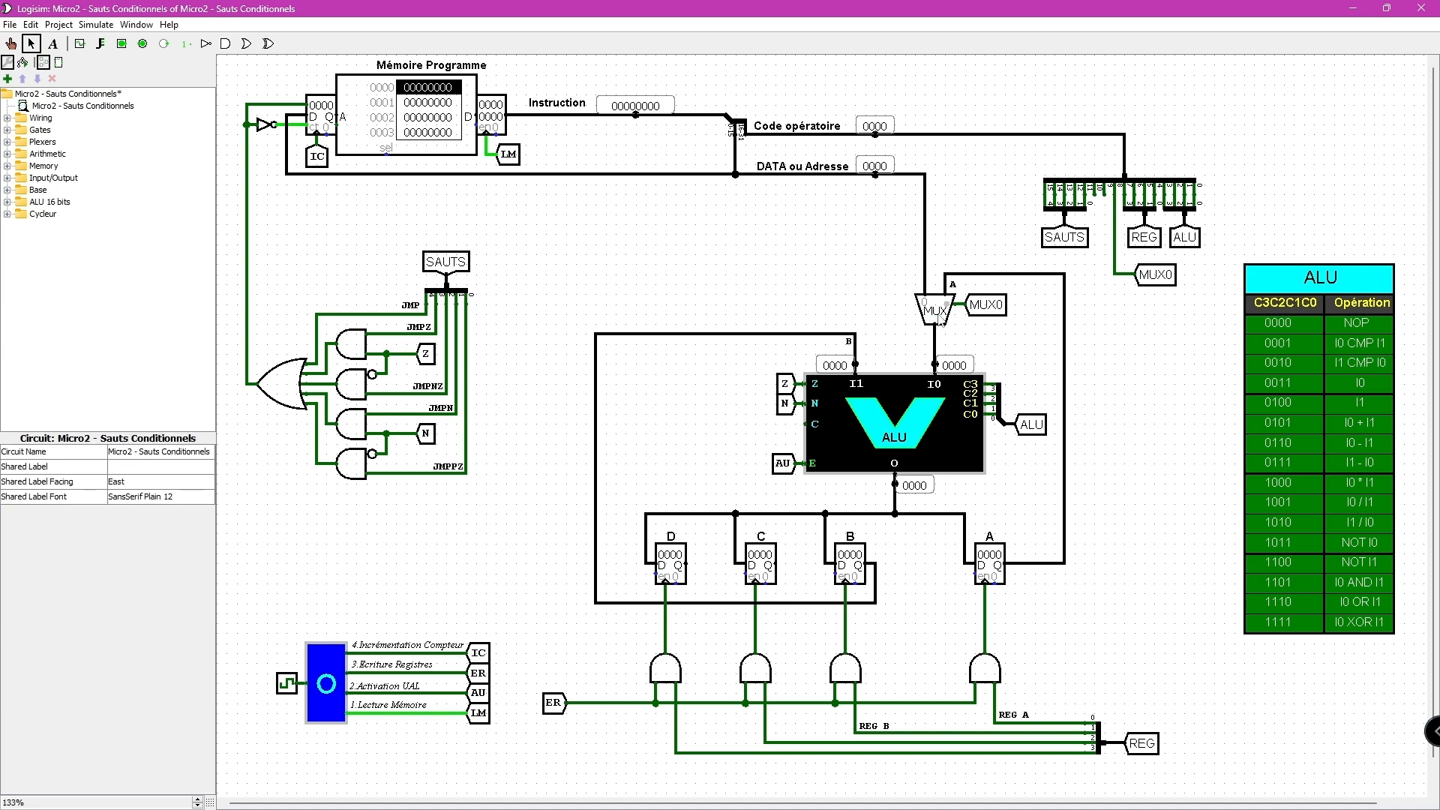
click(938, 315)
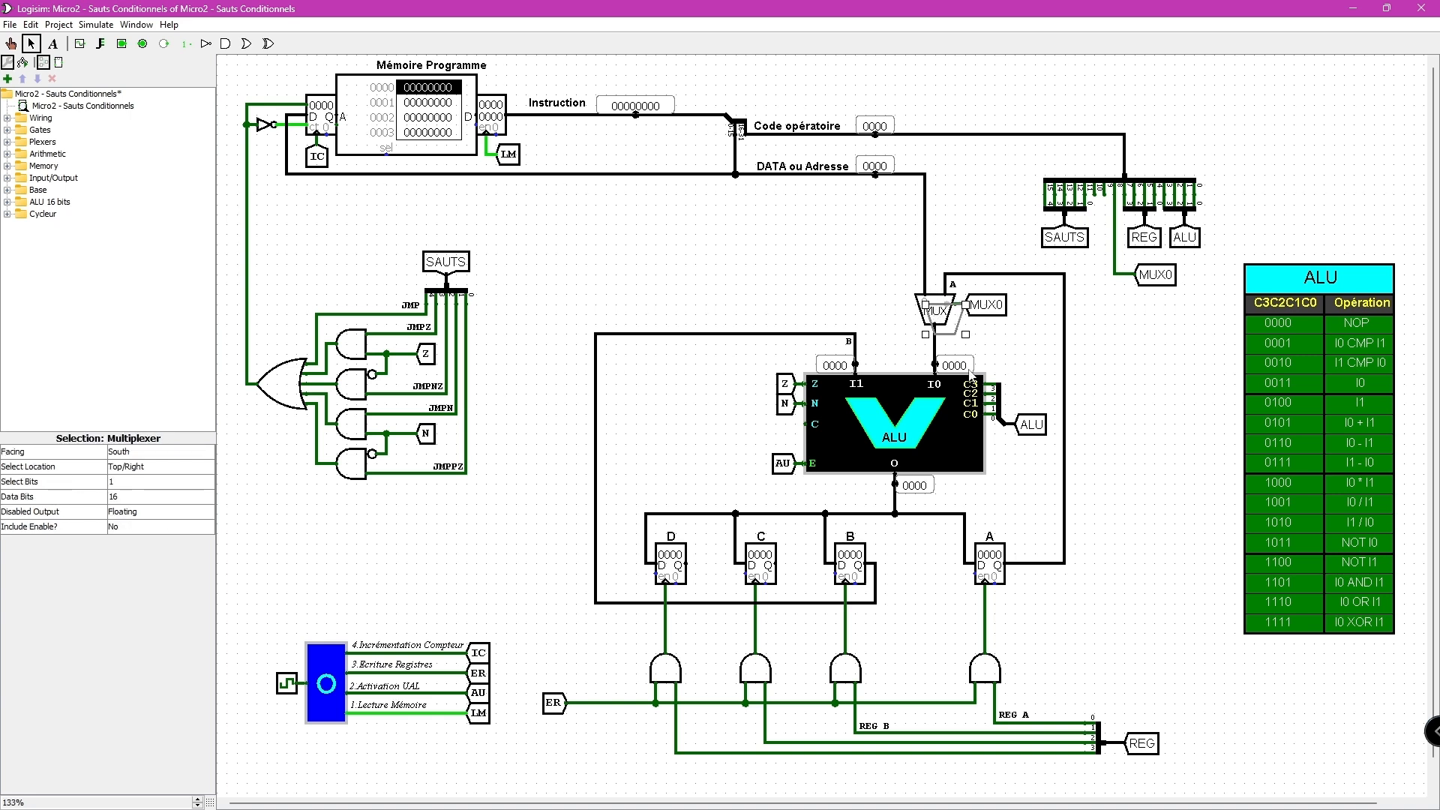
drag(945, 319, 835, 277)
click(835, 277)
click(124, 484)
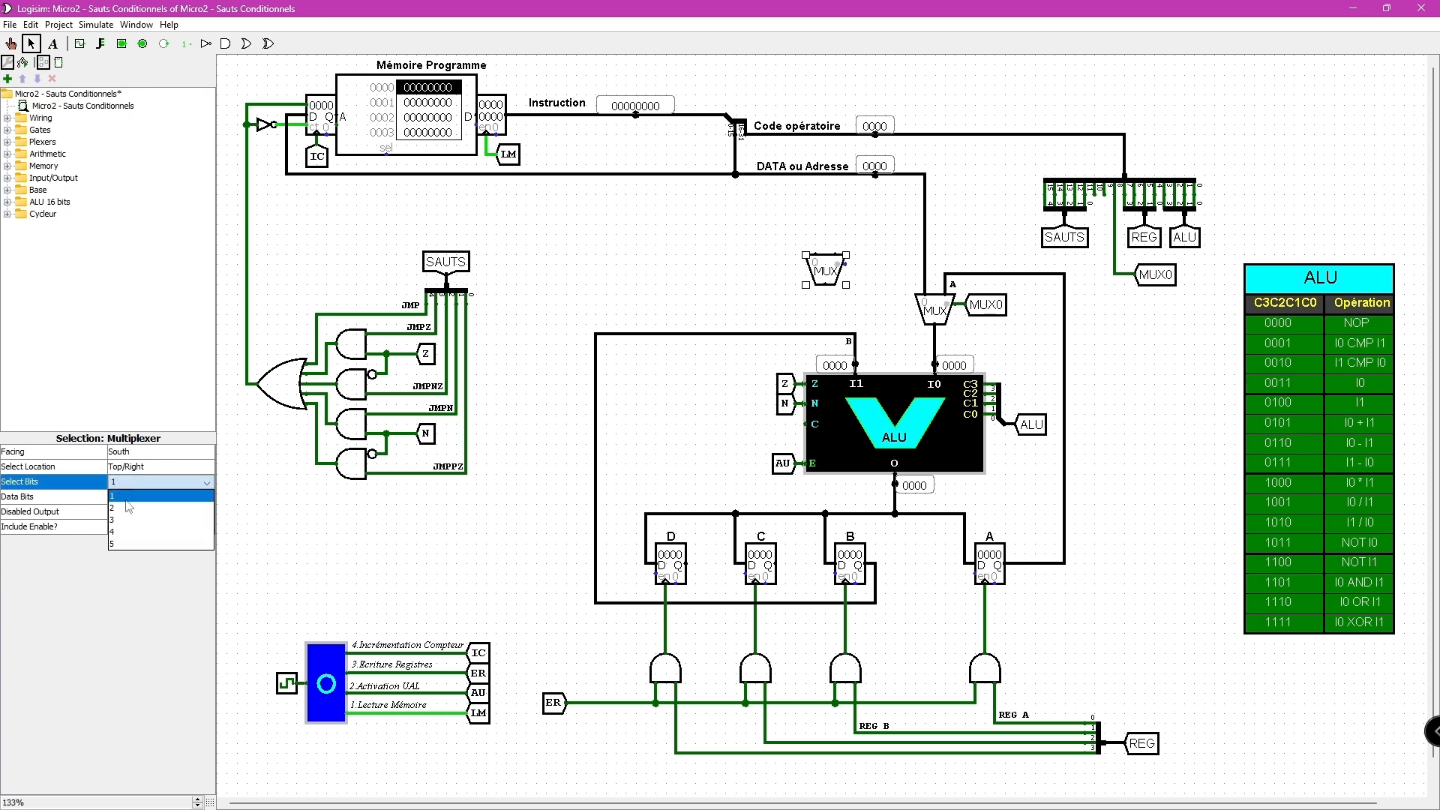
click(125, 510)
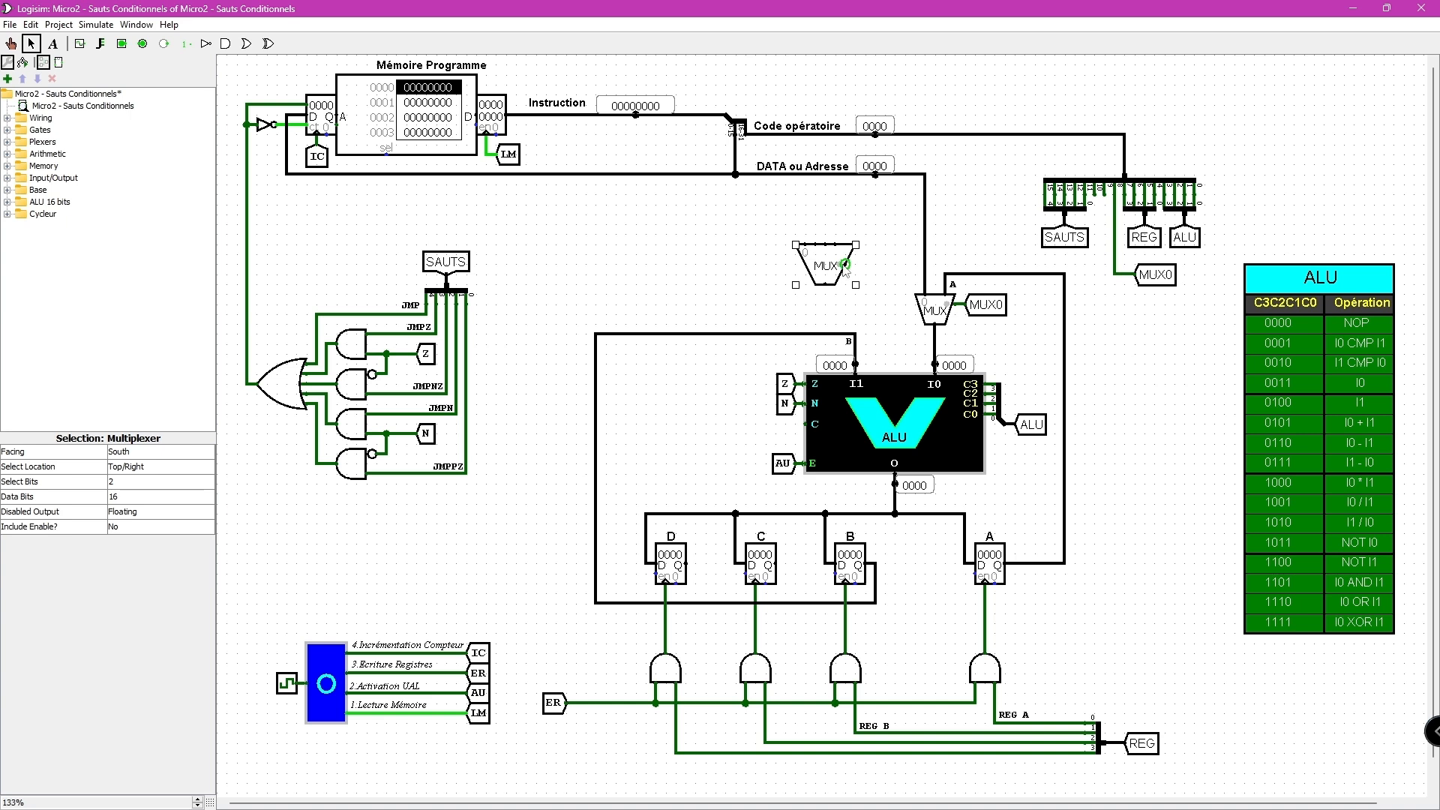
click(150, 467)
click(127, 486)
Delete the horizontal register B wire above the ALU and move the B label beside the remaining vertical wire
click(811, 338)
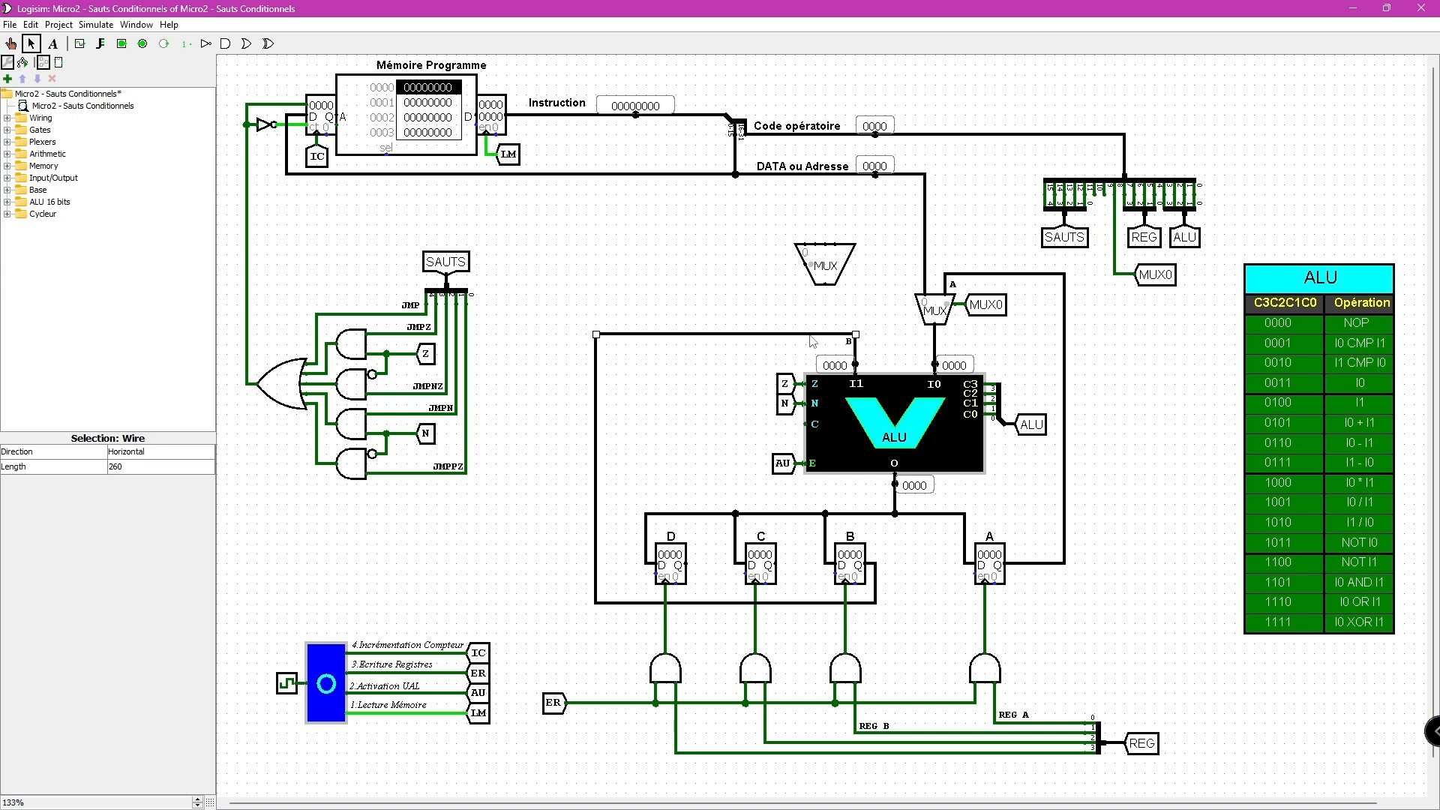
key(Delete)
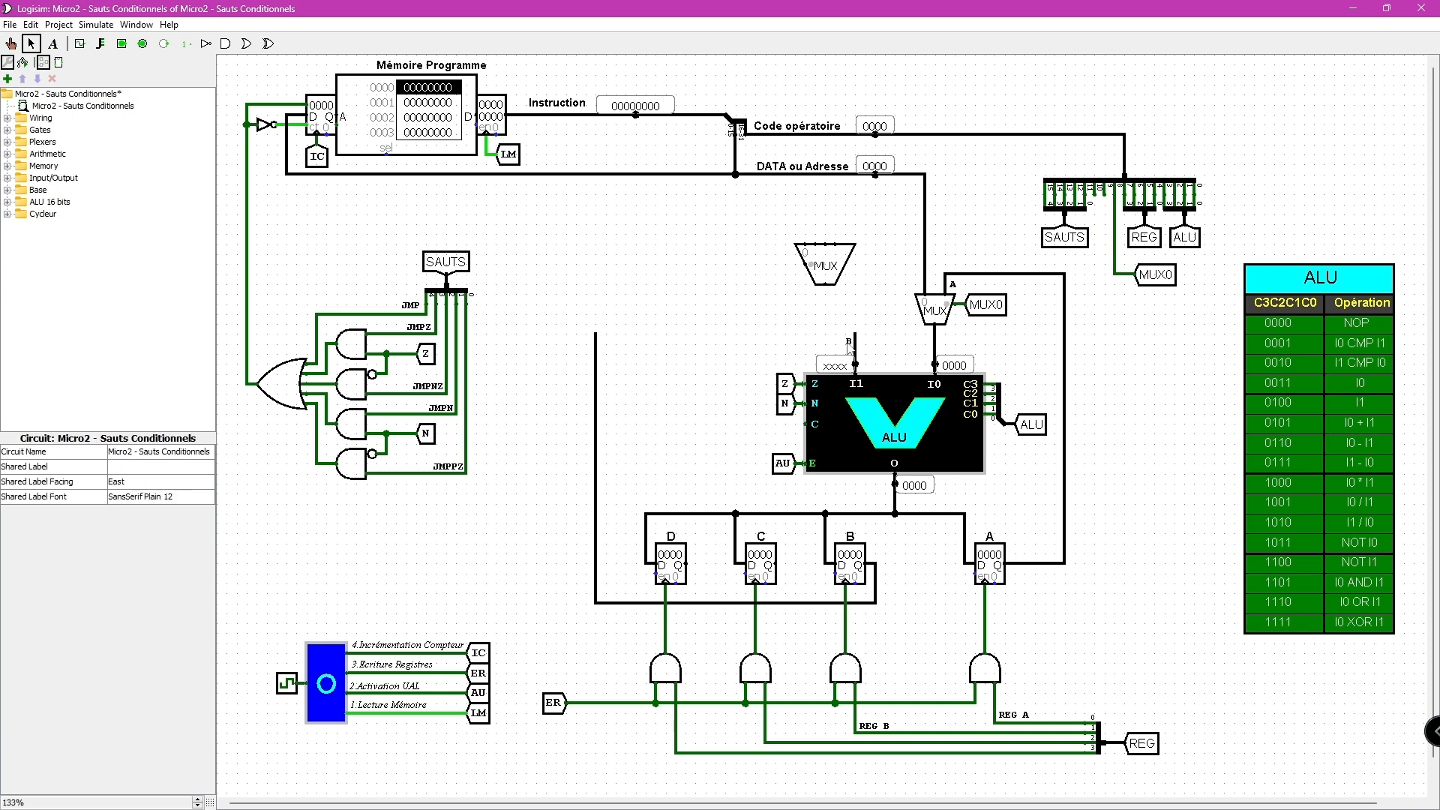
drag(850, 347, 614, 341)
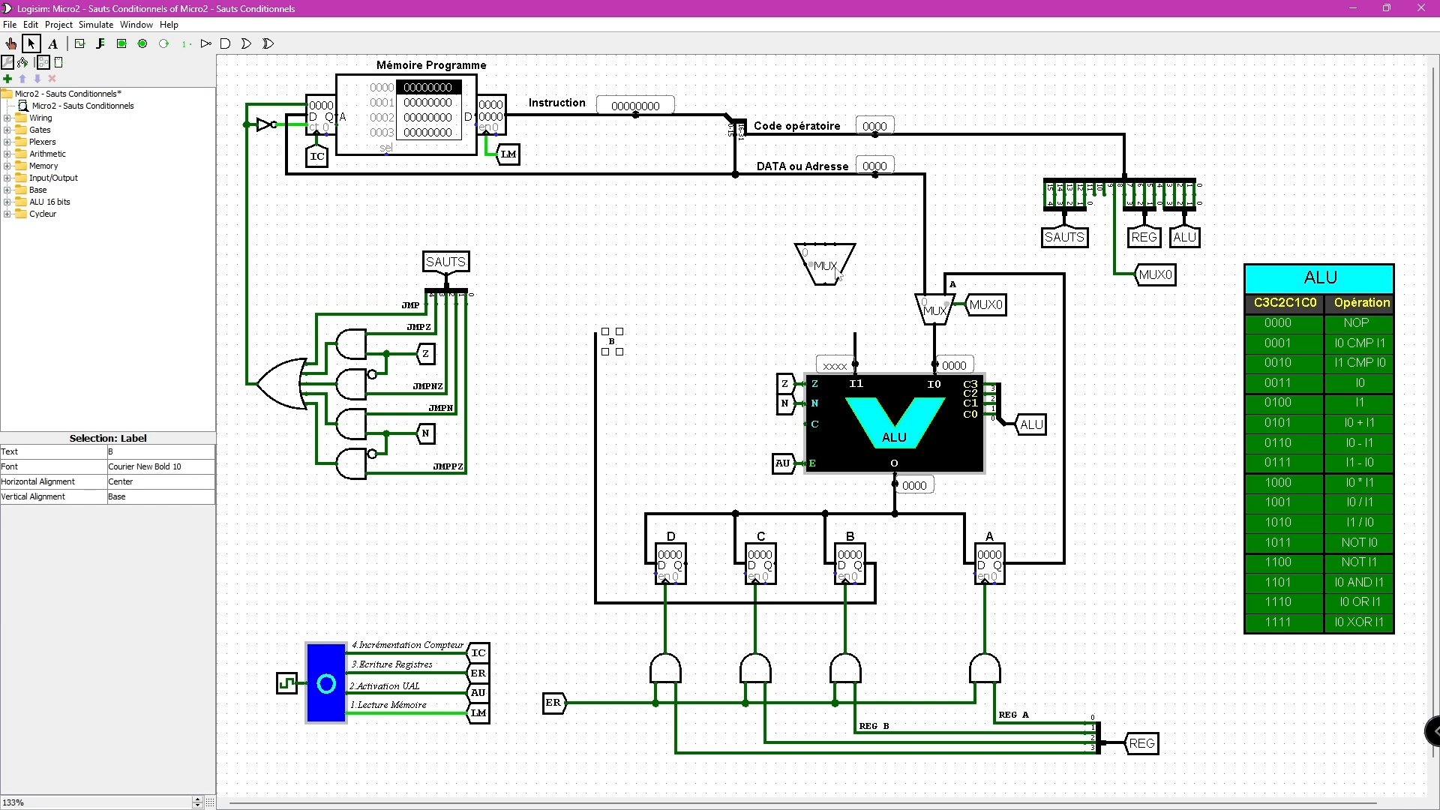
Place the new multiplexer directly above the ALU so its output joins the I1 input wire
drag(839, 276, 867, 304)
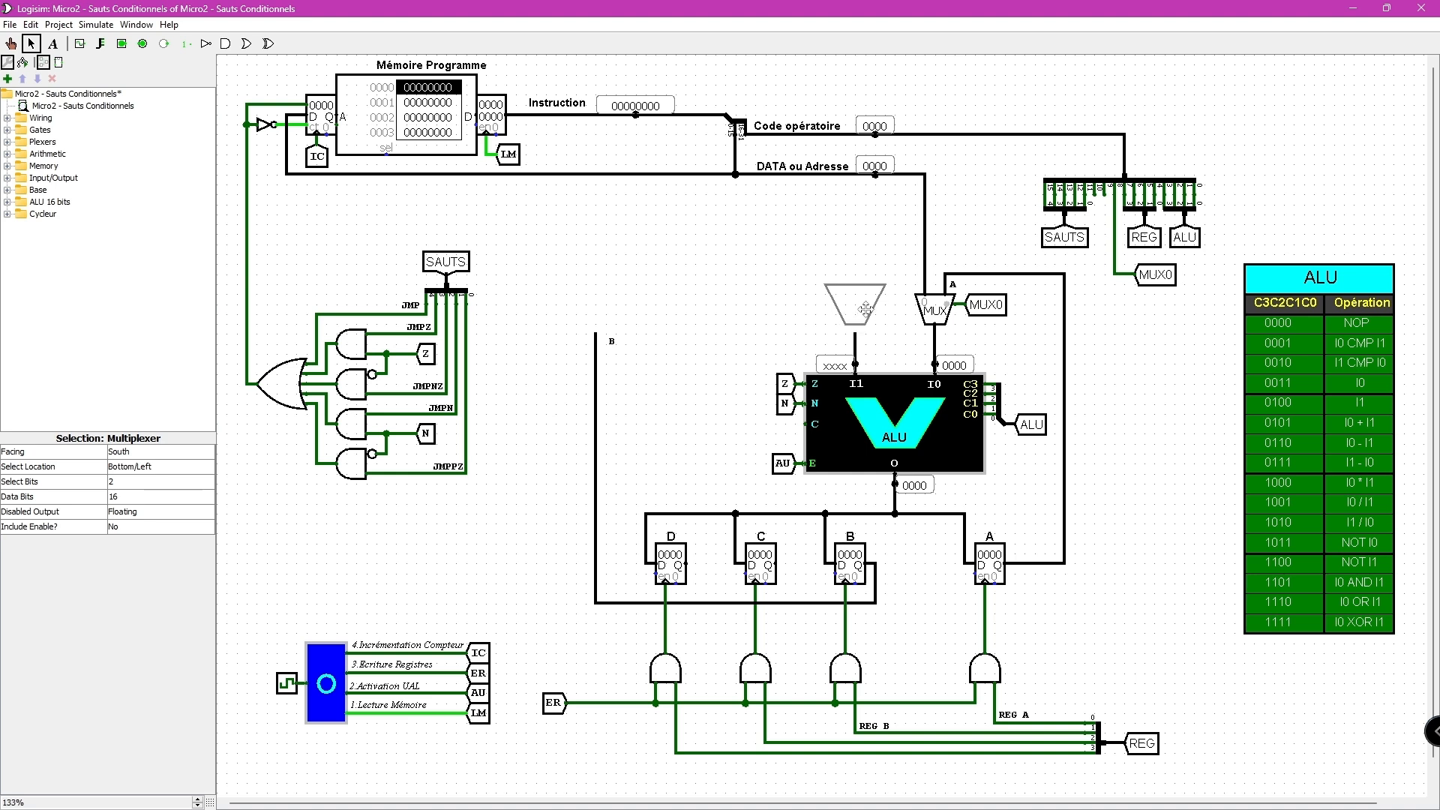
click(871, 350)
click(855, 337)
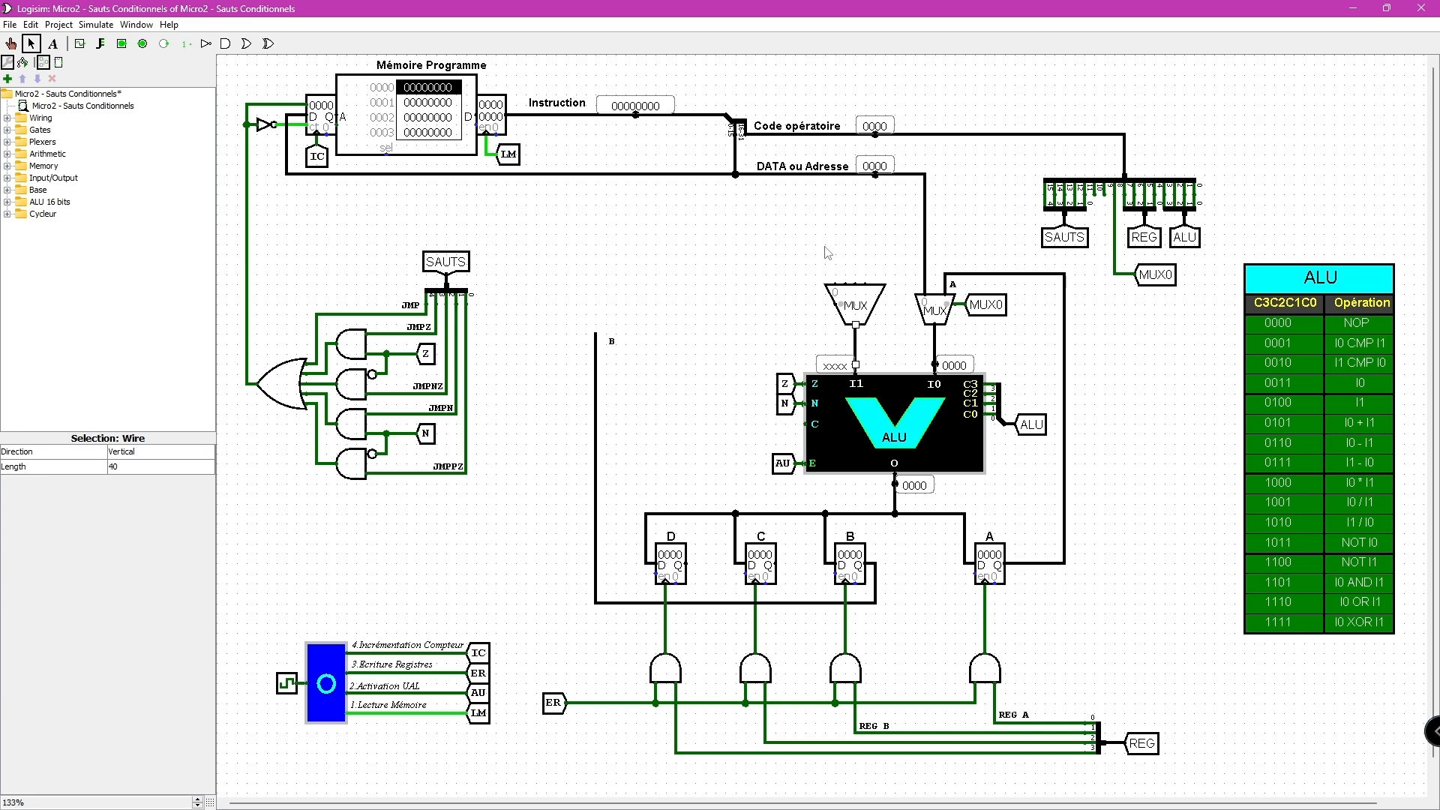
click(795, 265)
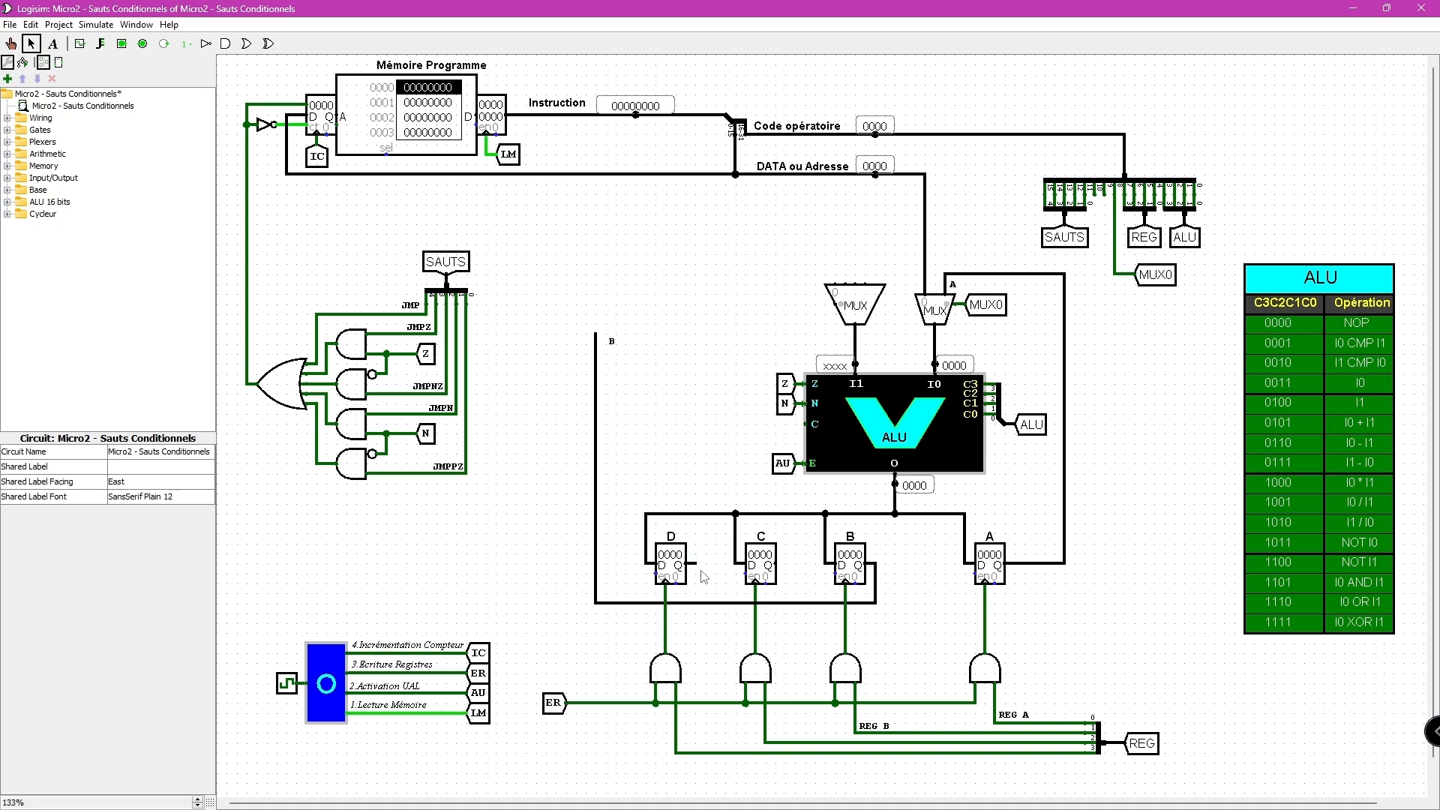
Wire register D's output to the new multiplexer's first input, shifting register B's wires outward to make room
drag(696, 564, 696, 598)
click(793, 604)
drag(795, 609, 795, 639)
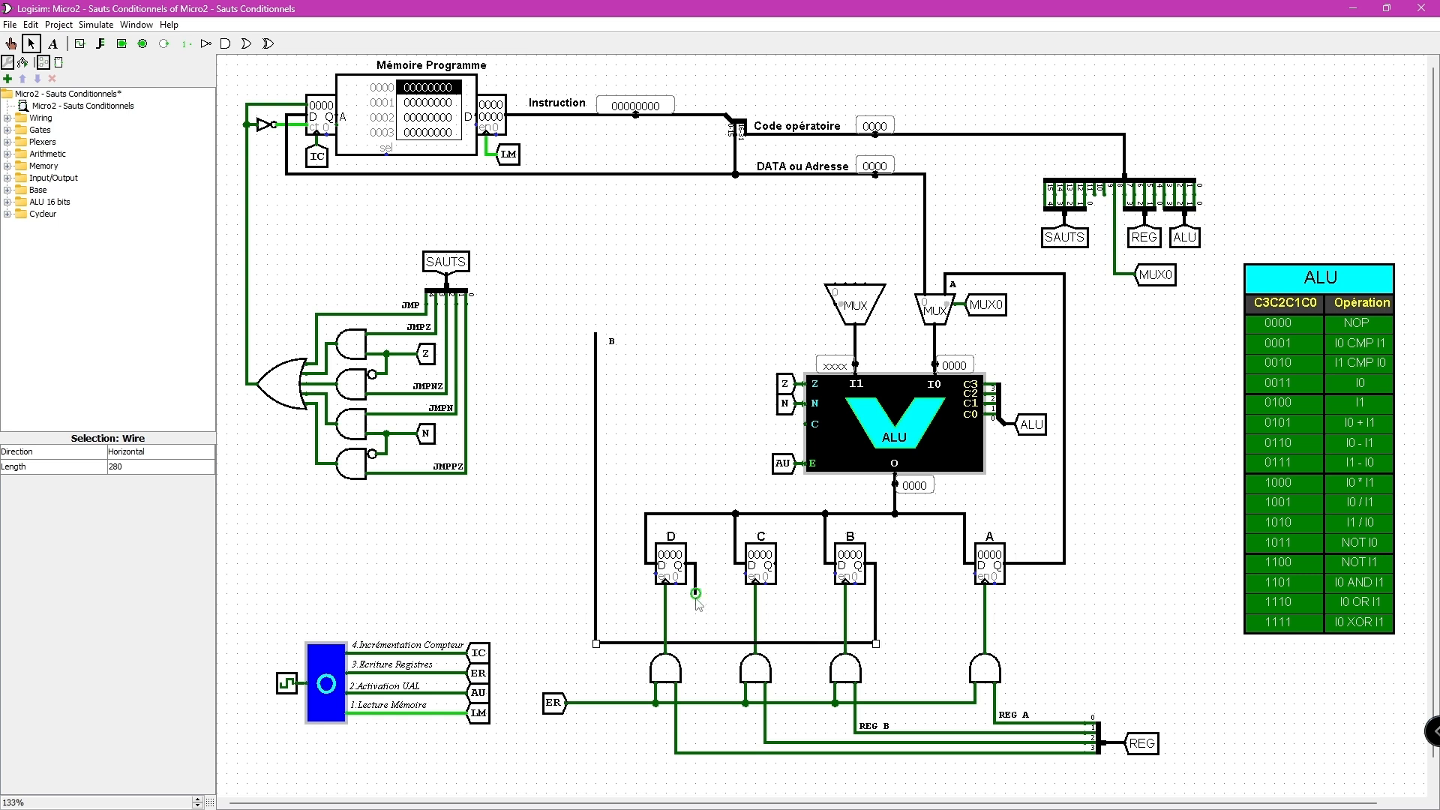
click(696, 584)
drag(696, 595, 638, 604)
drag(638, 606, 618, 608)
click(594, 552)
drag(595, 552, 547, 556)
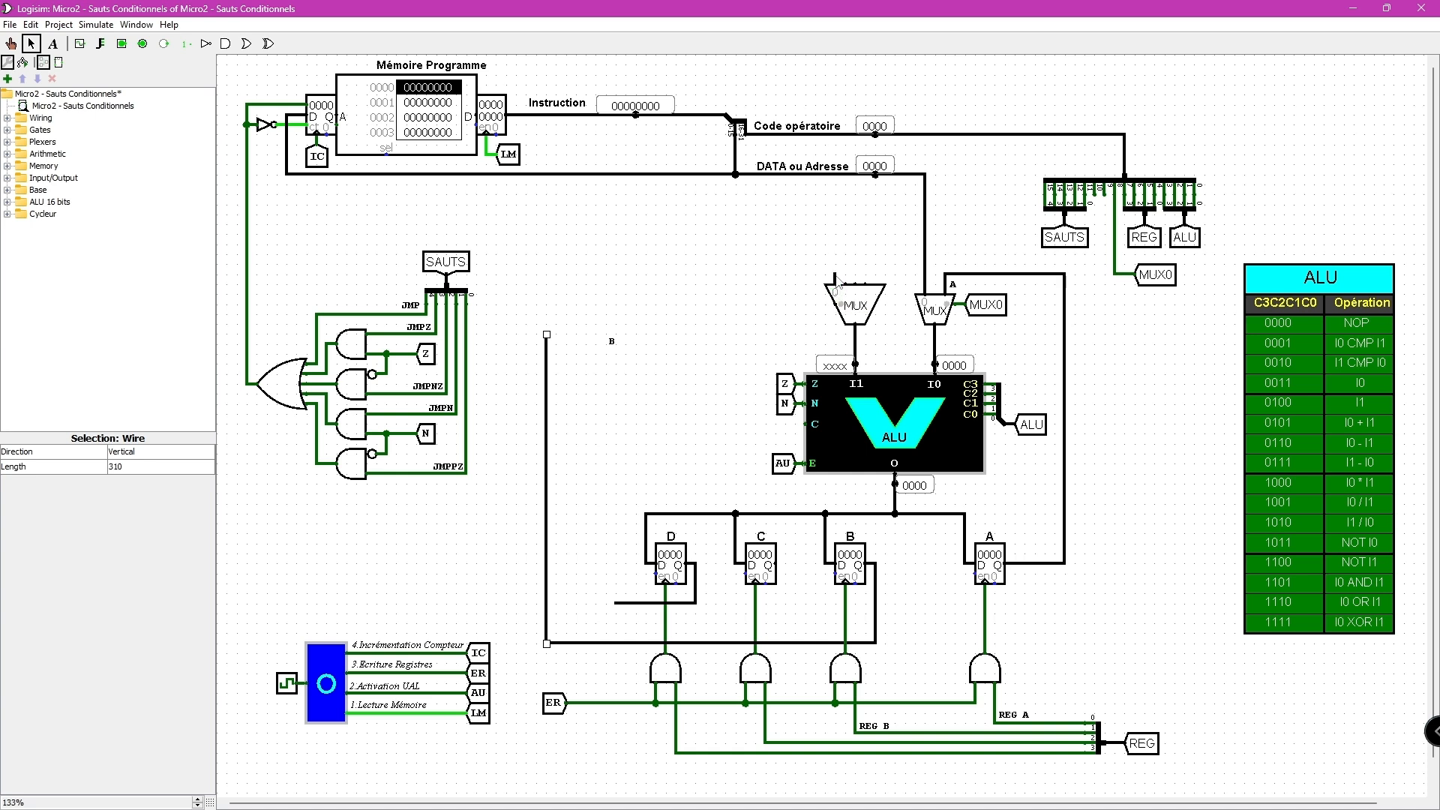
drag(838, 282, 612, 605)
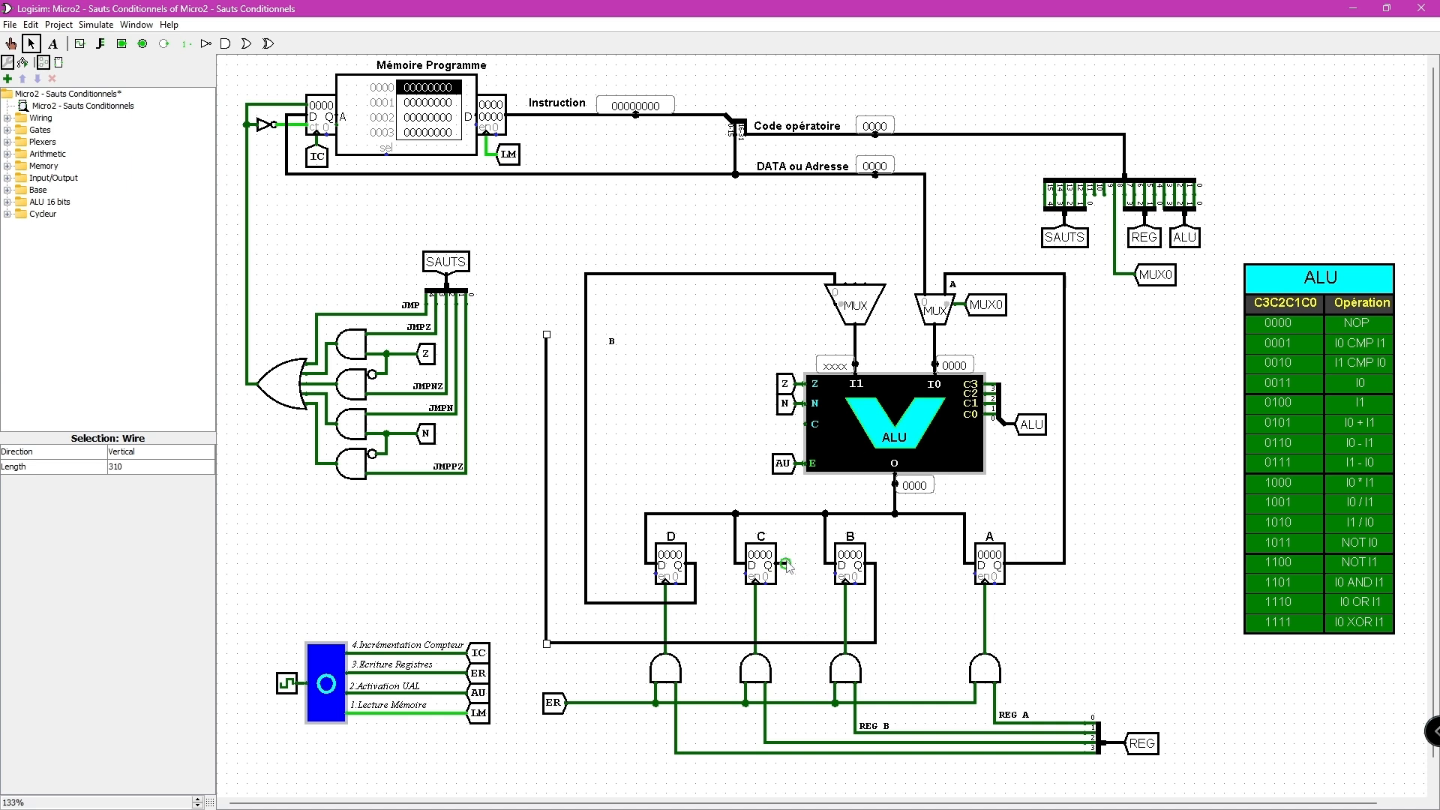
Wire register C's output around the registers to the new multiplexer's second input
drag(786, 565, 578, 615)
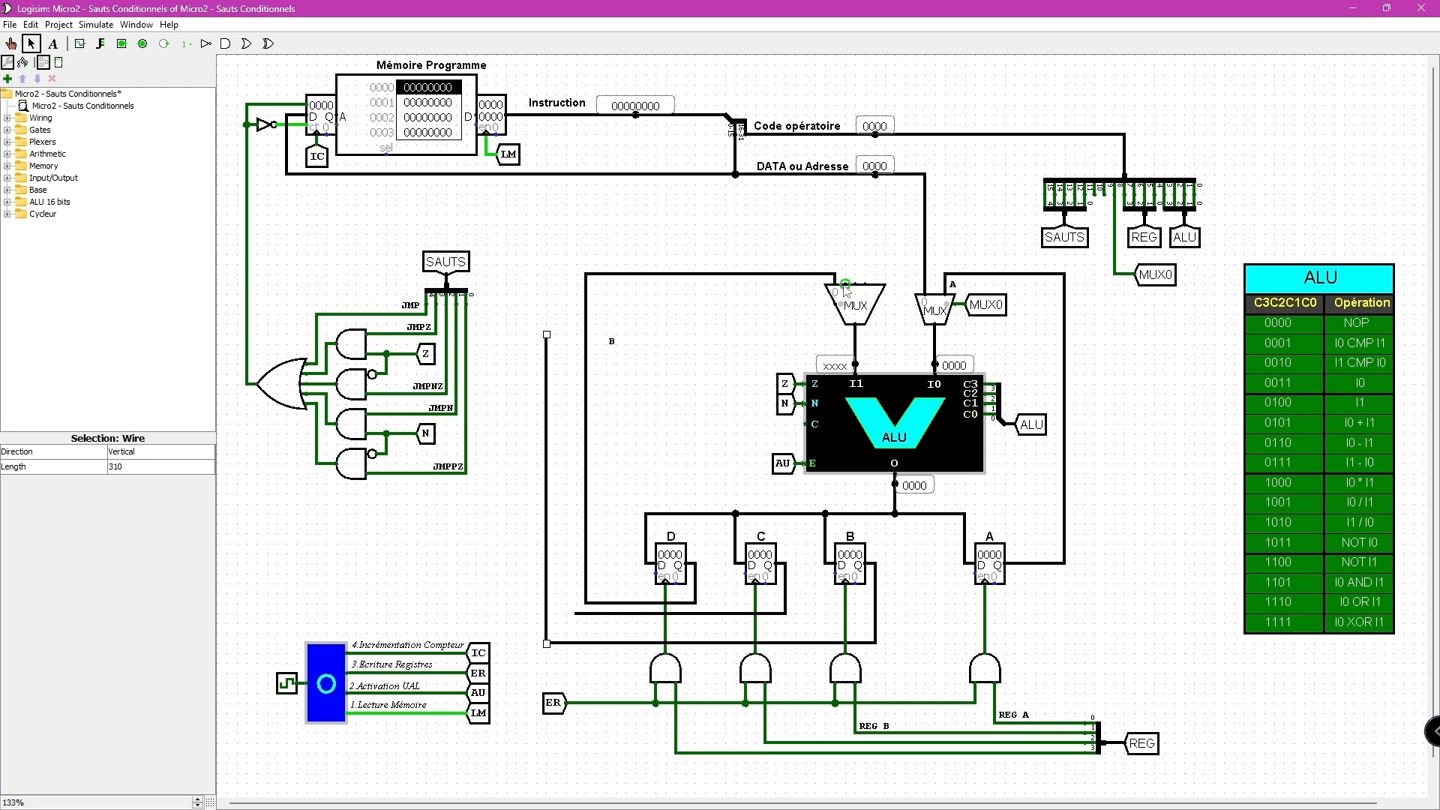
drag(845, 284, 573, 611)
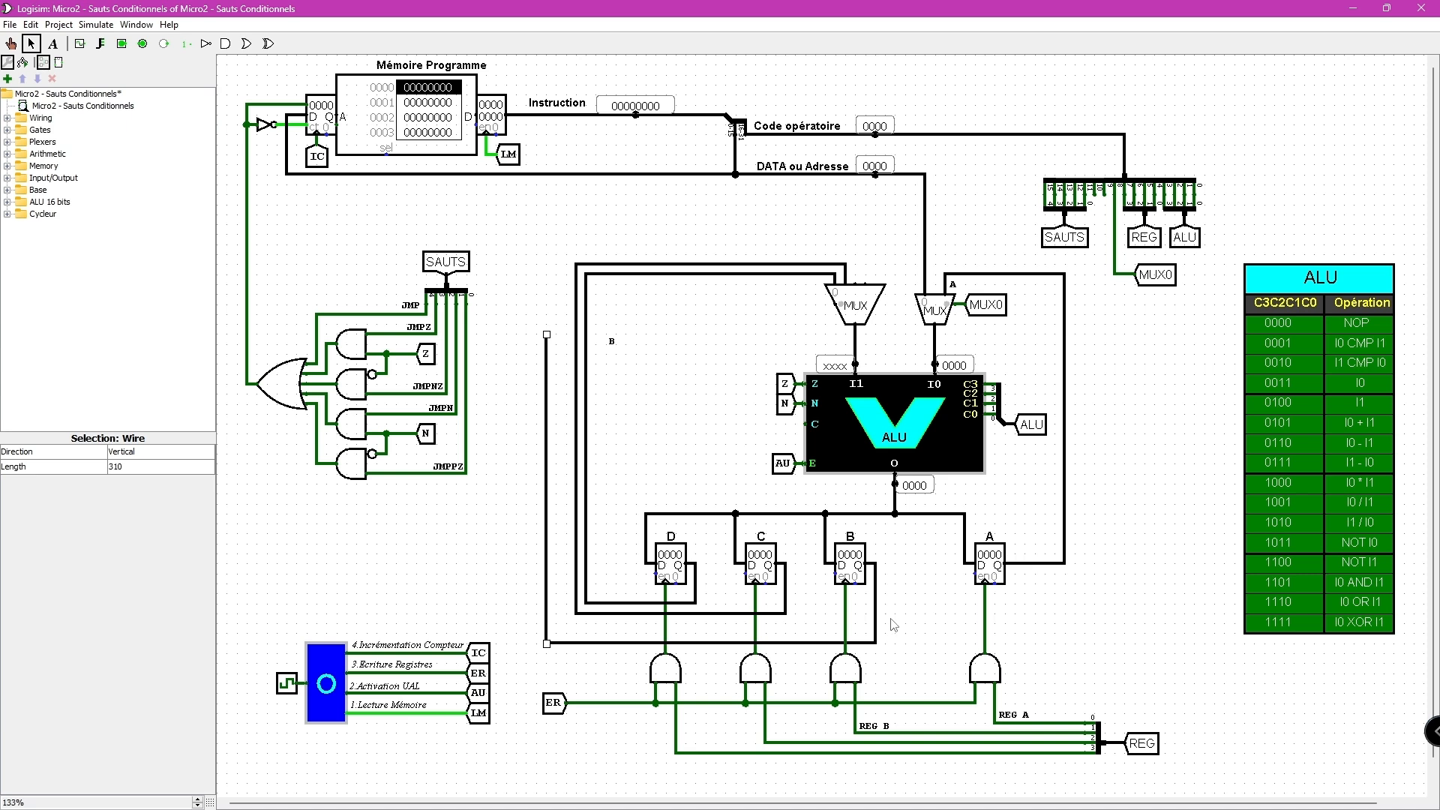
Shift register B's wires in beside register C's path and connect them to the new multiplexer's third input
click(696, 644)
drag(697, 644, 697, 624)
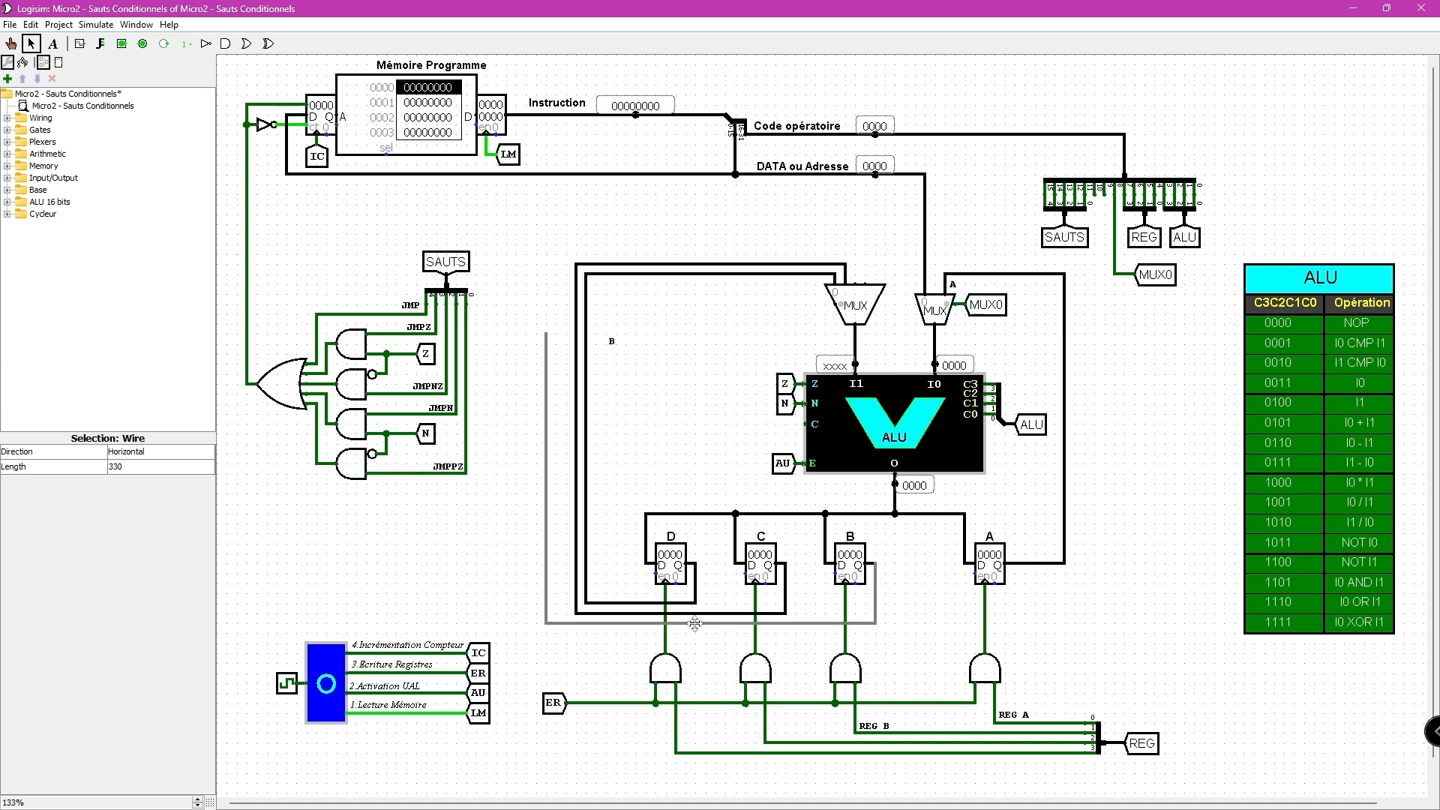
click(546, 424)
drag(546, 435, 566, 435)
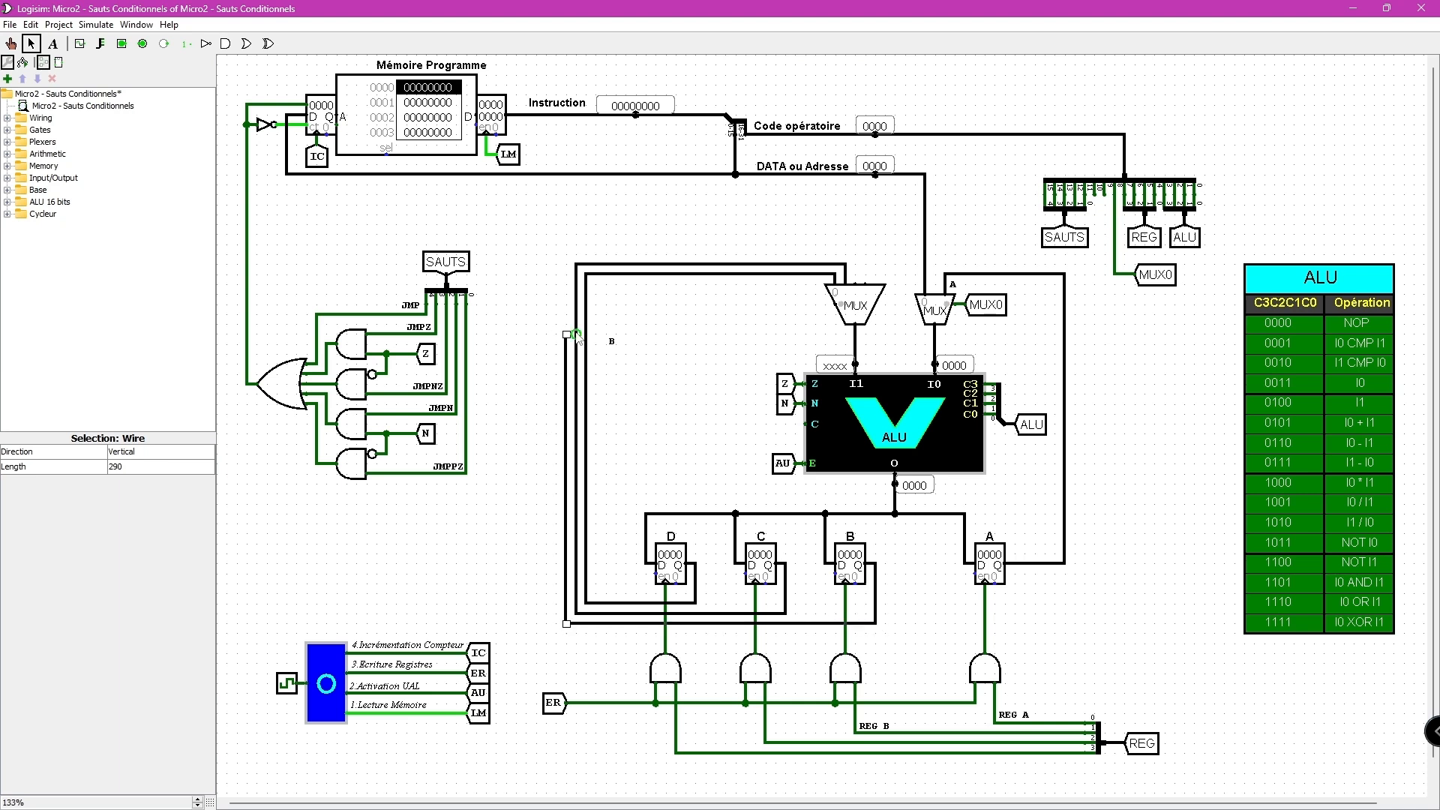
drag(566, 334, 861, 282)
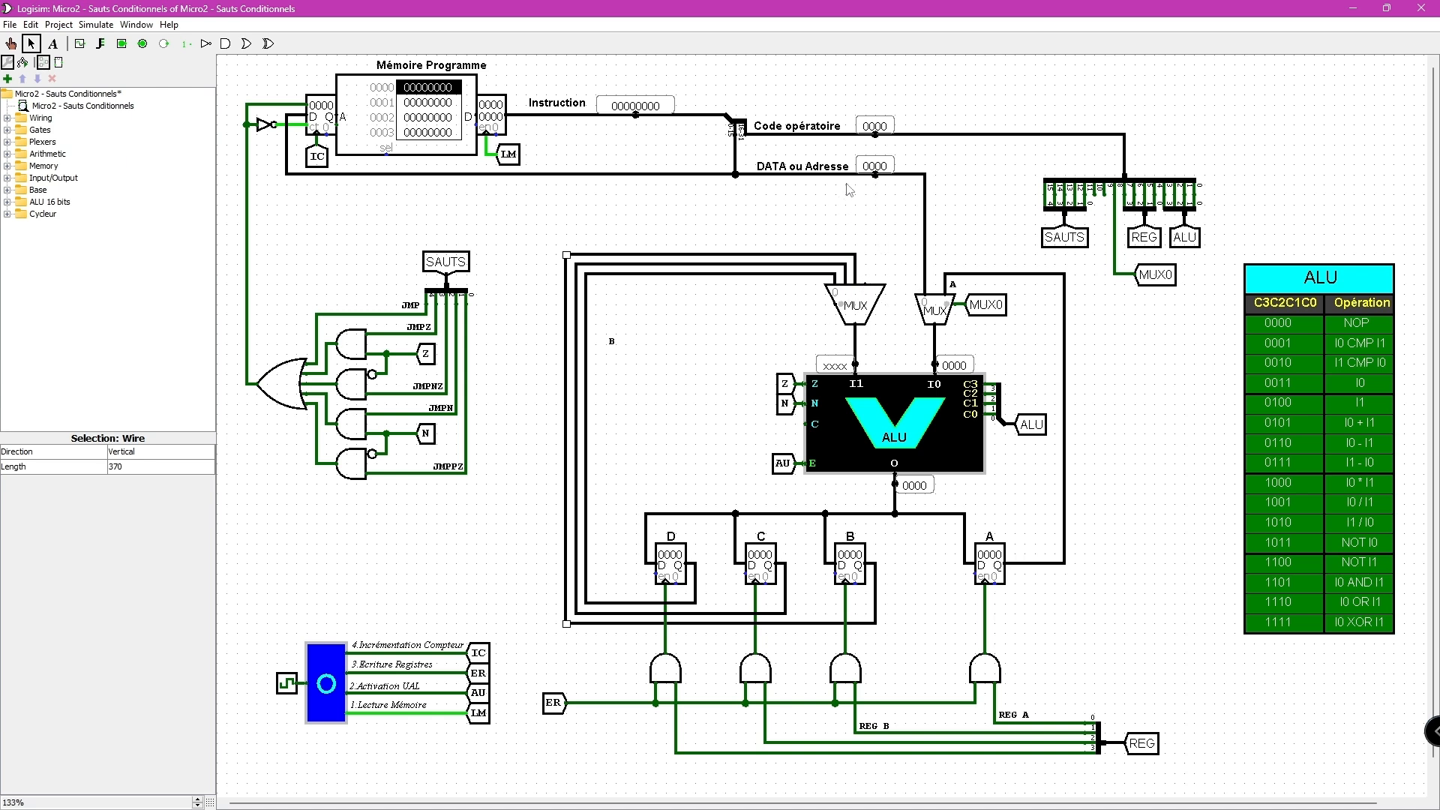
Wire the DATA ou Adresse bus to the new multiplexer's fourth input and shift the bus probe slightly right
drag(864, 179, 868, 285)
drag(888, 159, 903, 163)
click(964, 167)
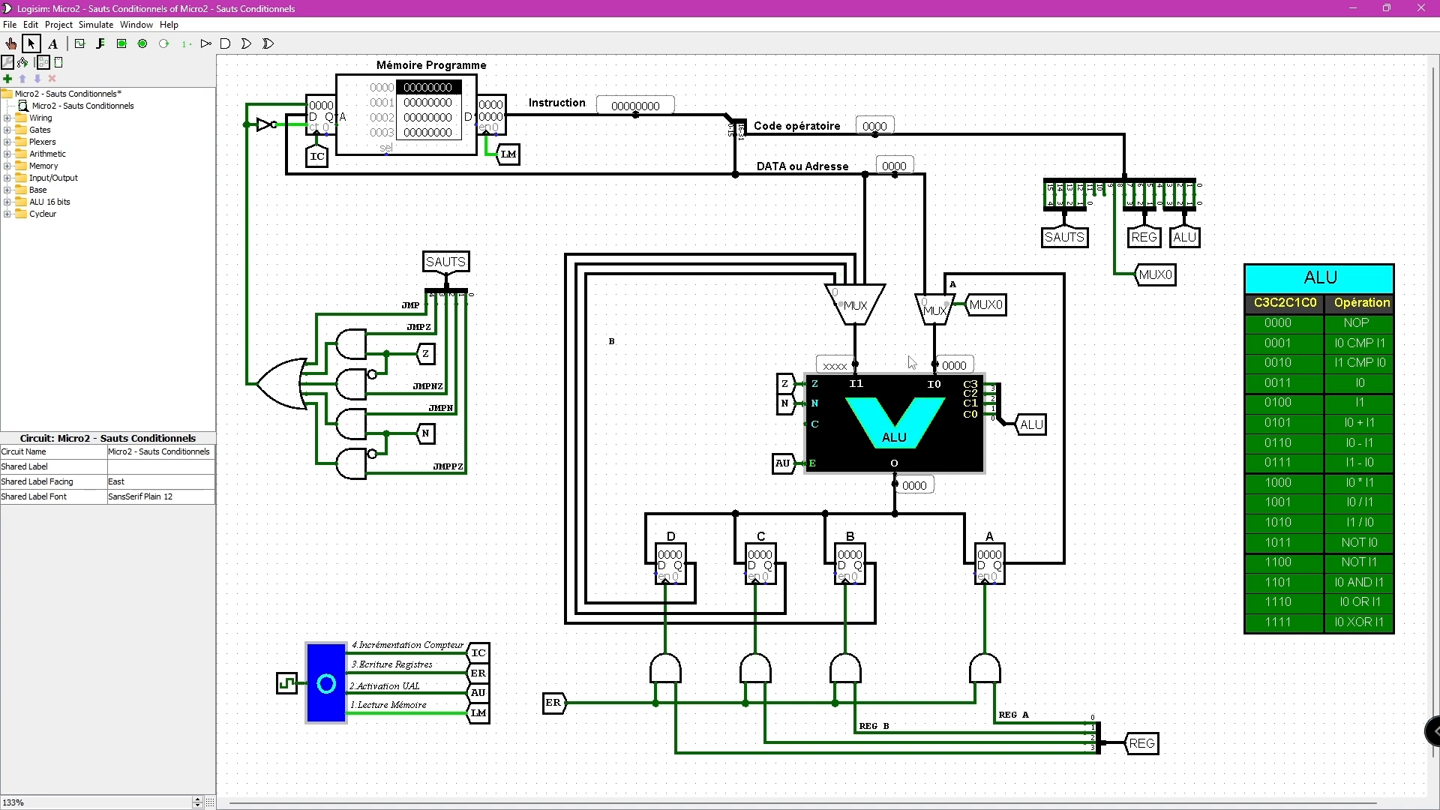
Move the four-input multiplexer slightly down toward the ALU, keeping its wires connected
click(869, 306)
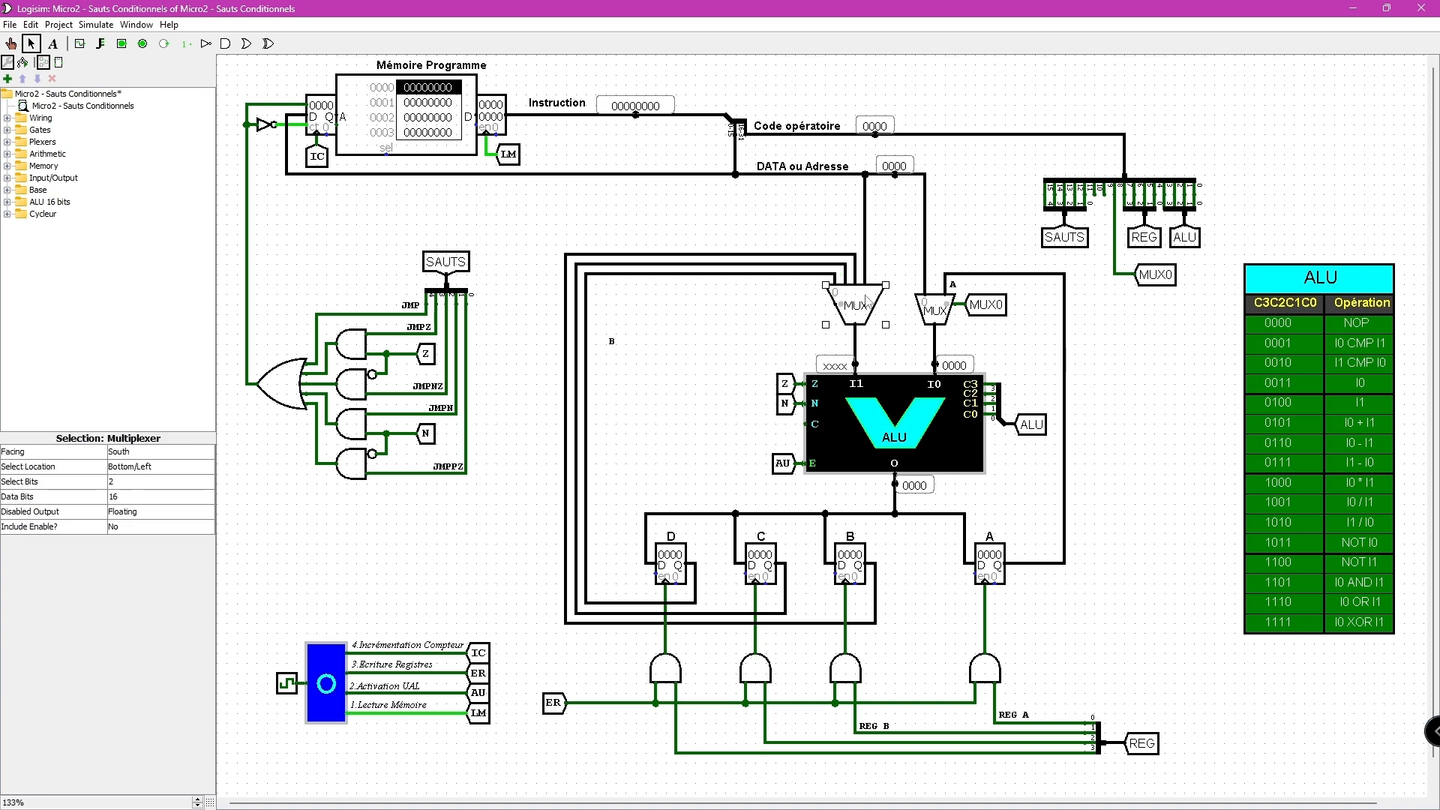
drag(866, 300, 868, 310)
click(1162, 356)
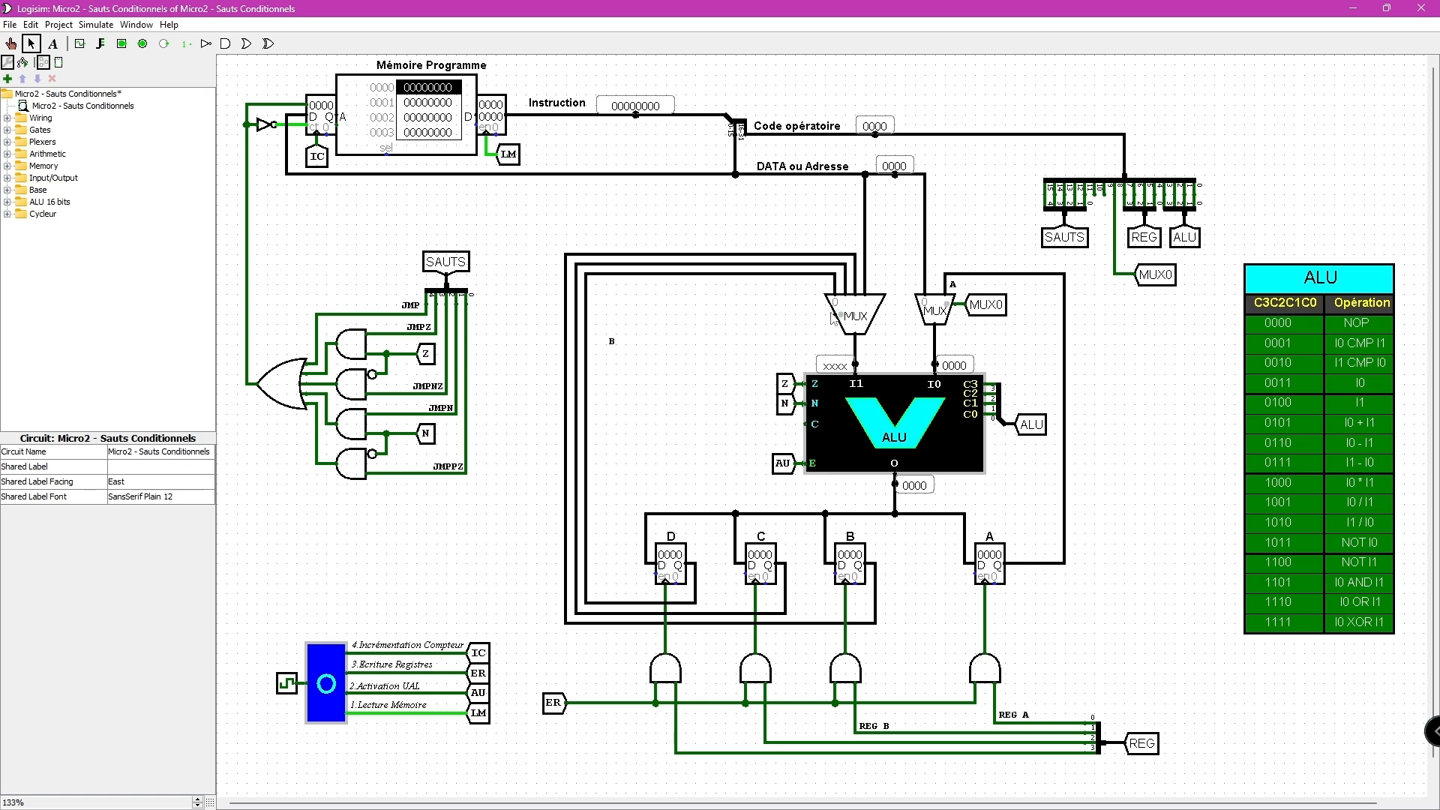
Draw a short wire from the four-input multiplexer's select input and place a copy of the MUX0 tunnel near it
drag(829, 314, 805, 315)
click(999, 308)
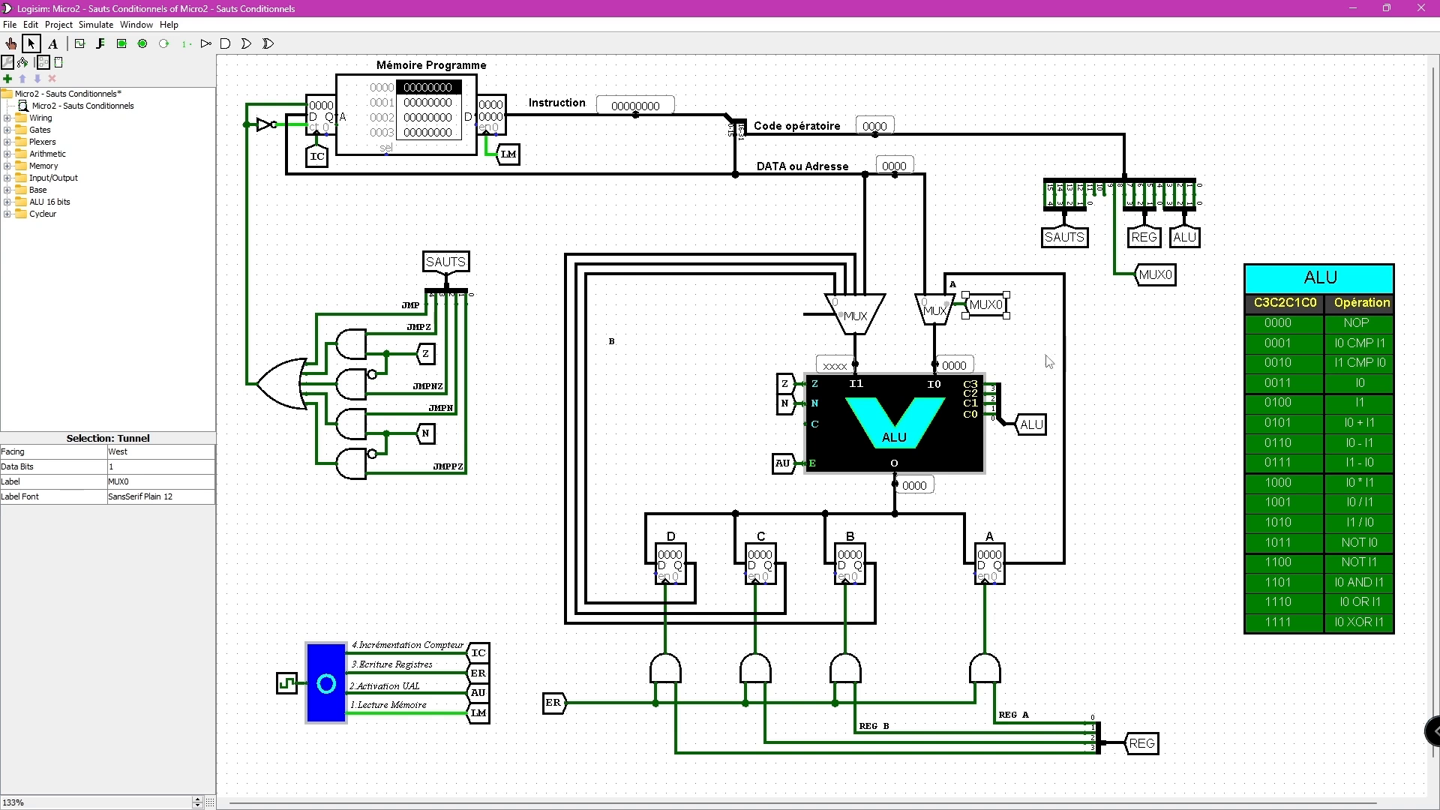
drag(1005, 313, 747, 331)
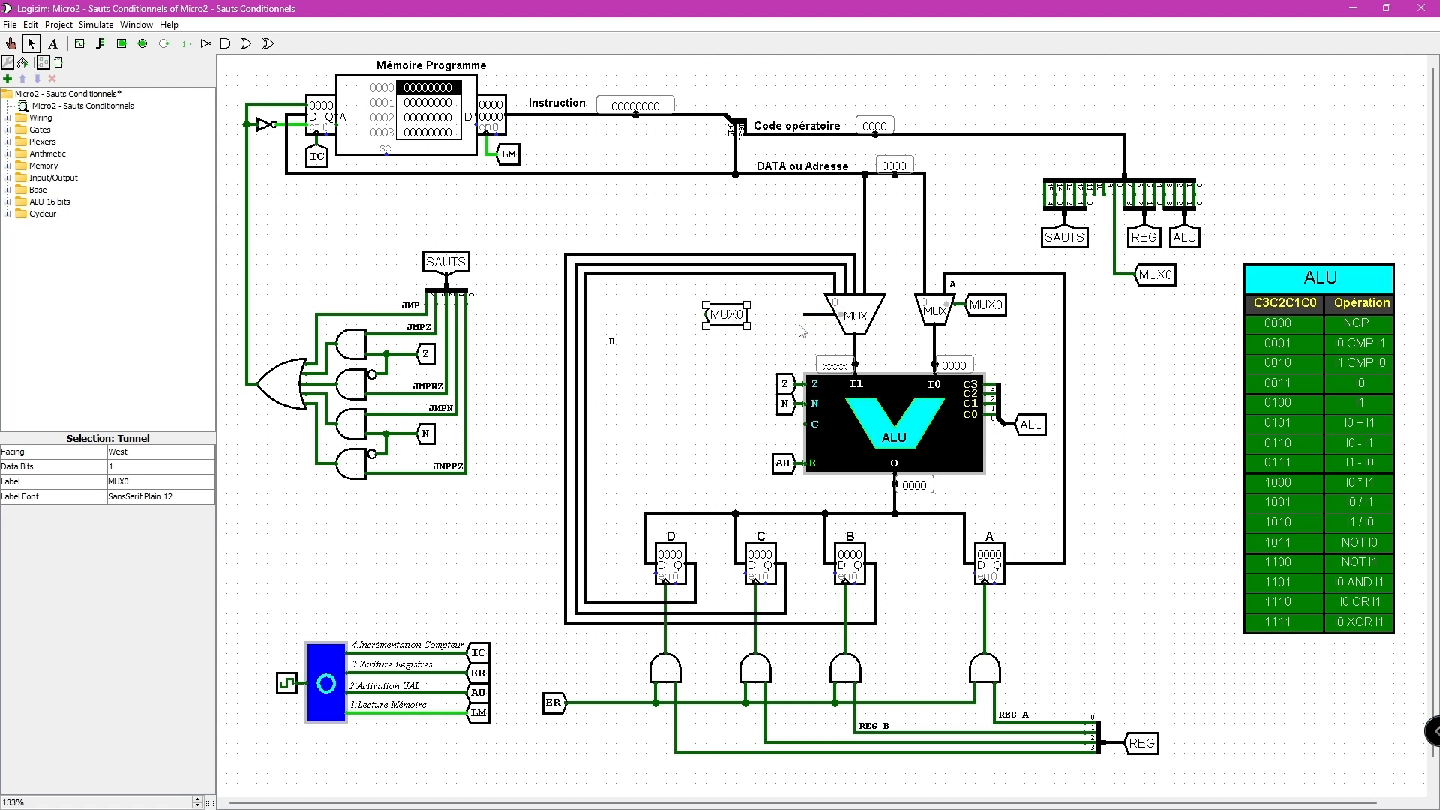
Label the copied tunnel MUX1, set it to 2 data bits facing East, and attach it to the select wire
click(855, 321)
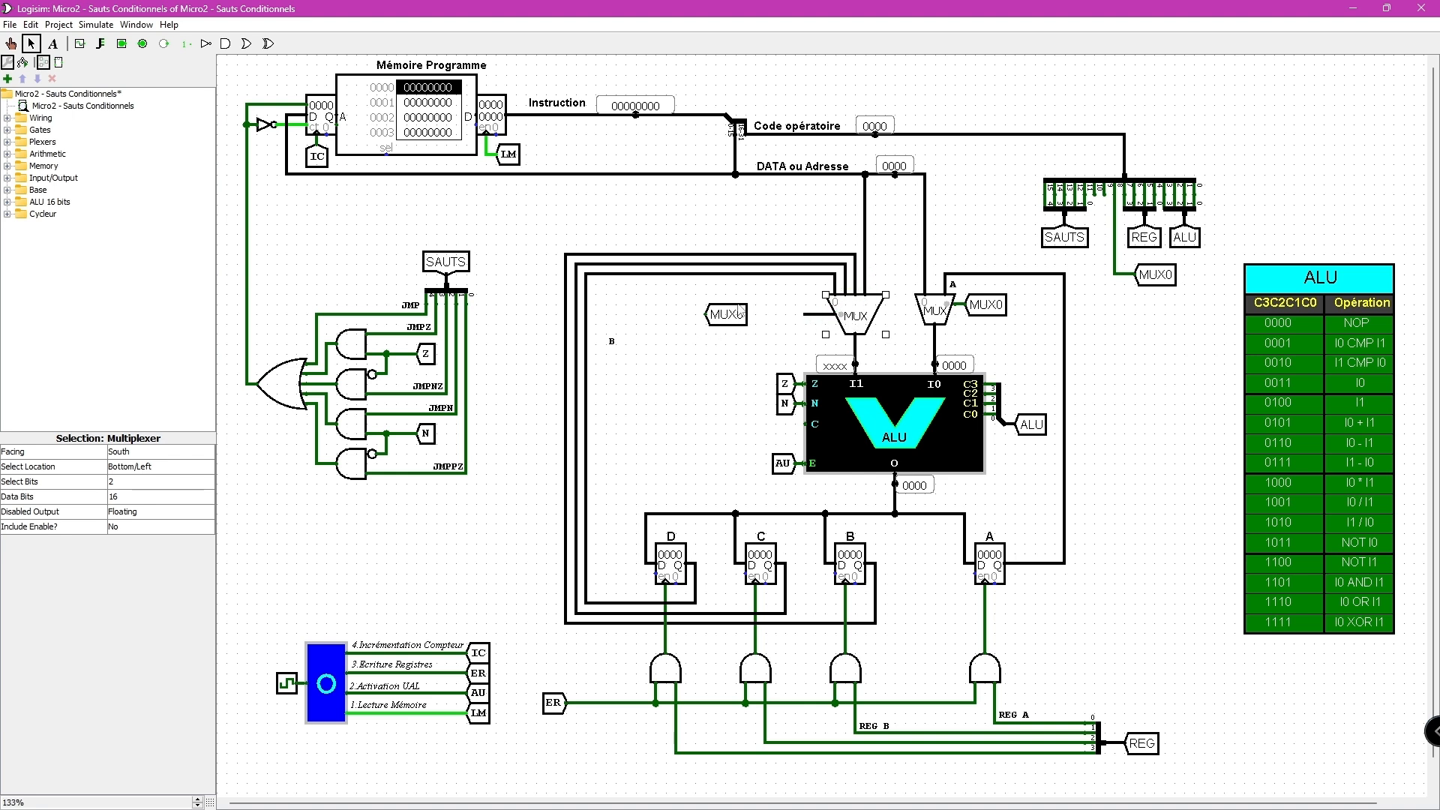
click(729, 319)
click(136, 467)
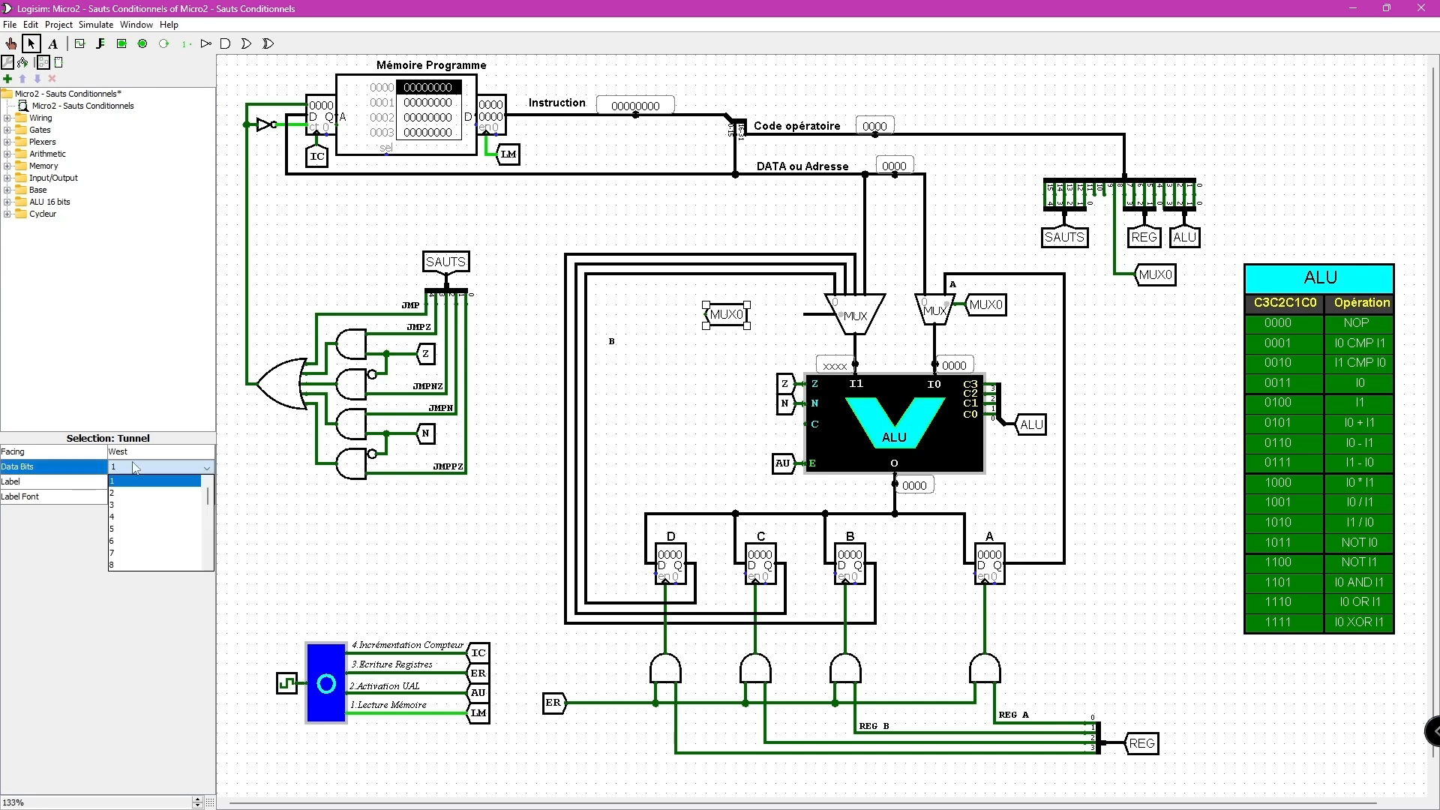
click(186, 433)
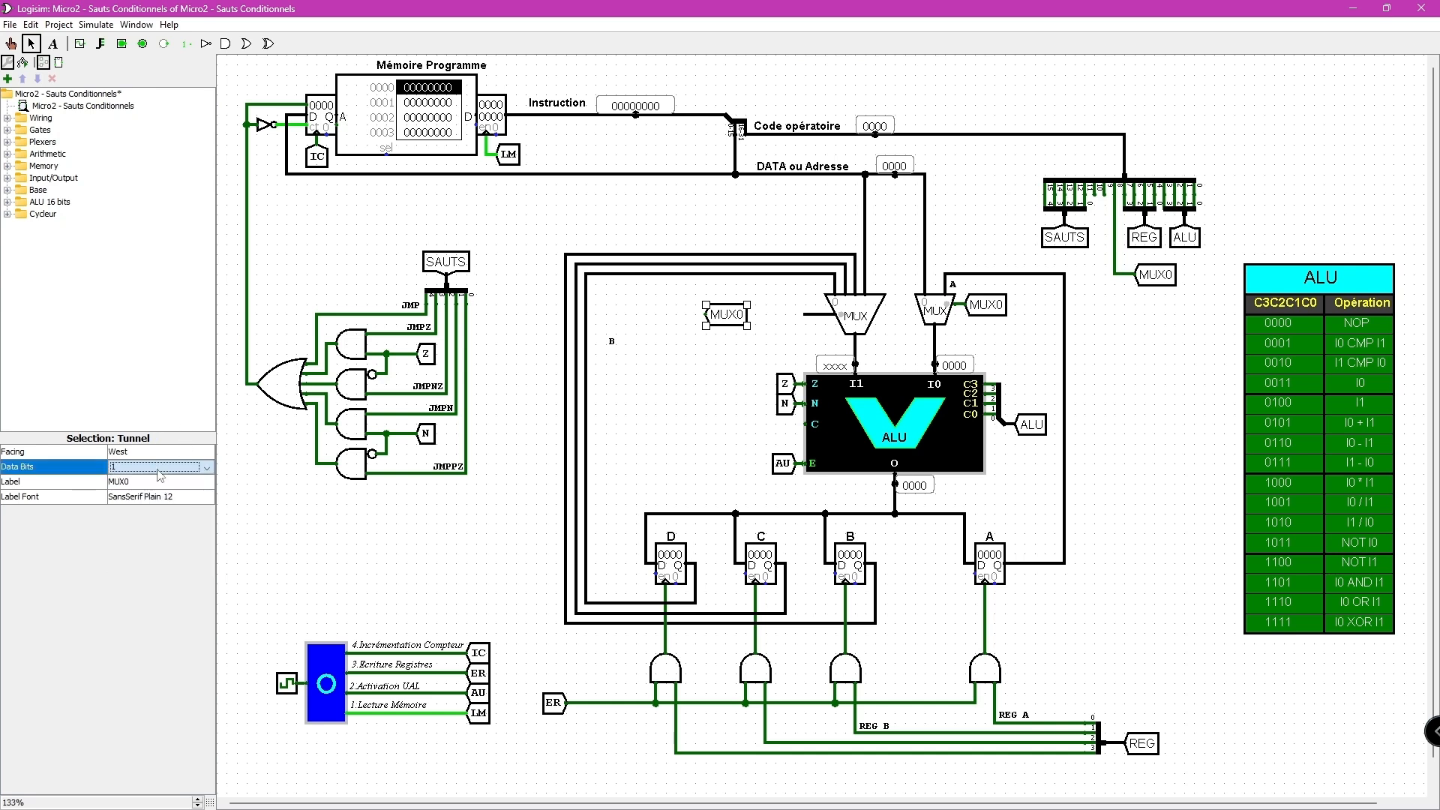
click(170, 482)
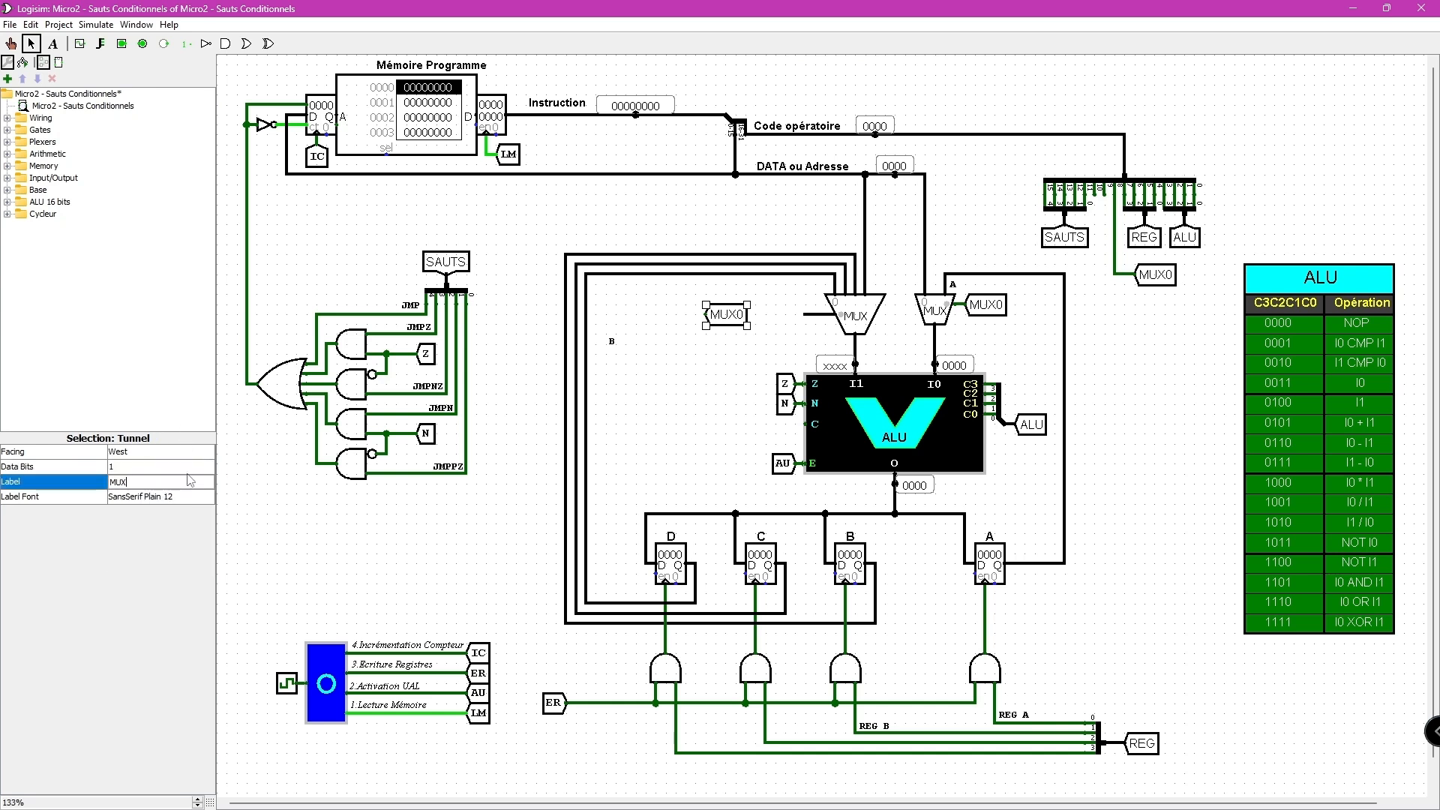
click(142, 468)
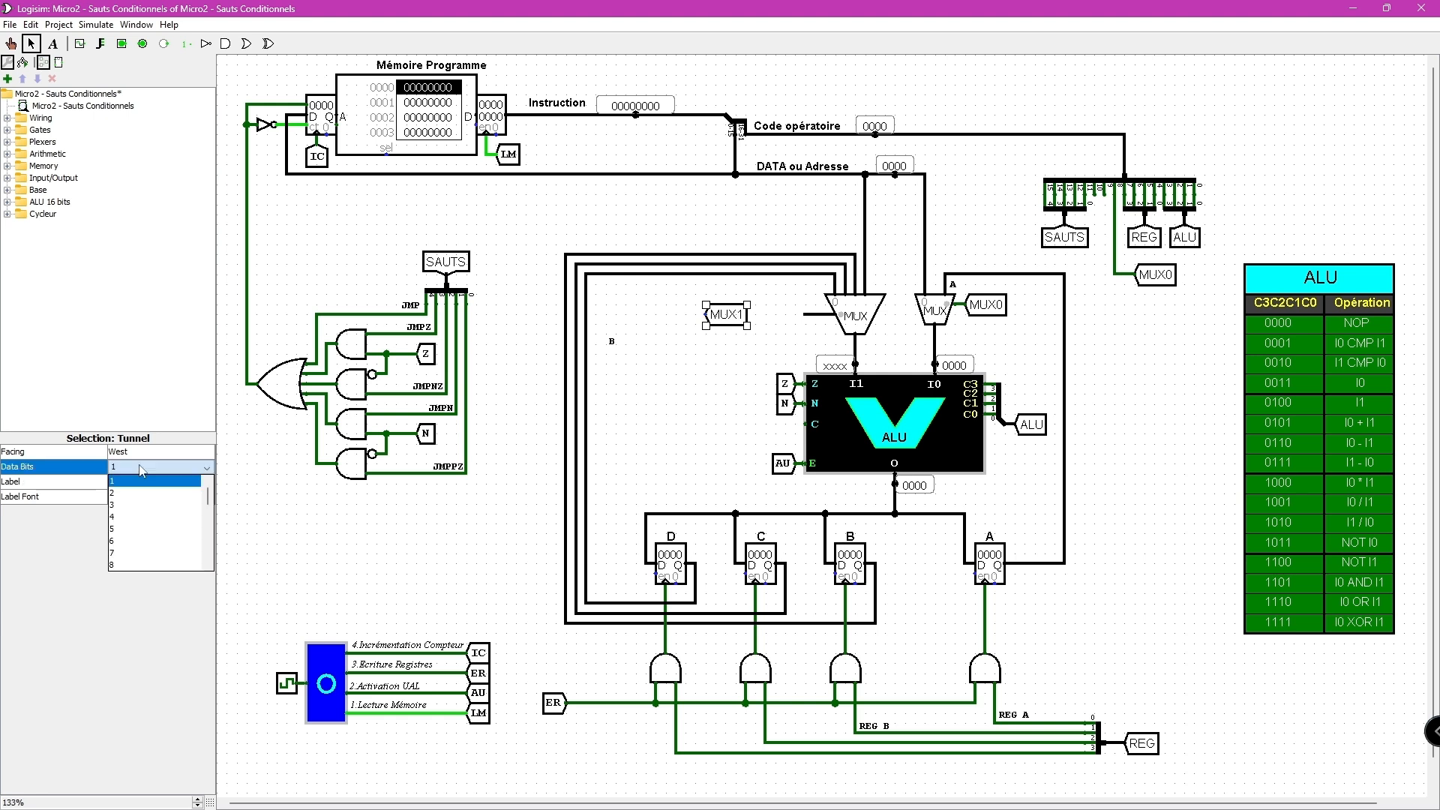
click(122, 494)
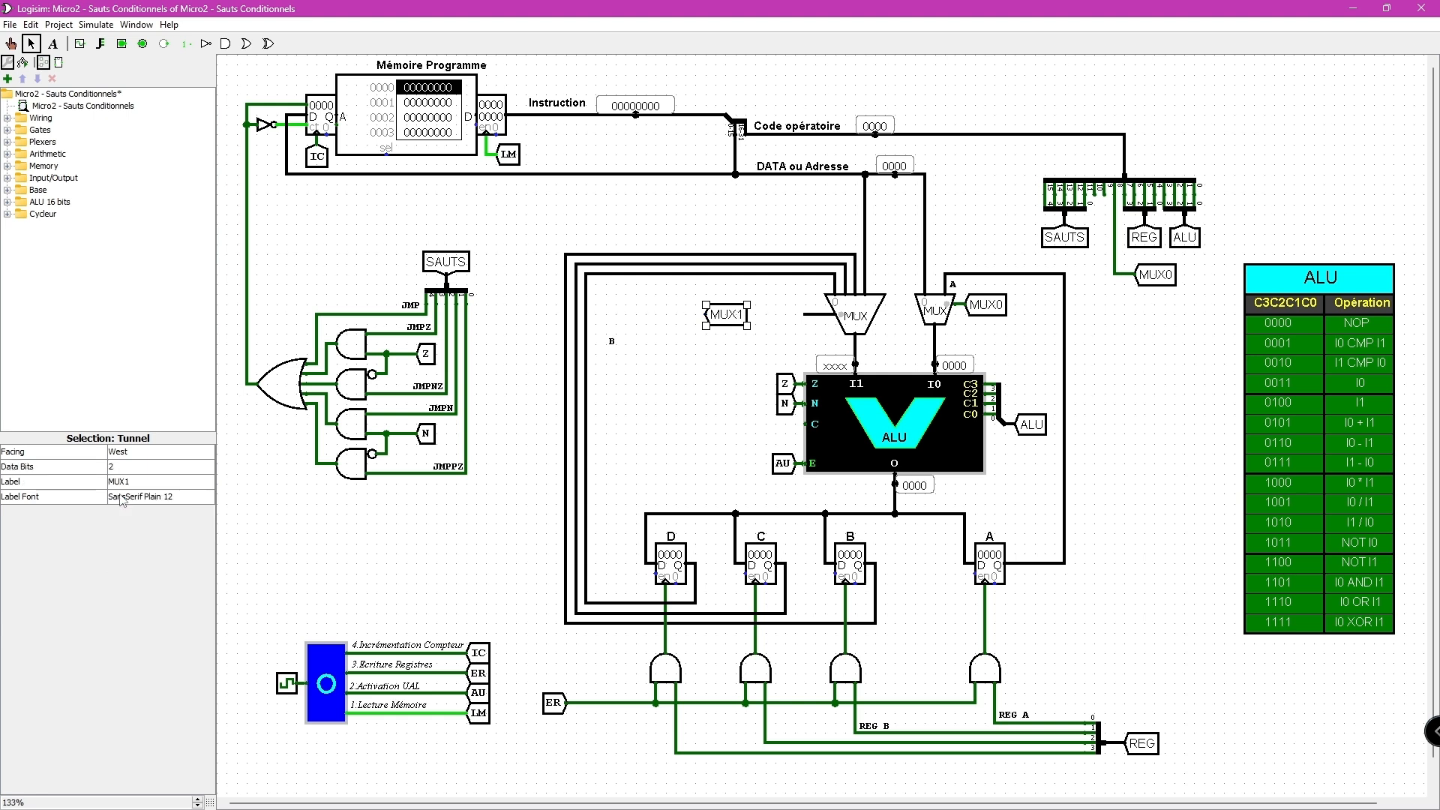
click(142, 457)
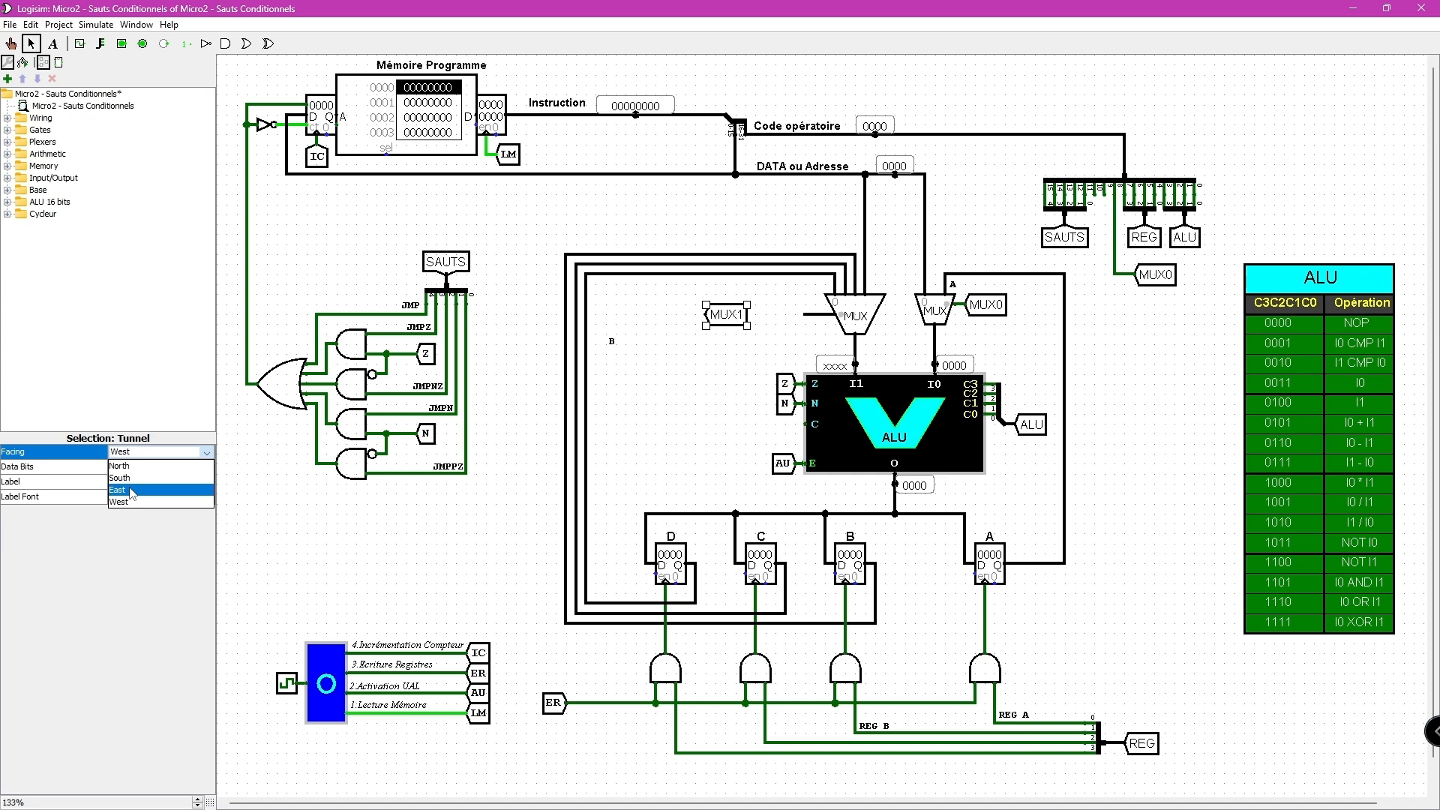
click(131, 484)
drag(688, 323, 793, 315)
click(745, 339)
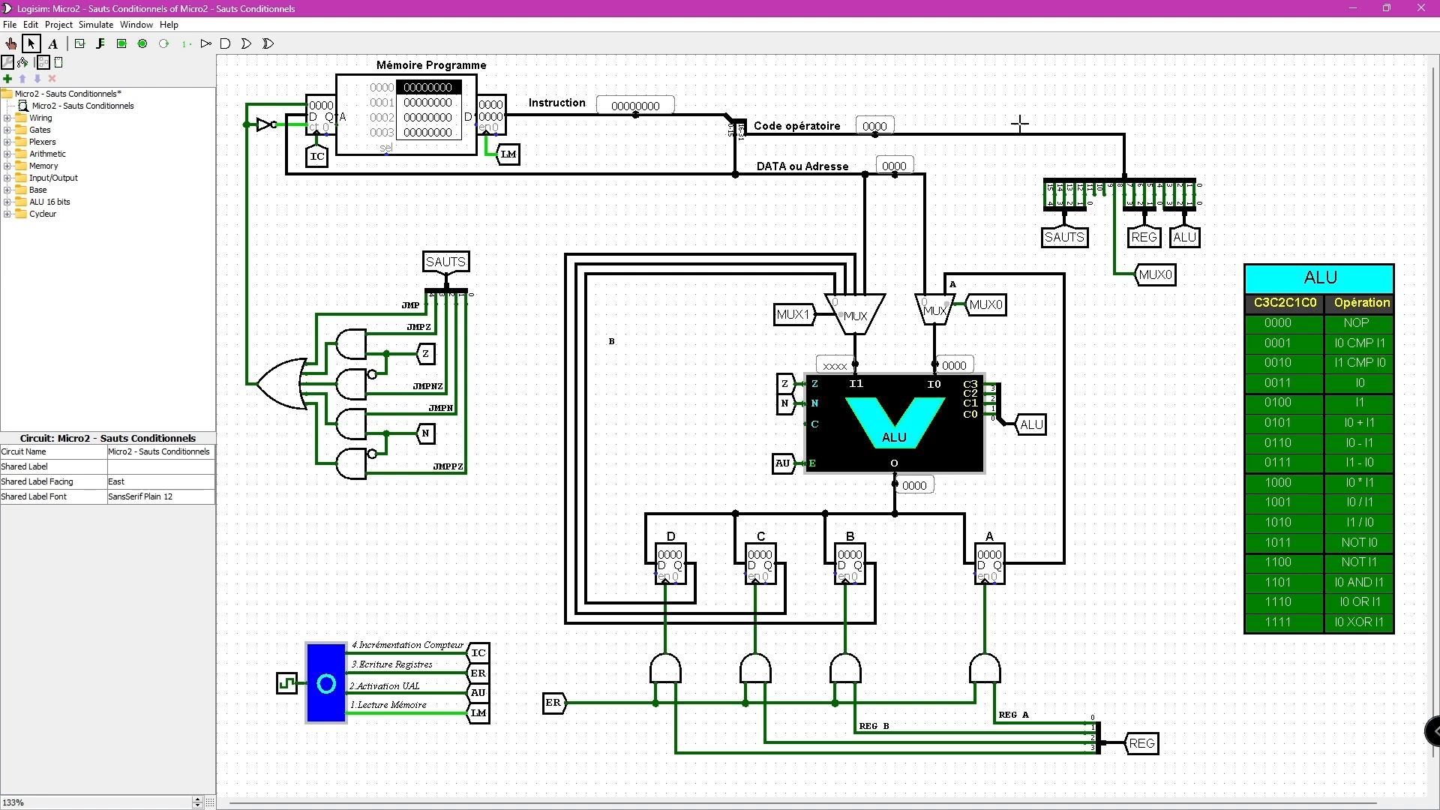
Move the ALU operation table down and left, and shift the operation code splitter with its tunnels right above it
drag(1020, 123, 1237, 315)
click(1288, 303)
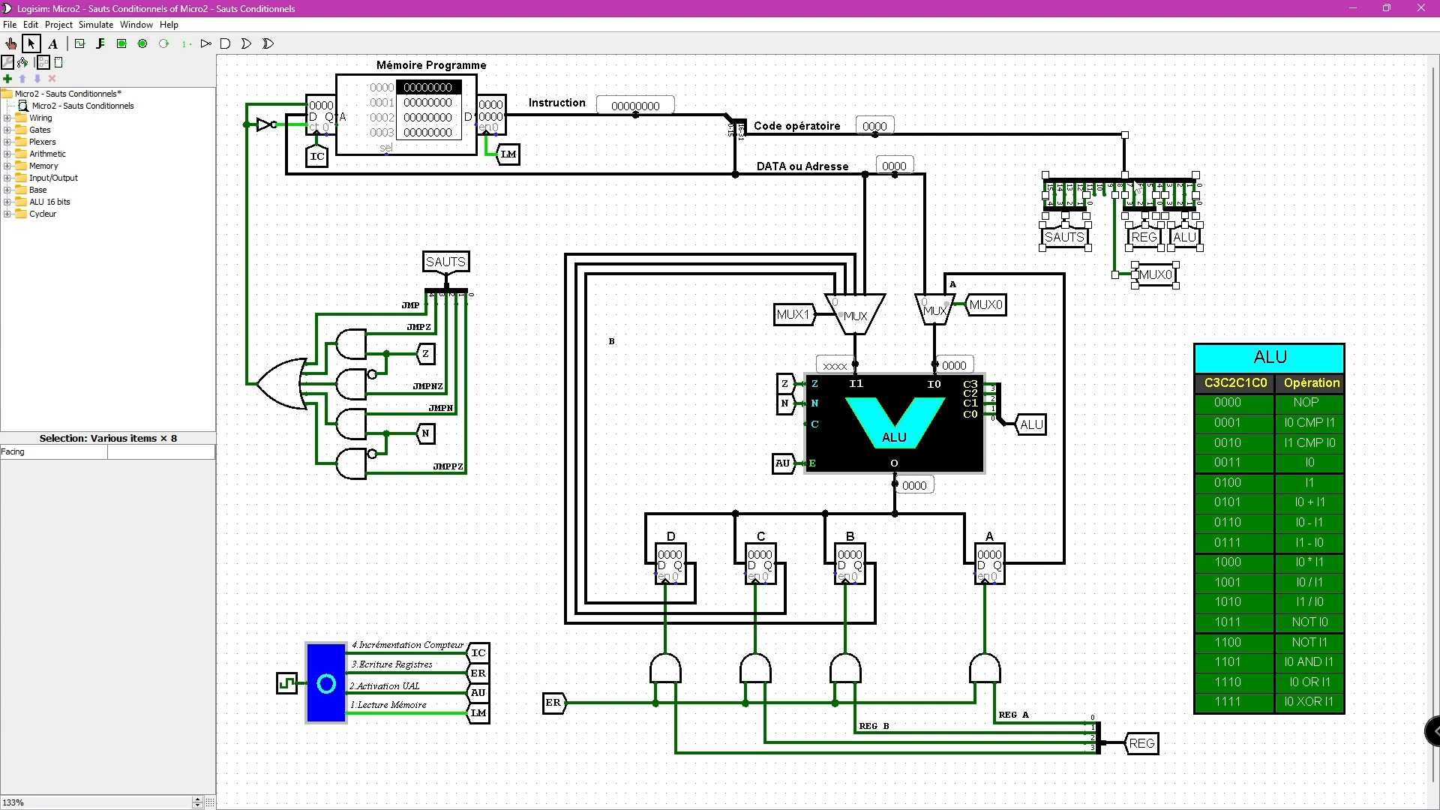
drag(1138, 190, 1259, 188)
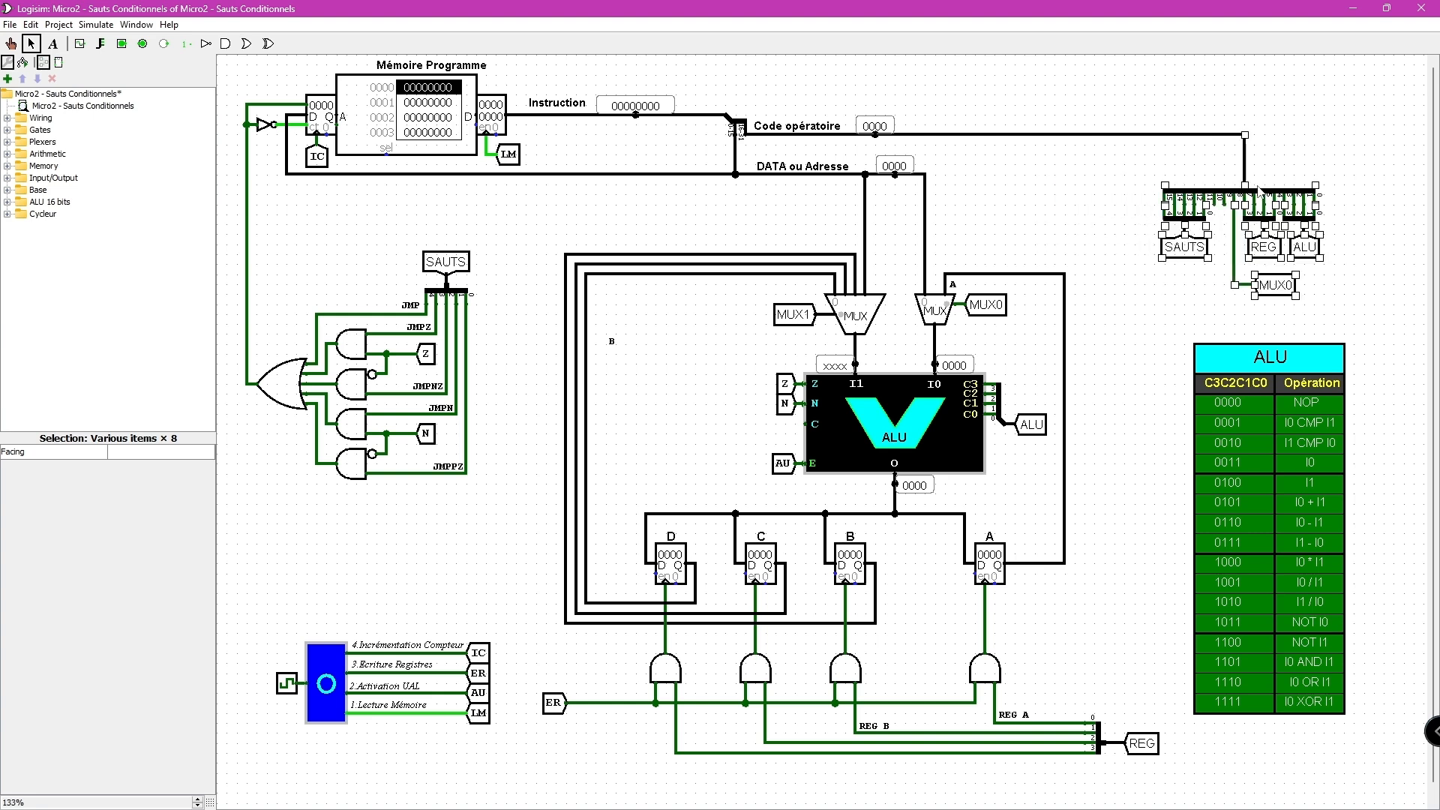
Move the operation code splitter together with its attached splitters and tunnels up, close beneath the Code opératoire wire
drag(1375, 168, 1125, 327)
drag(1287, 258, 1273, 209)
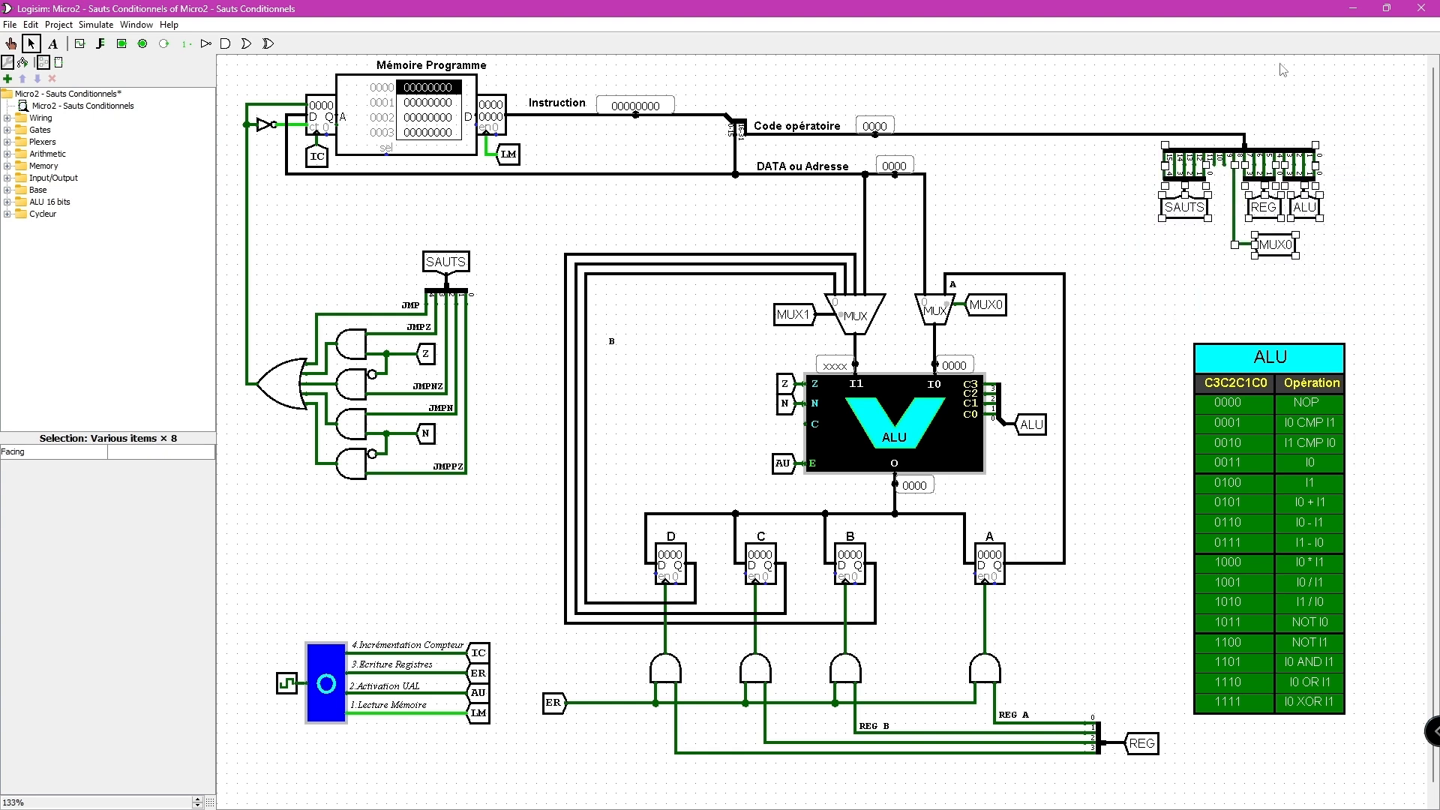
click(1274, 88)
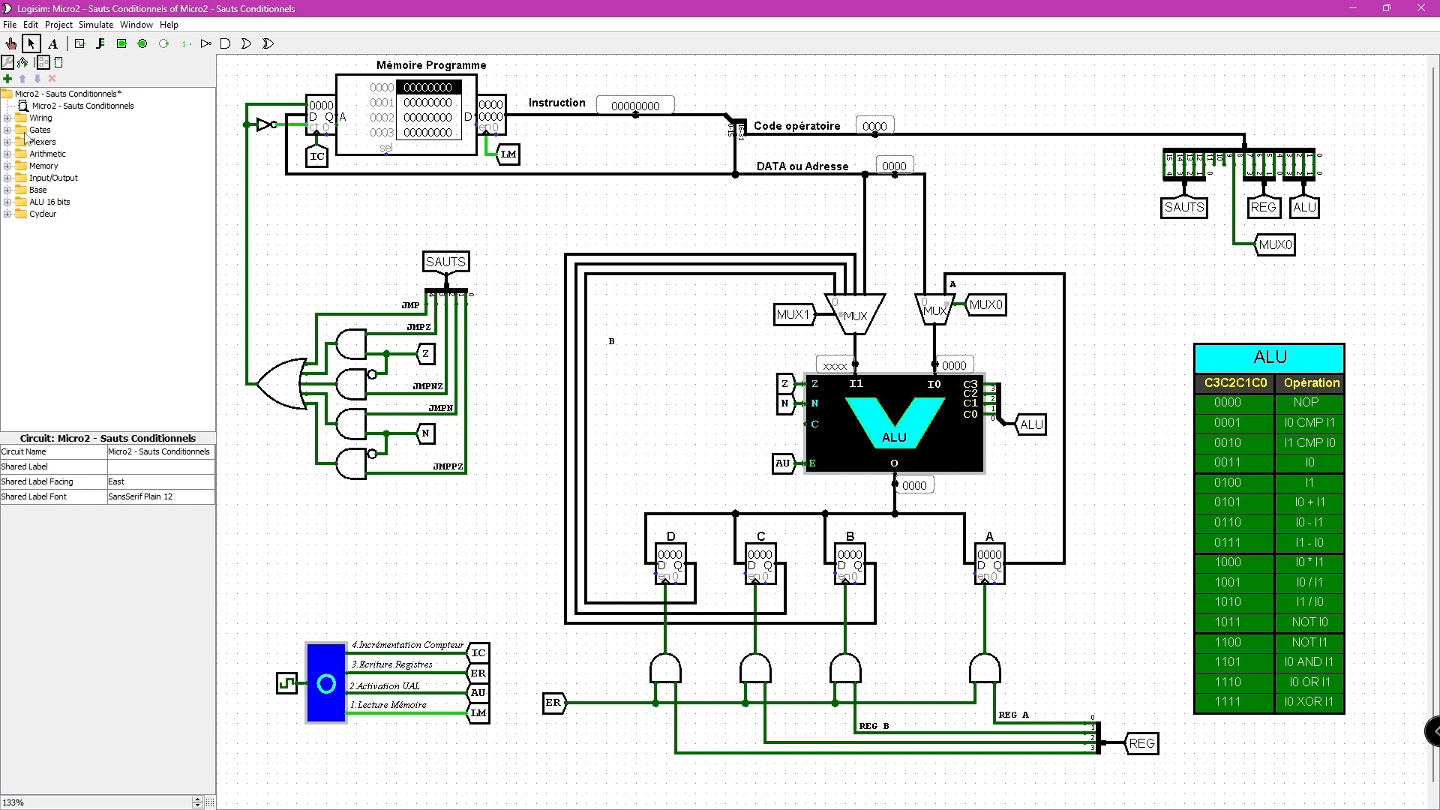
Add a two-output, North-facing Centered splitter on the operation code splitter's free outputs beside SAUTS, and wire it down and to the left
click(7, 118)
click(66, 134)
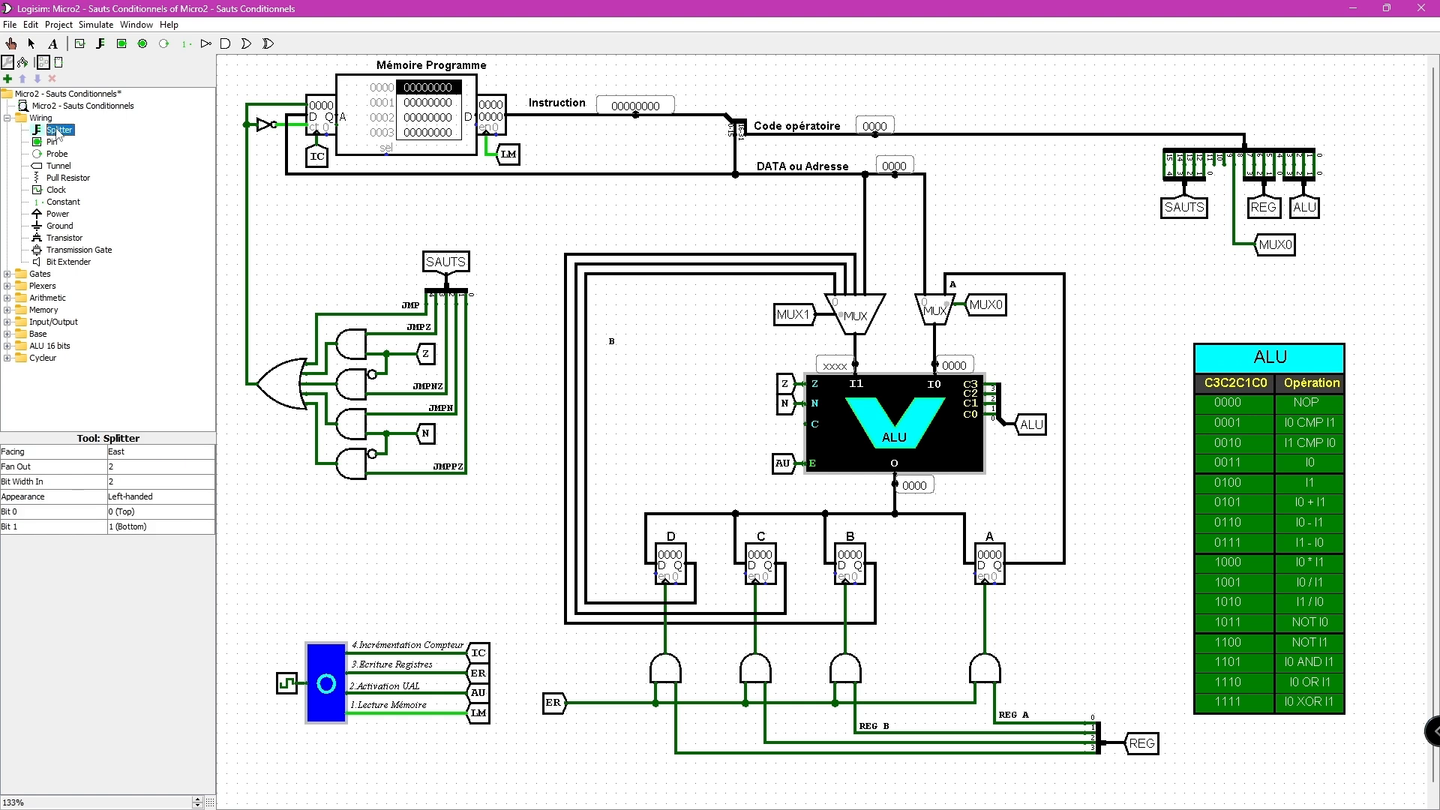
click(1148, 284)
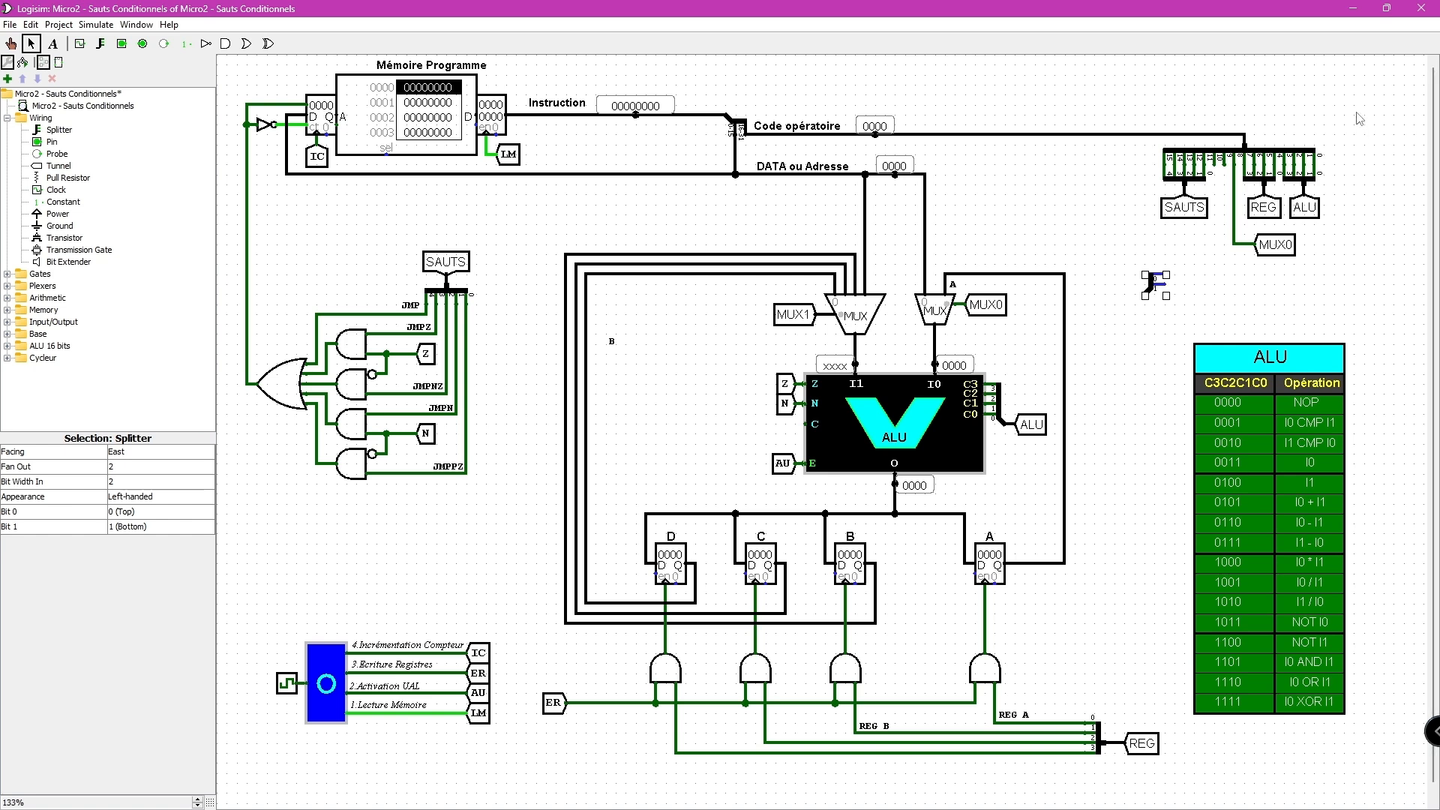
click(174, 454)
click(153, 469)
click(165, 498)
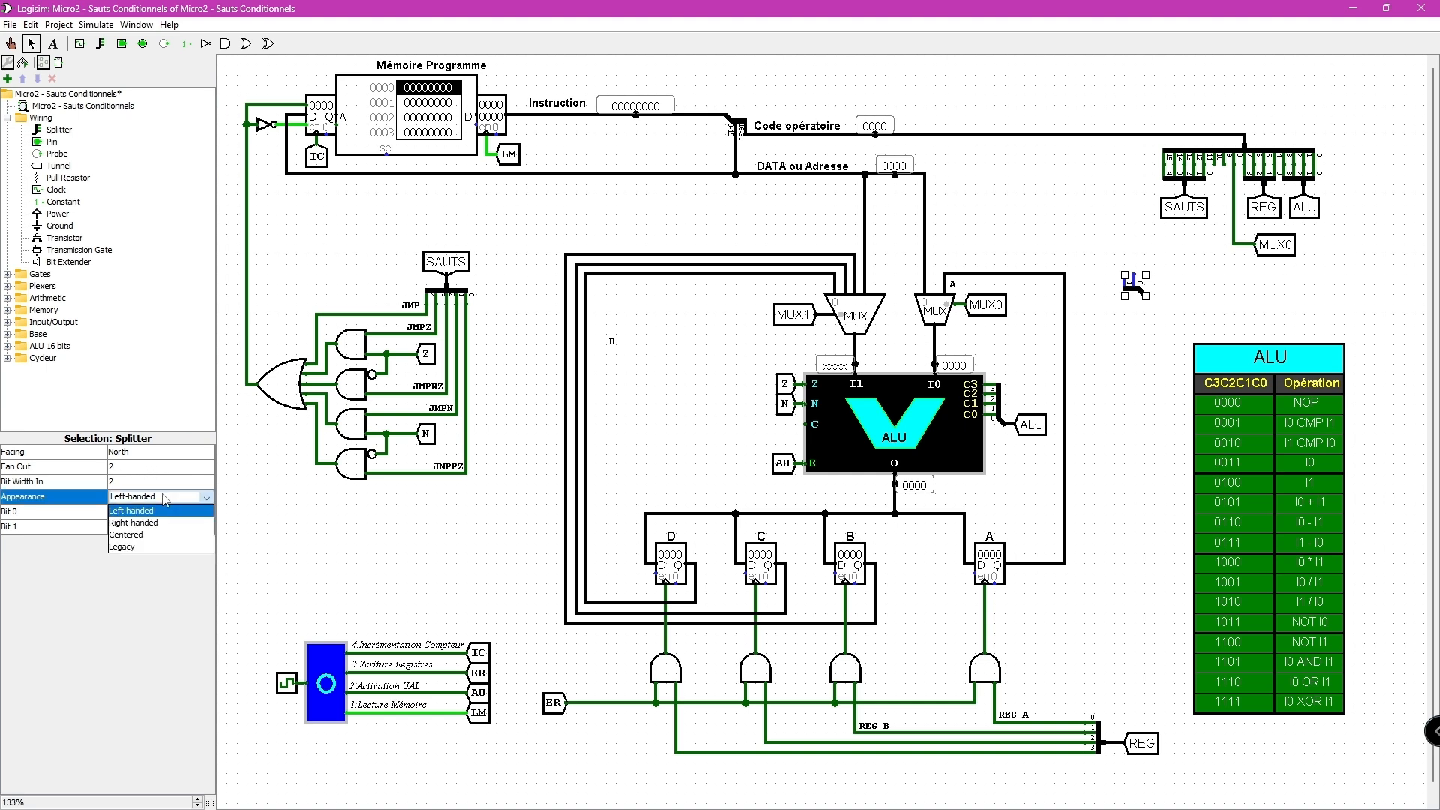
click(143, 535)
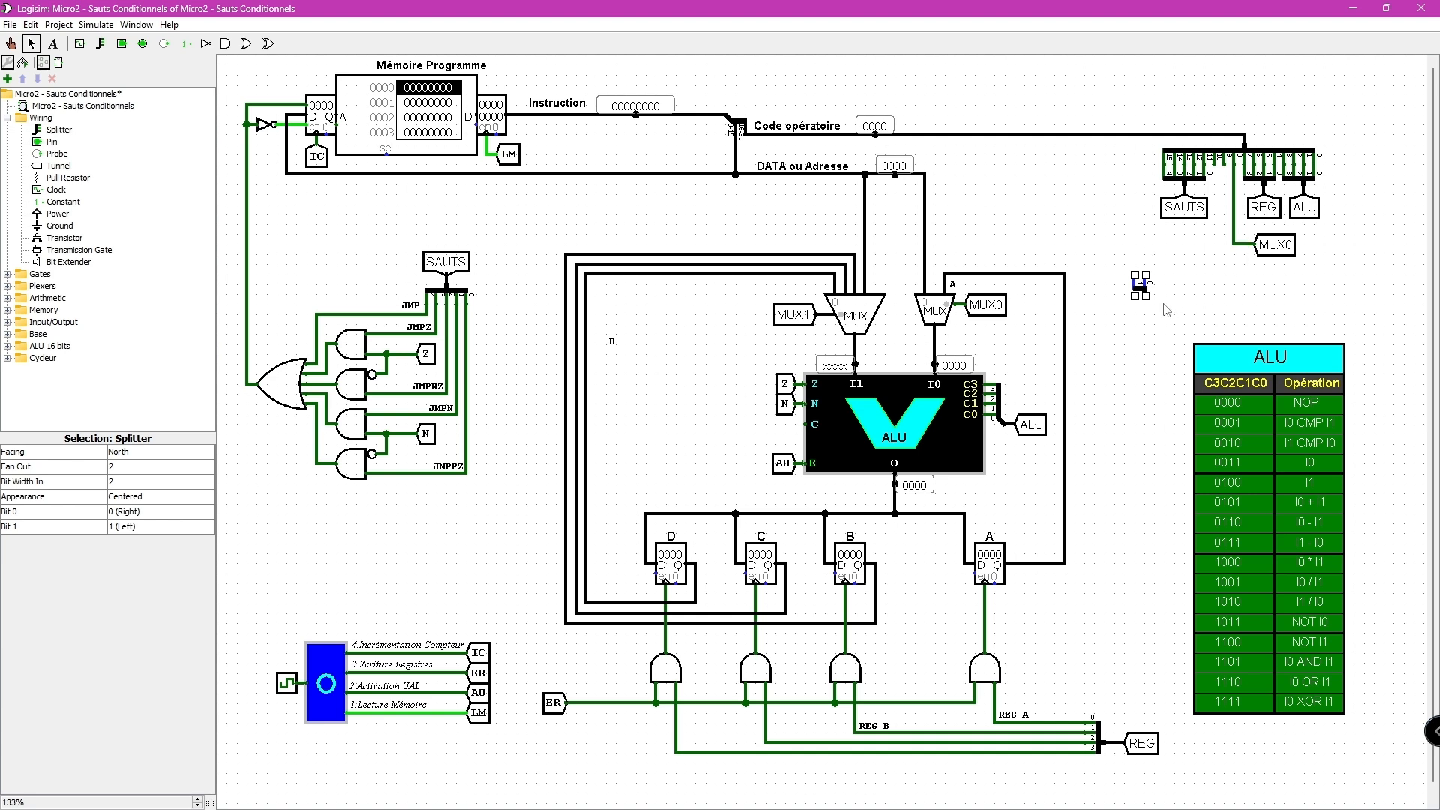
mouse_move(1141, 289)
mouse_down()
mouse_move(1220, 248)
mouse_move(1220, 182)
mouse_move(1225, 241)
mouse_move(1210, 245)
mouse_up()
click(1125, 325)
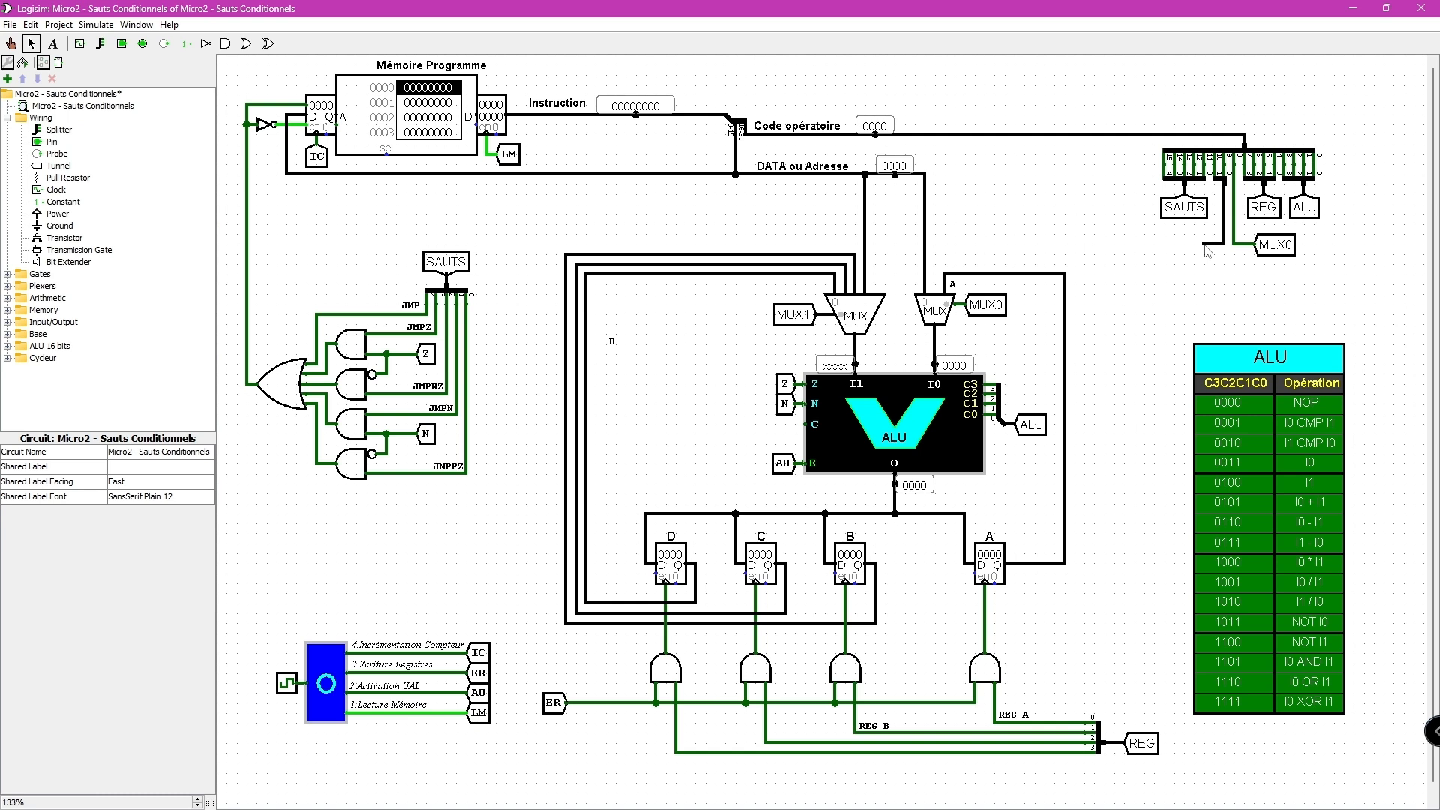
Duplicate the MUX1 tunnel and attach the copy to the end of the new splitter's wire below SAUTS
click(795, 318)
key(ctrl+d)
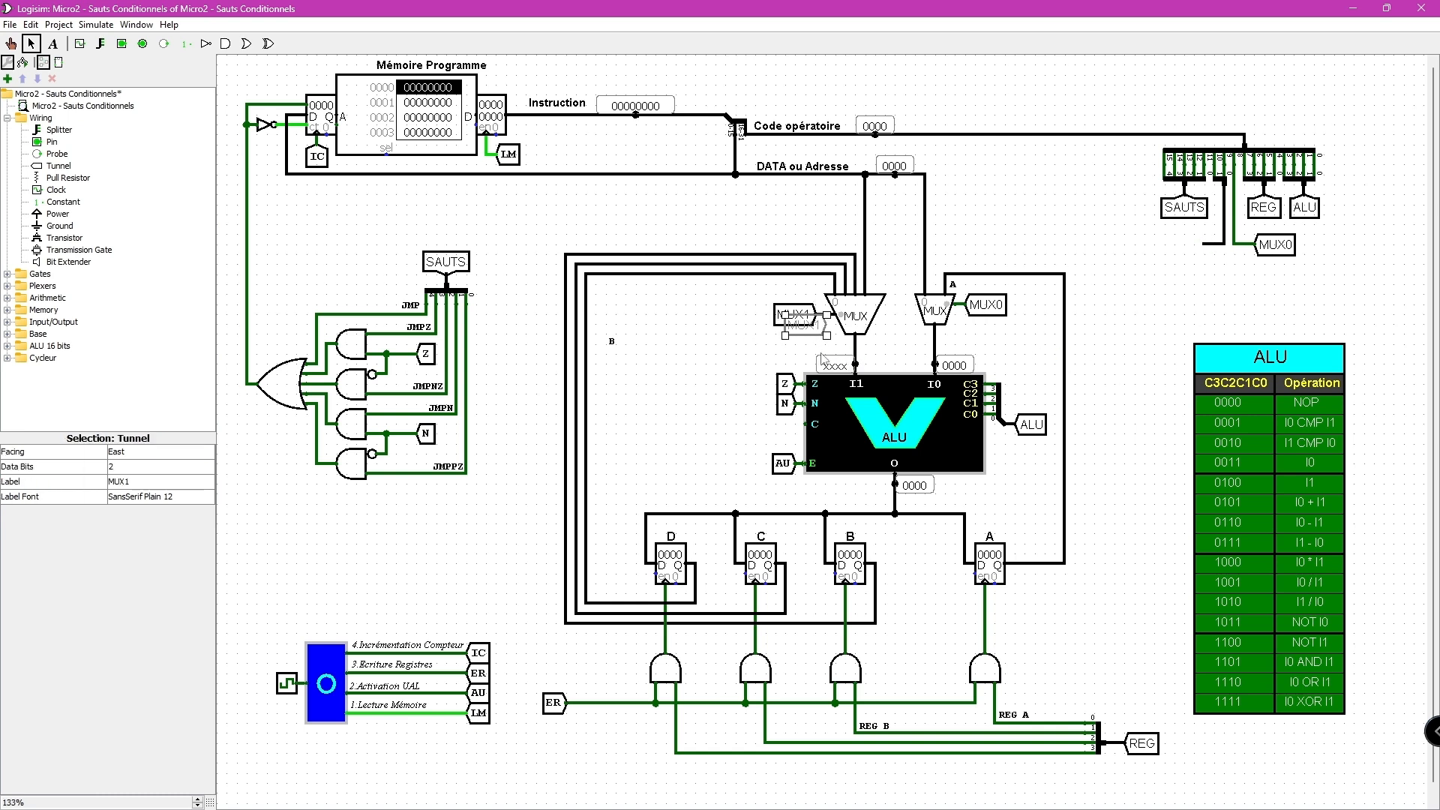
drag(811, 339, 1174, 250)
drag(1182, 249, 1180, 254)
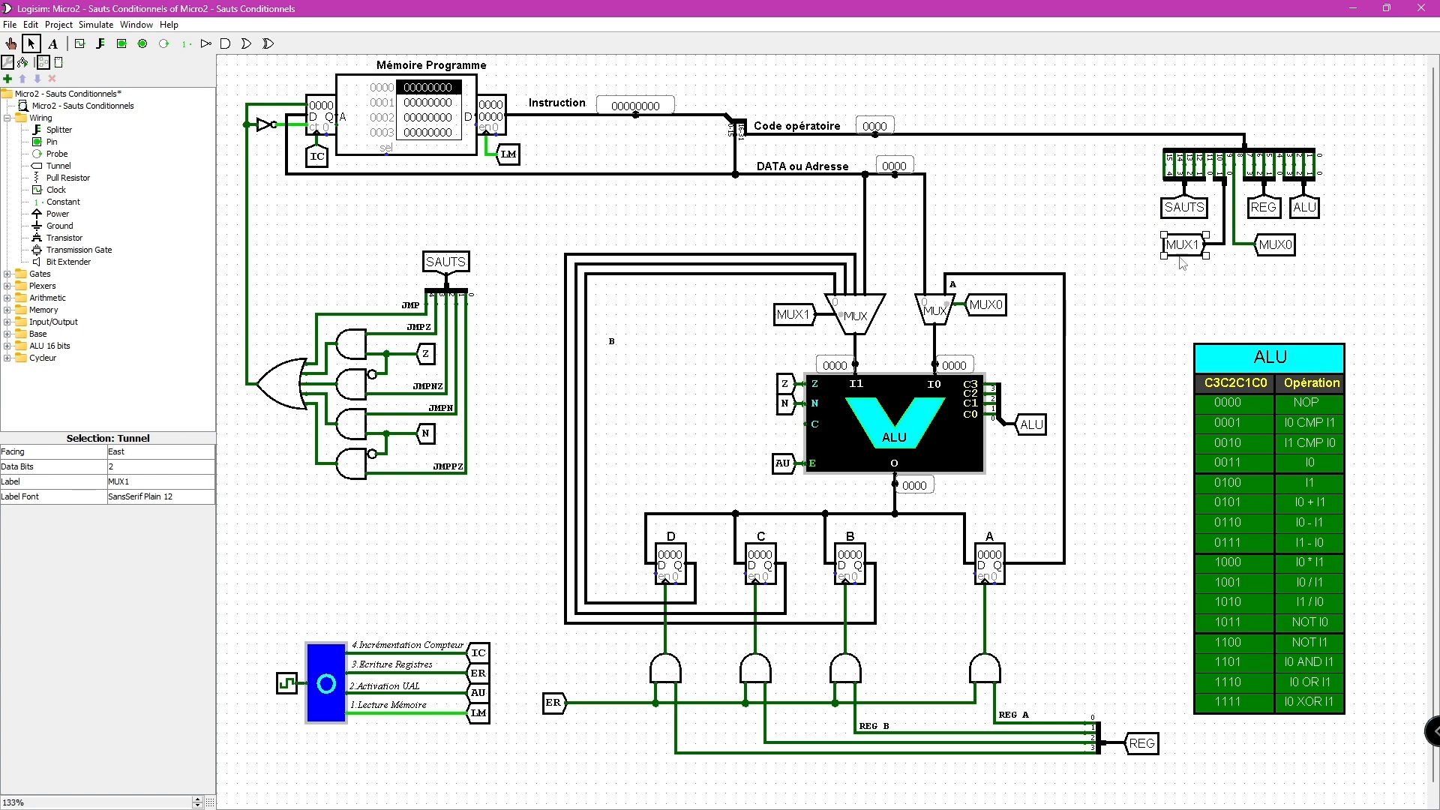
click(1172, 300)
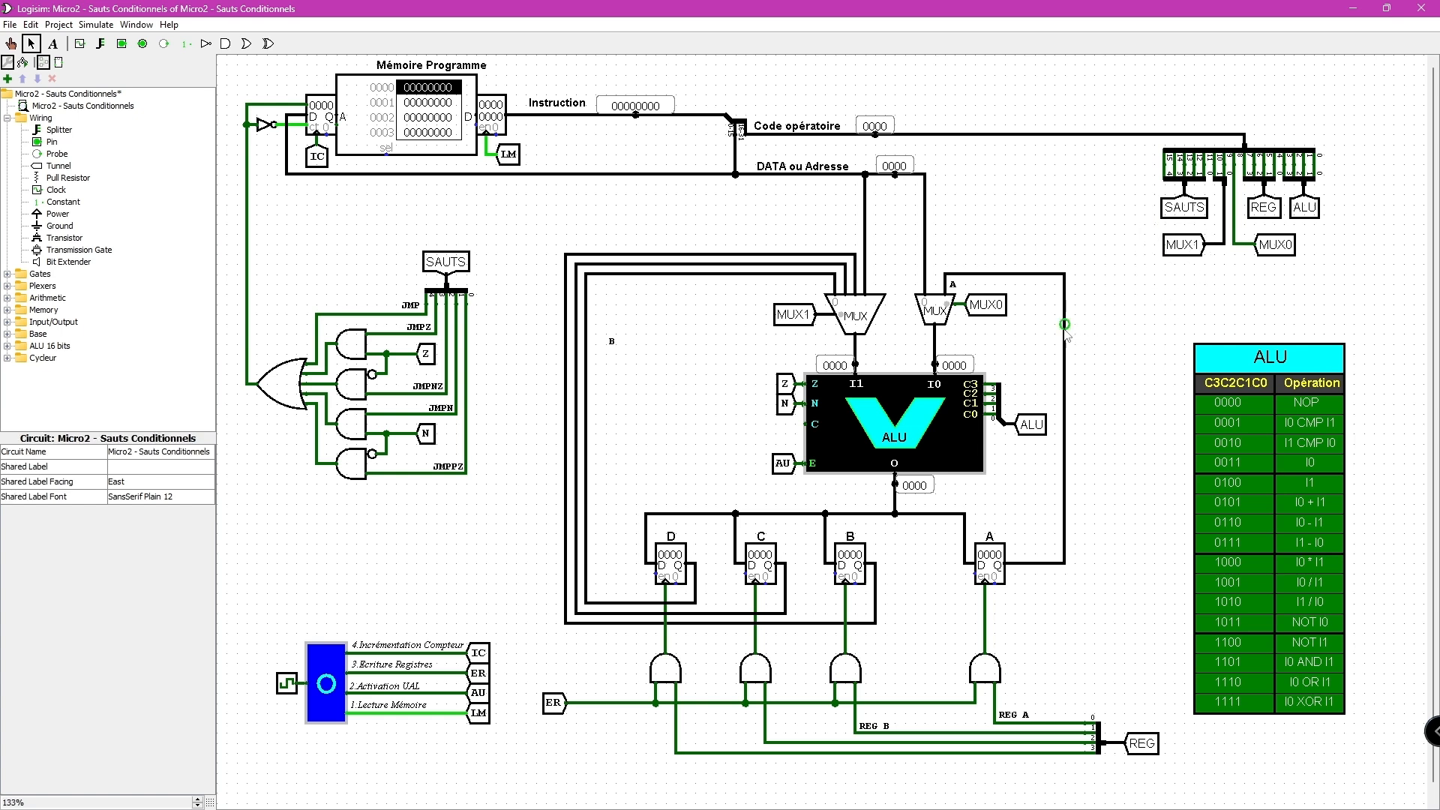
Move the ALU operation table up and left so it sits directly beneath the MUX1 and MUX0 tunnels
drag(1285, 355, 1259, 293)
click(1090, 235)
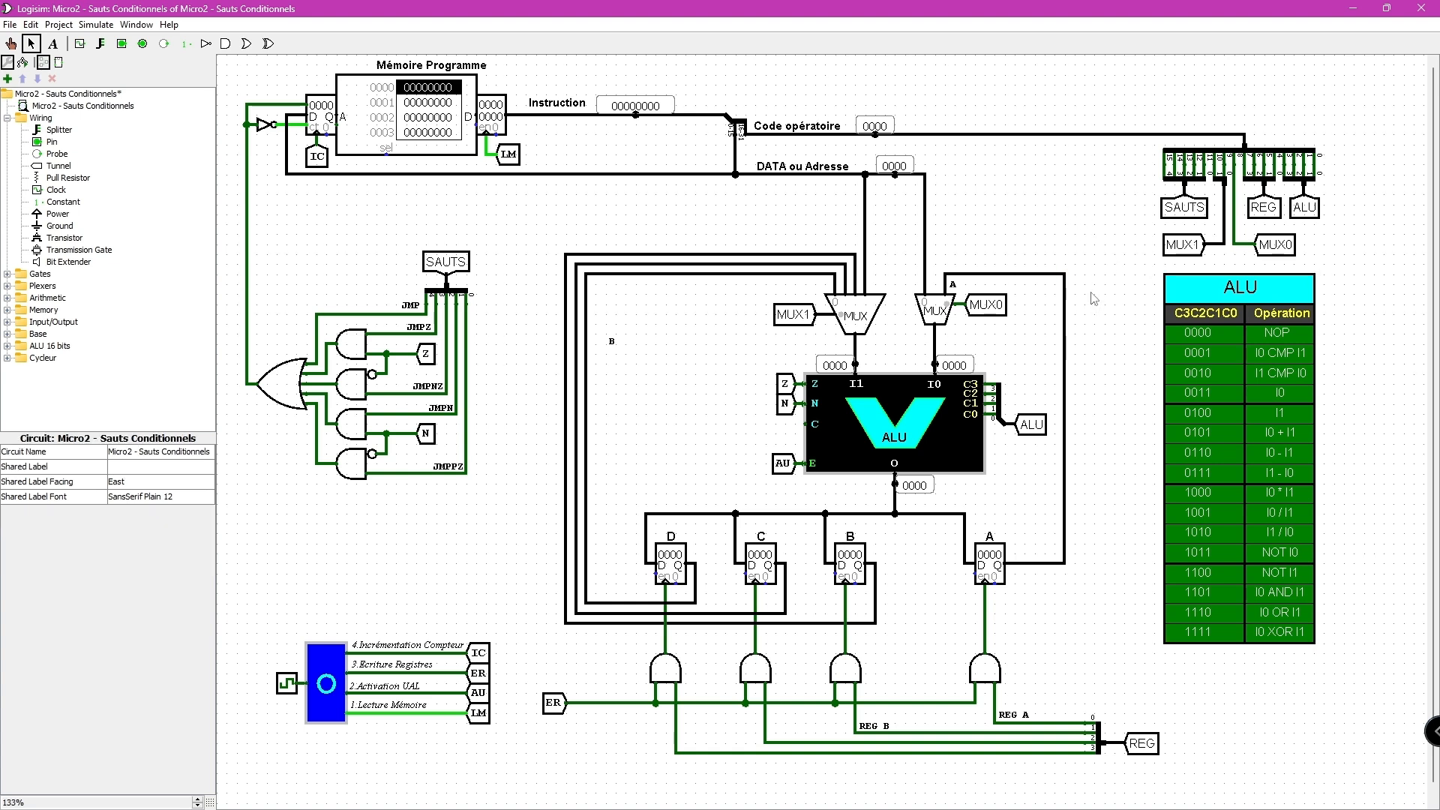
Move the loose B label next to register B's wire, just above the four-input multiplexer
click(612, 342)
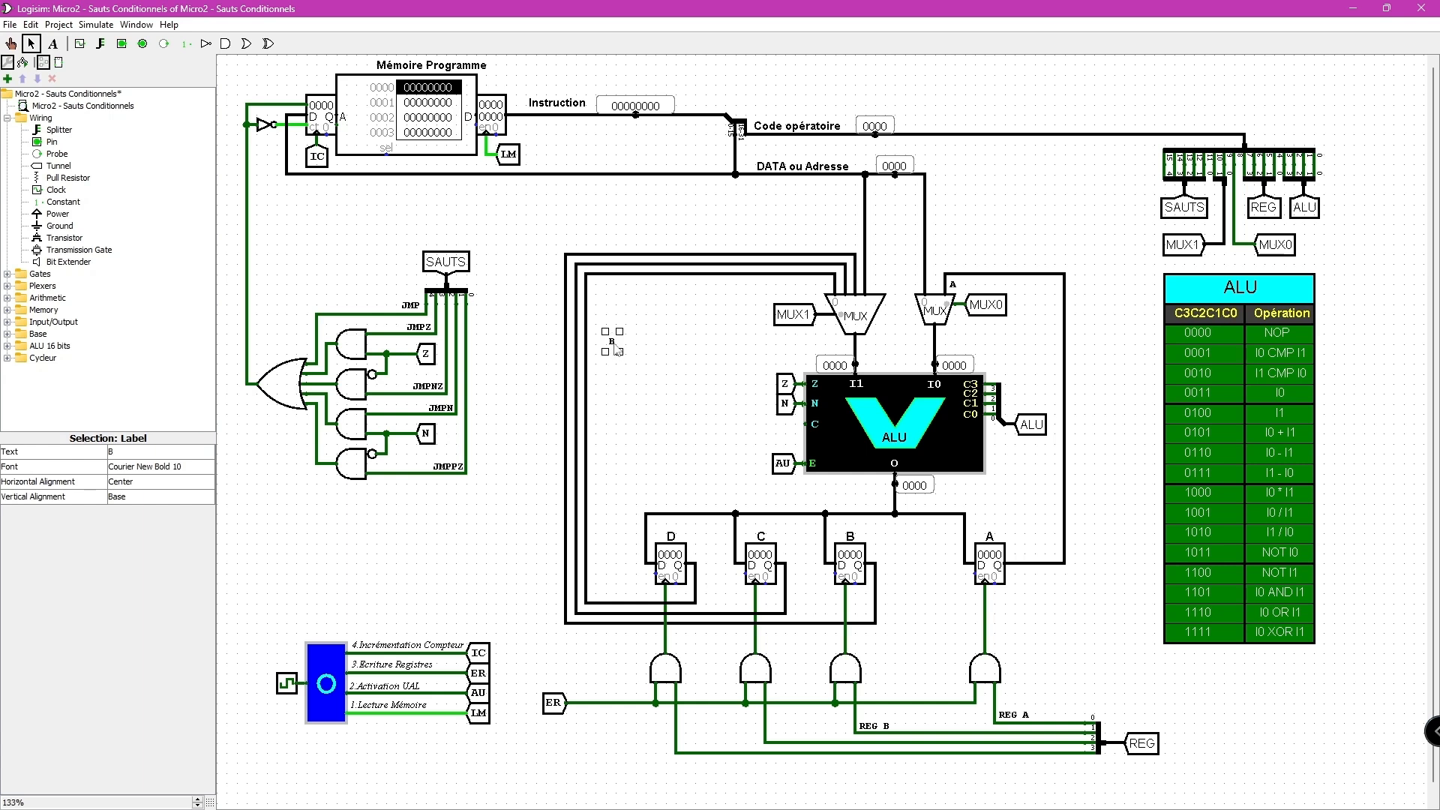
drag(612, 342, 848, 261)
click(855, 270)
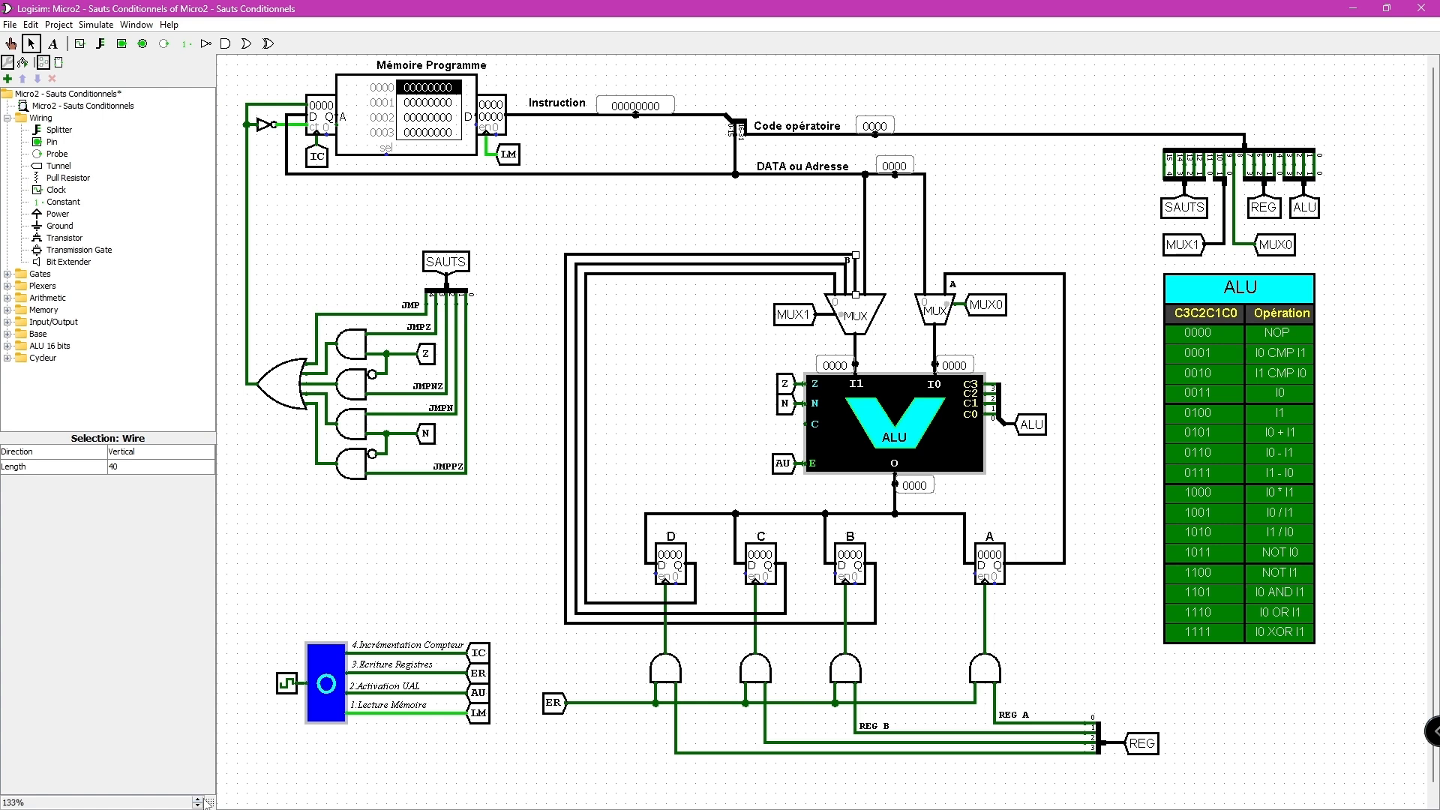
click(198, 800)
click(198, 799)
click(198, 800)
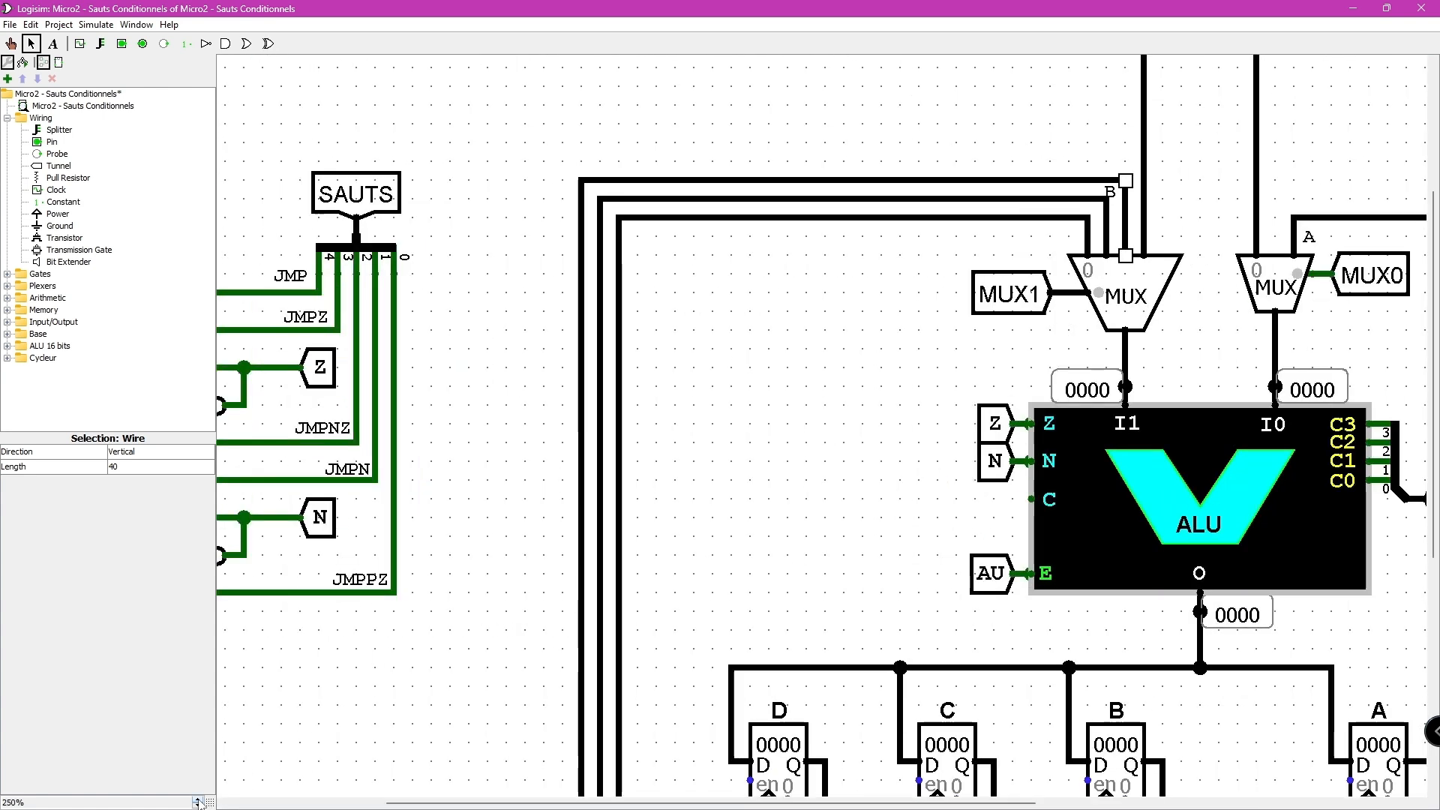
click(198, 799)
click(198, 800)
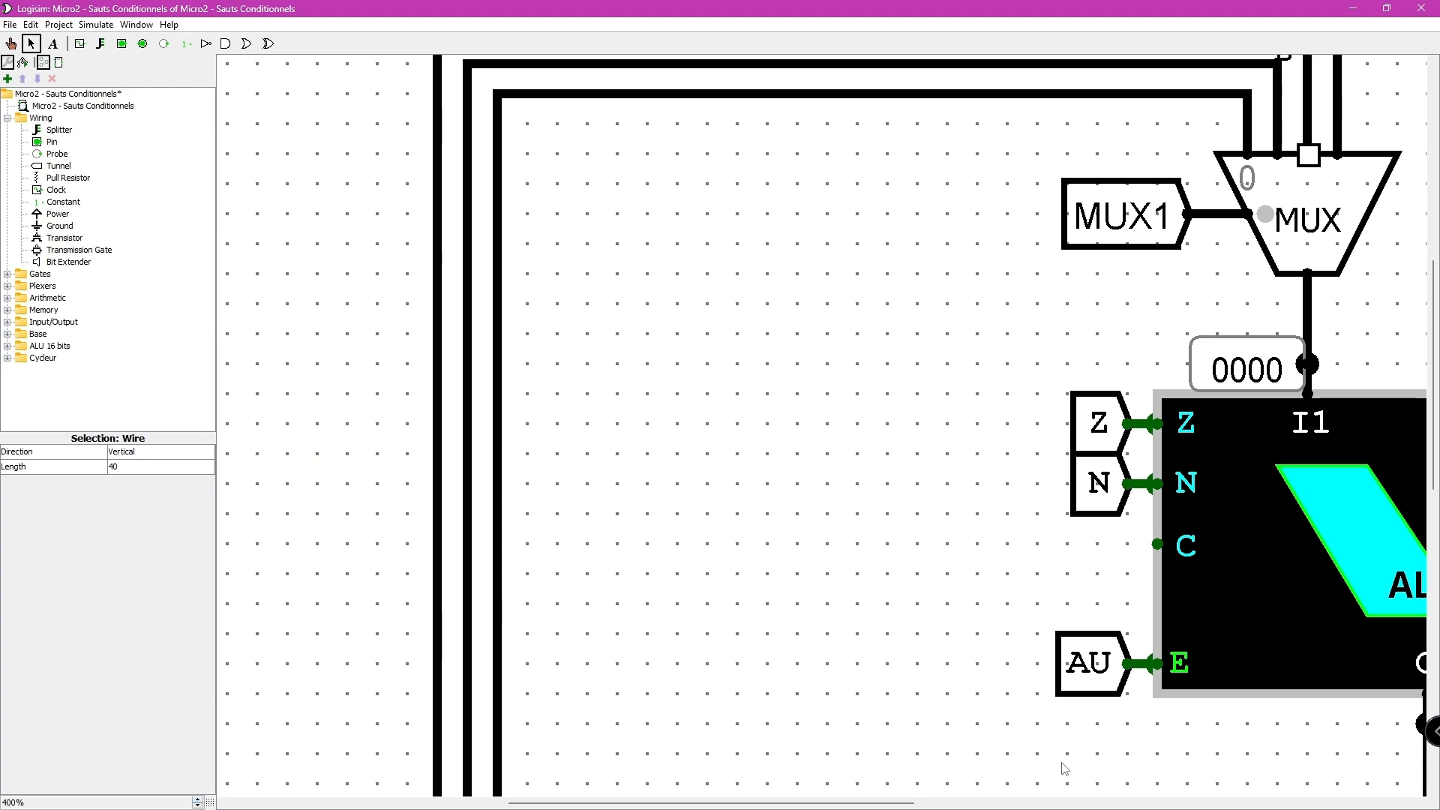
drag(873, 802, 1073, 789)
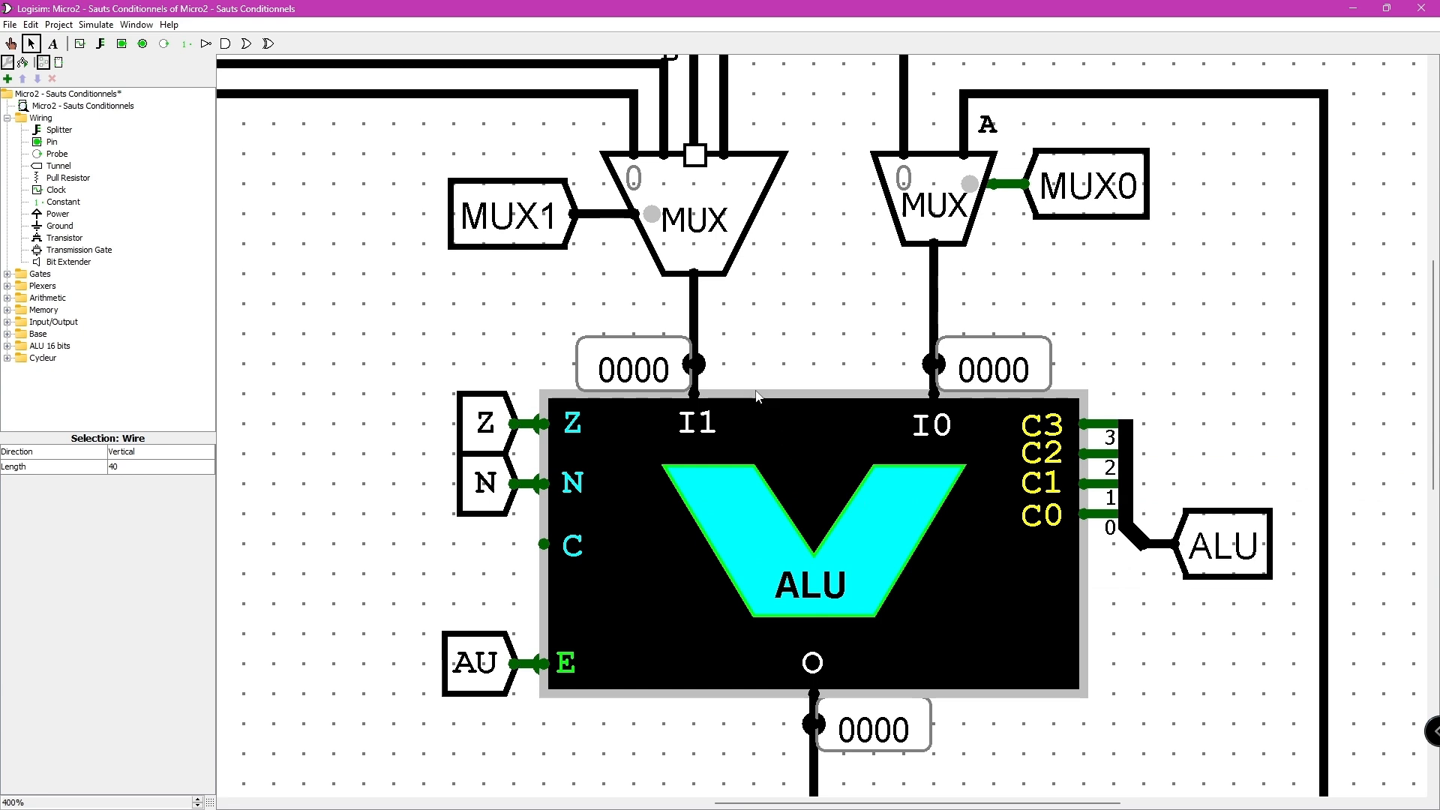
scroll(735, 360, up, 5)
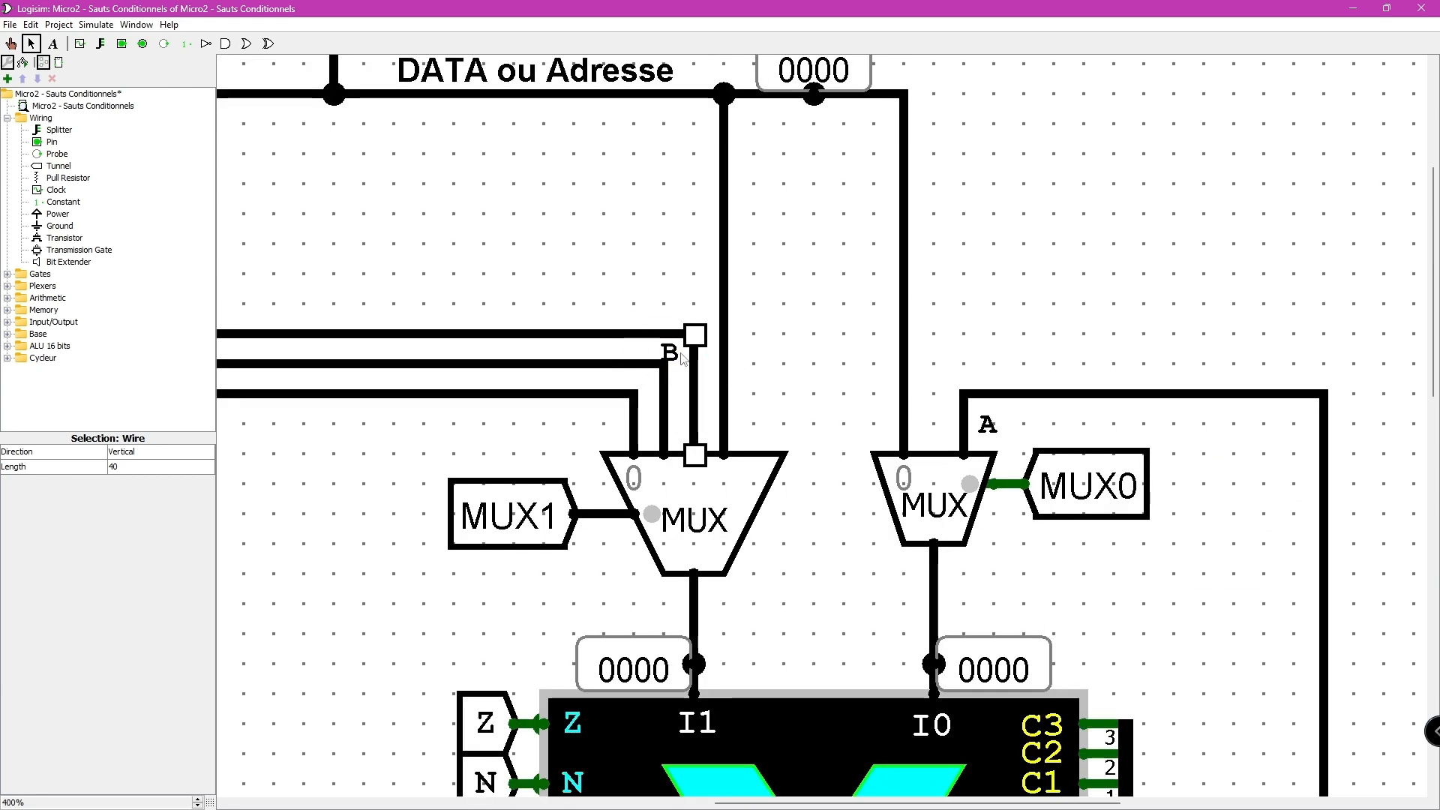
click(679, 354)
drag(680, 354, 688, 349)
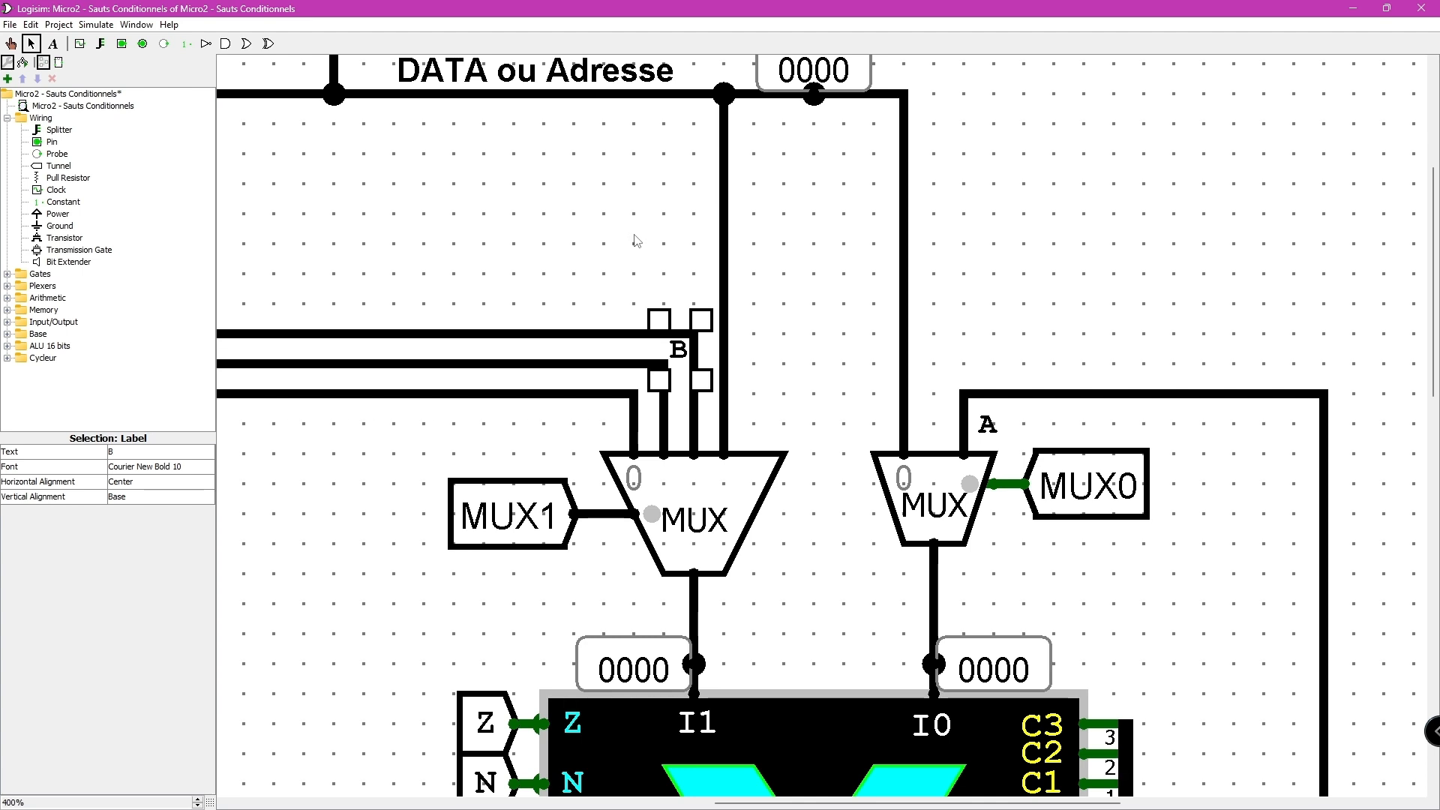
Duplicate the B label, change its text to C, and place it beside register C's wire at the four-input multiplexer
drag(679, 350, 708, 384)
click(133, 452)
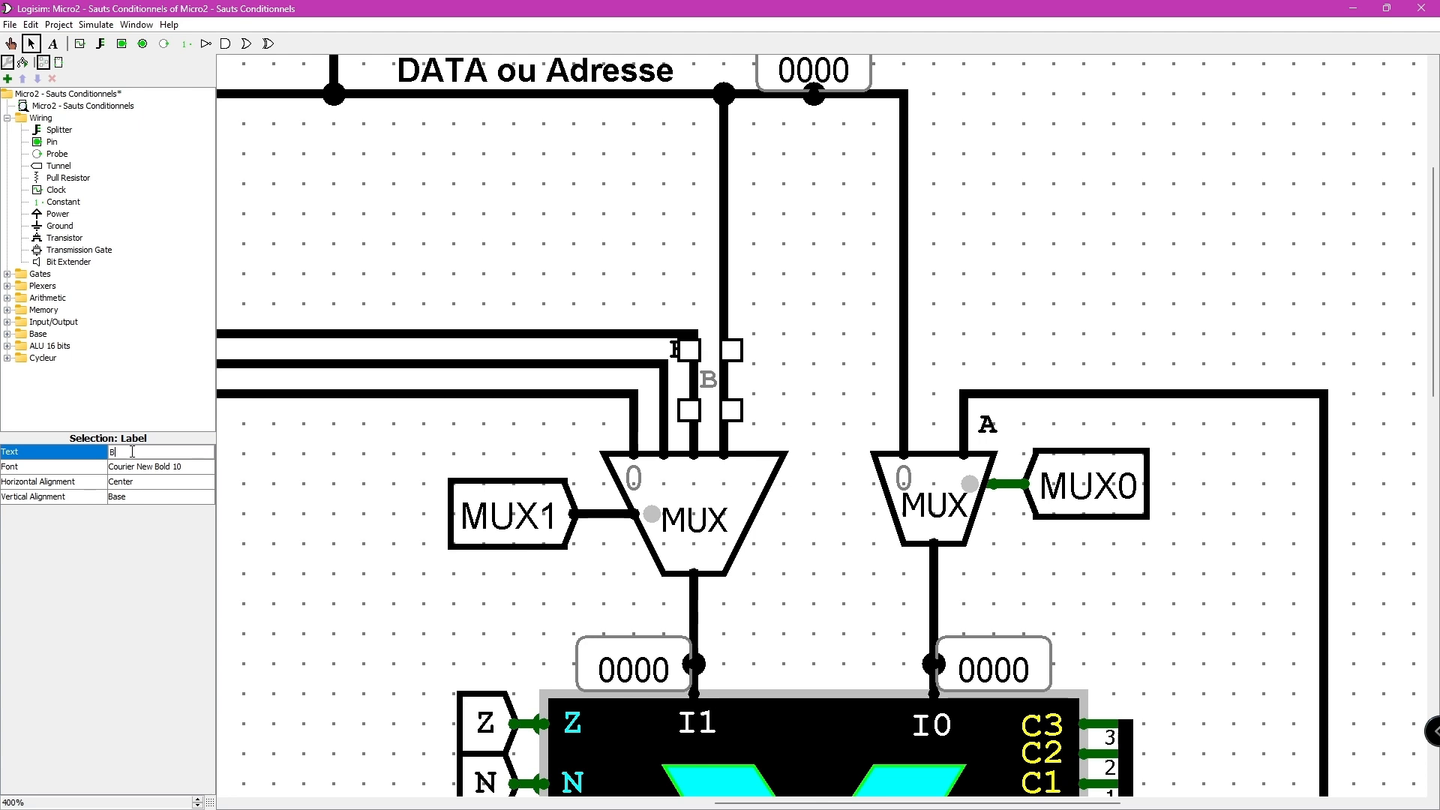
text(C)
key(Return)
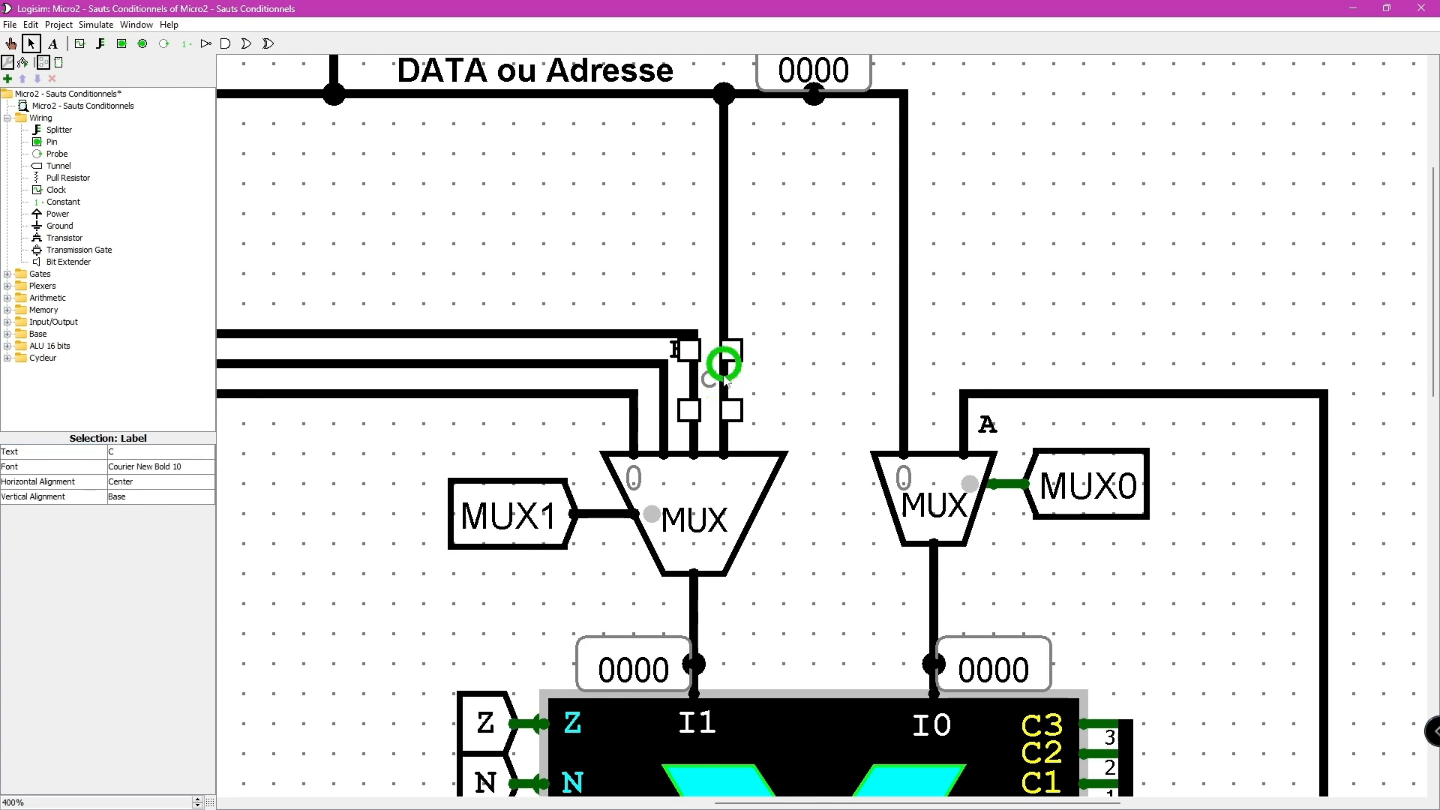
drag(708, 381, 647, 378)
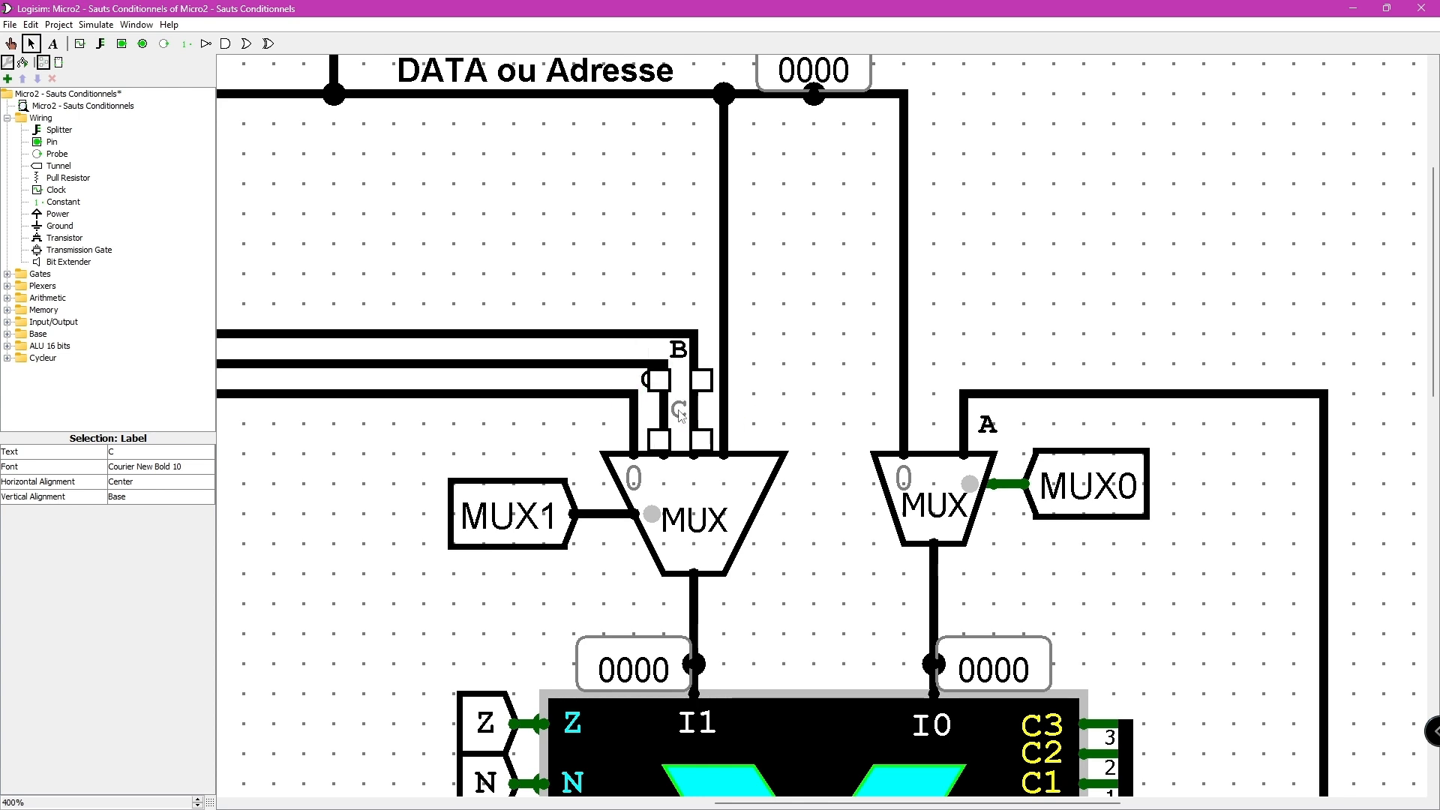
Duplicate the C label, place it beside the wire to the four-input multiplexer's input 0, and change its text to D
click(676, 409)
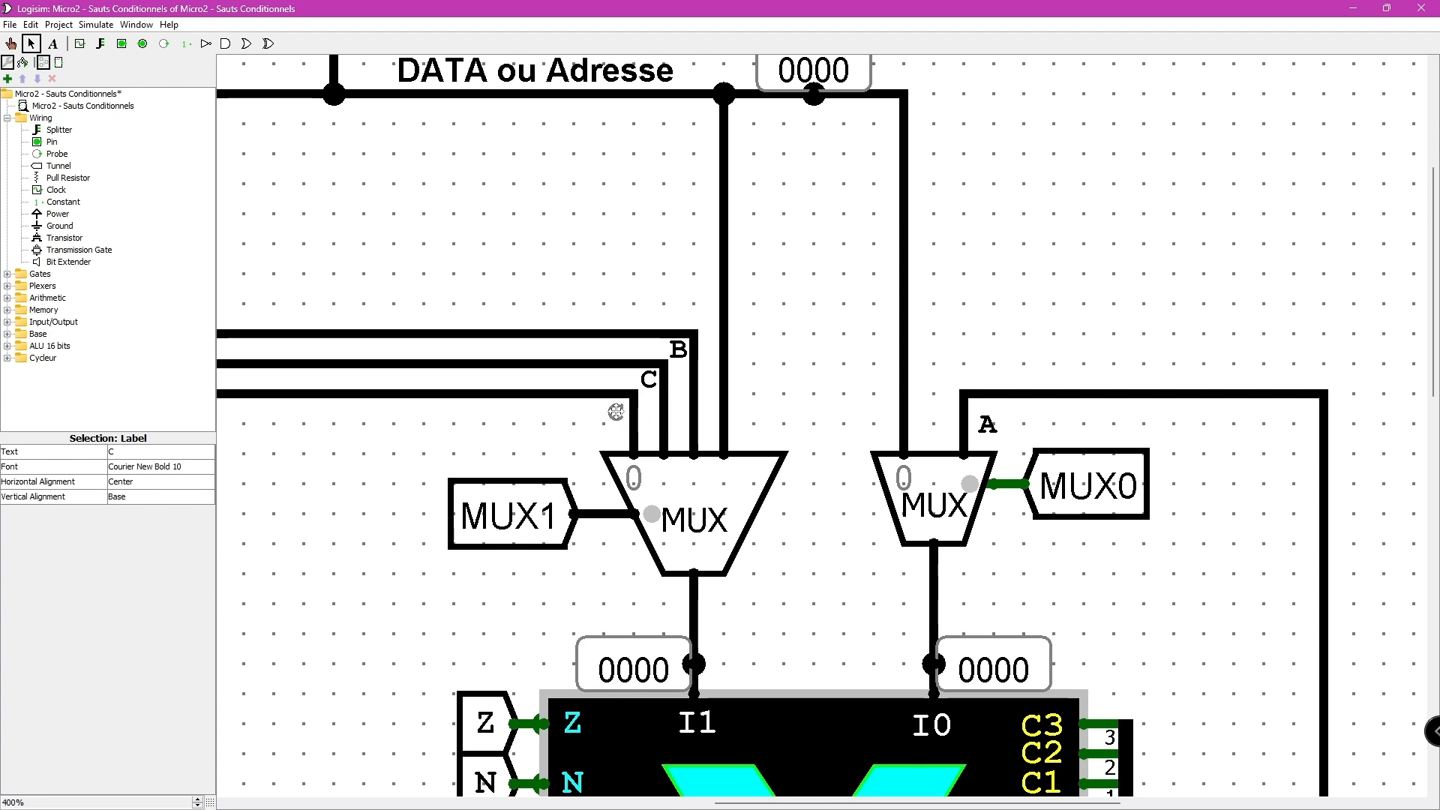
drag(616, 410, 617, 411)
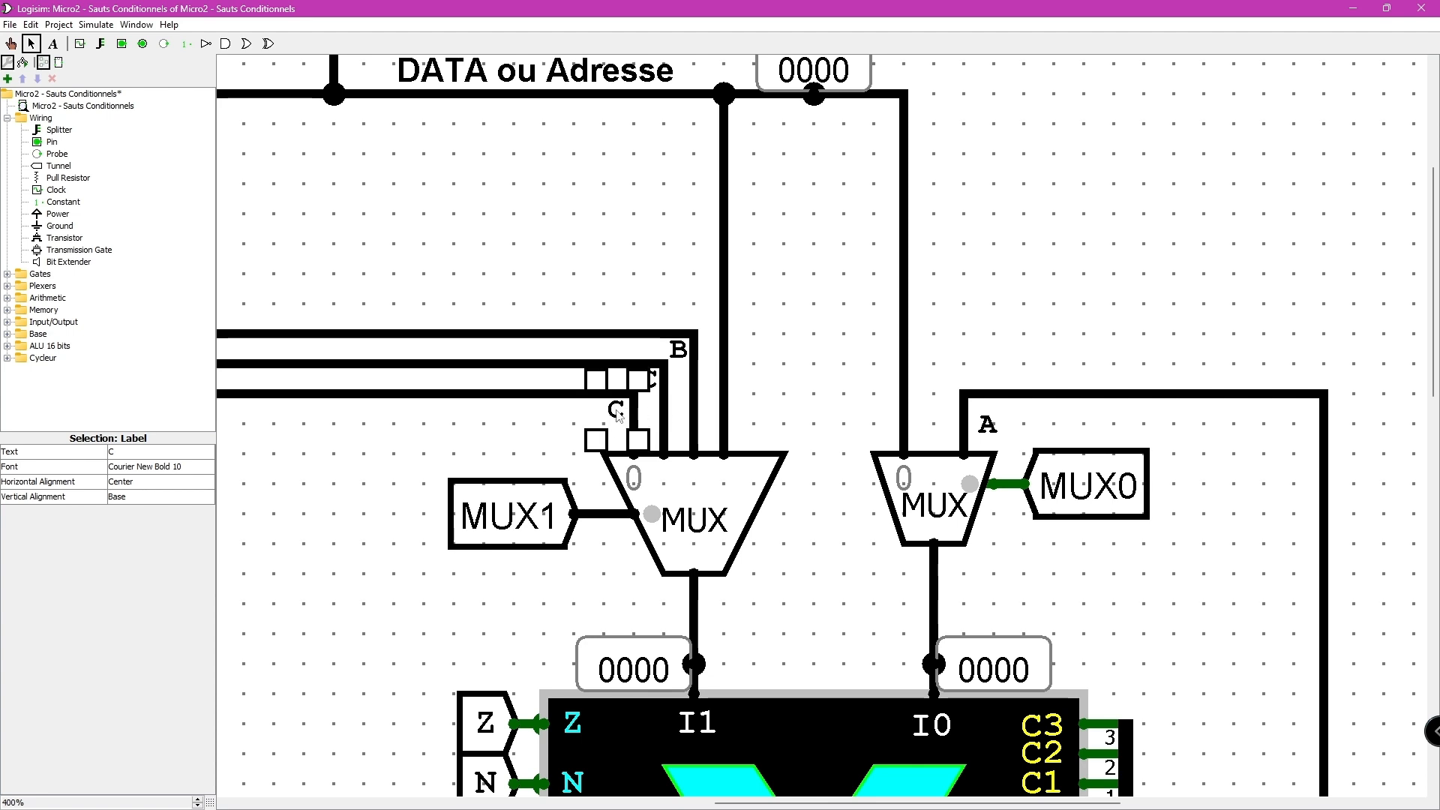
click(131, 452)
text(D)
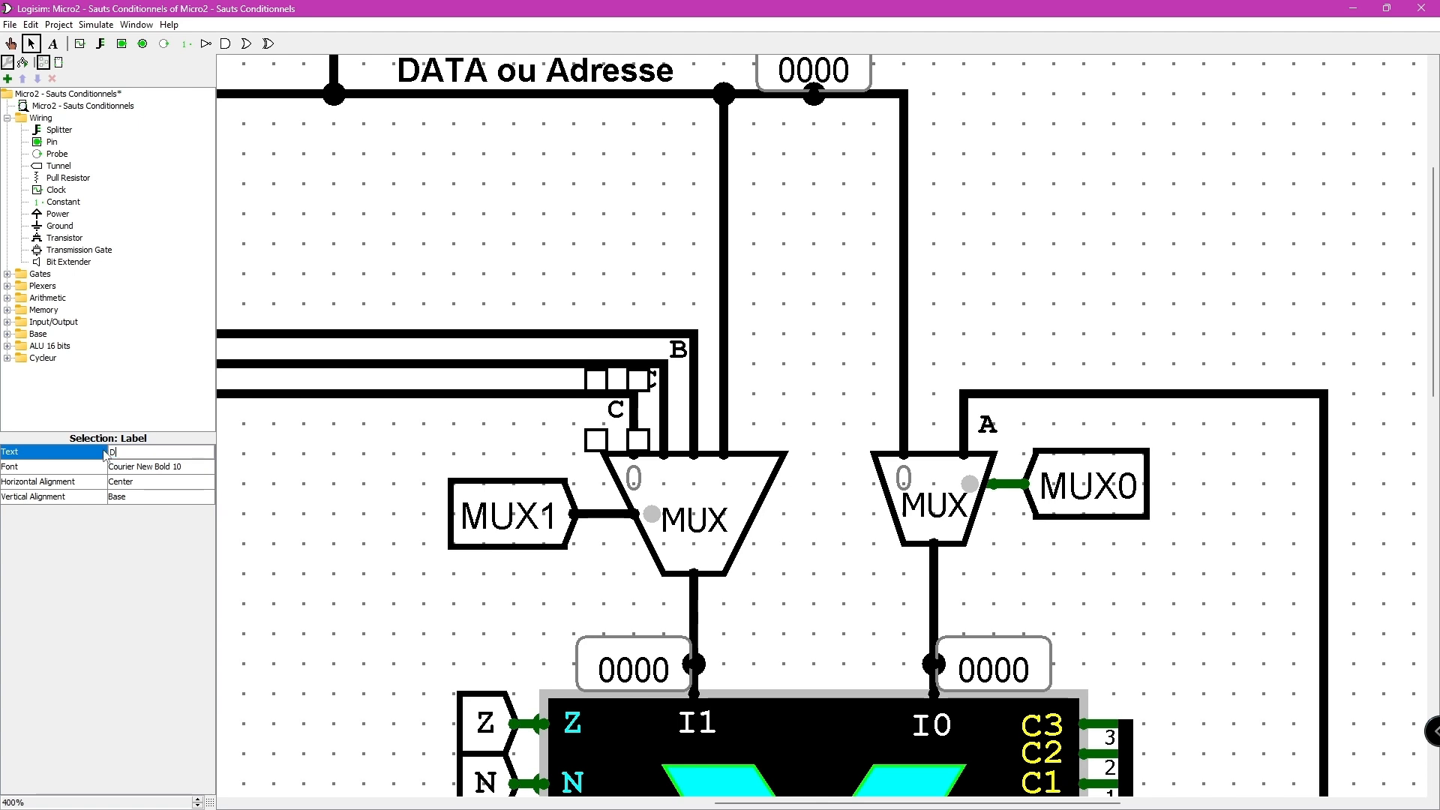
key(Return)
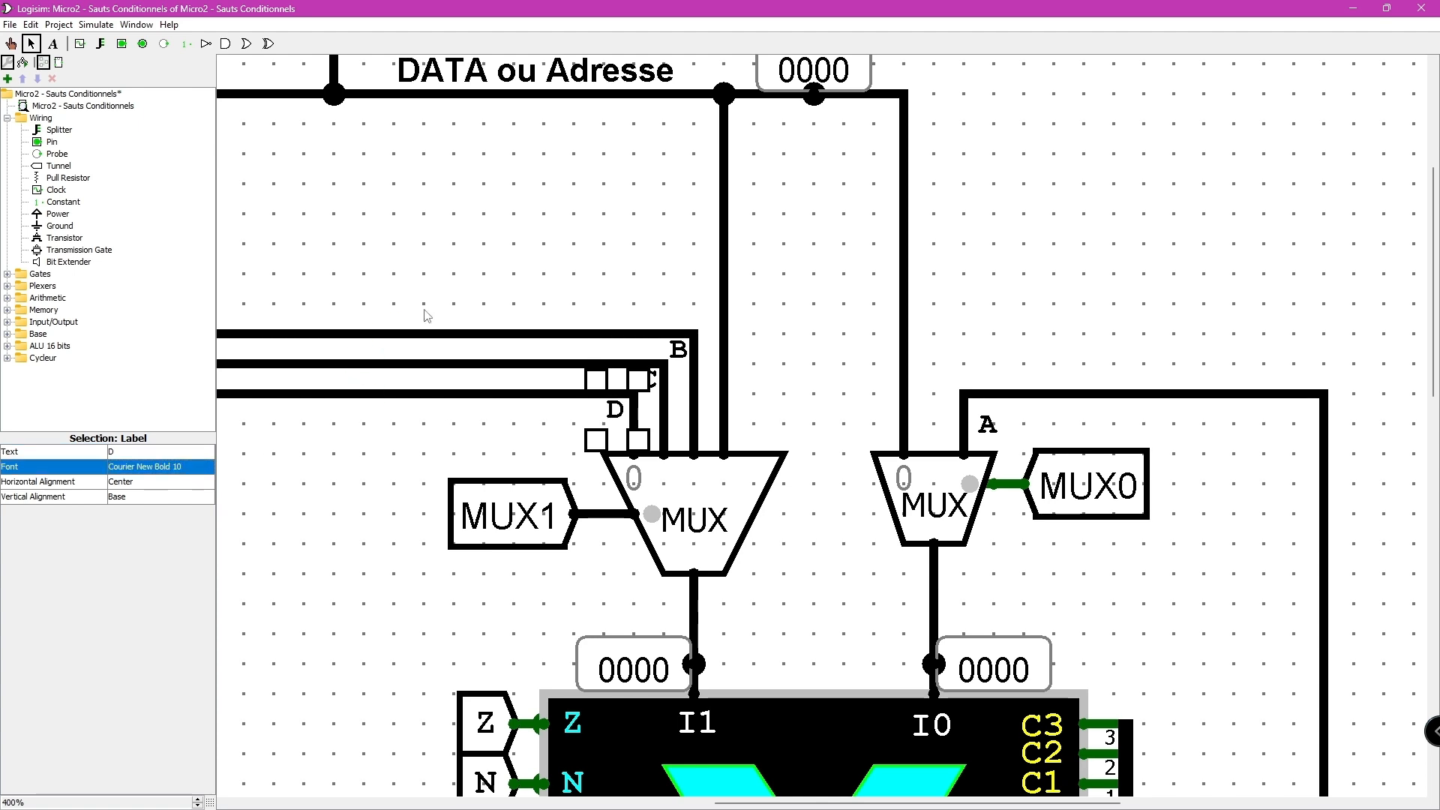
click(561, 253)
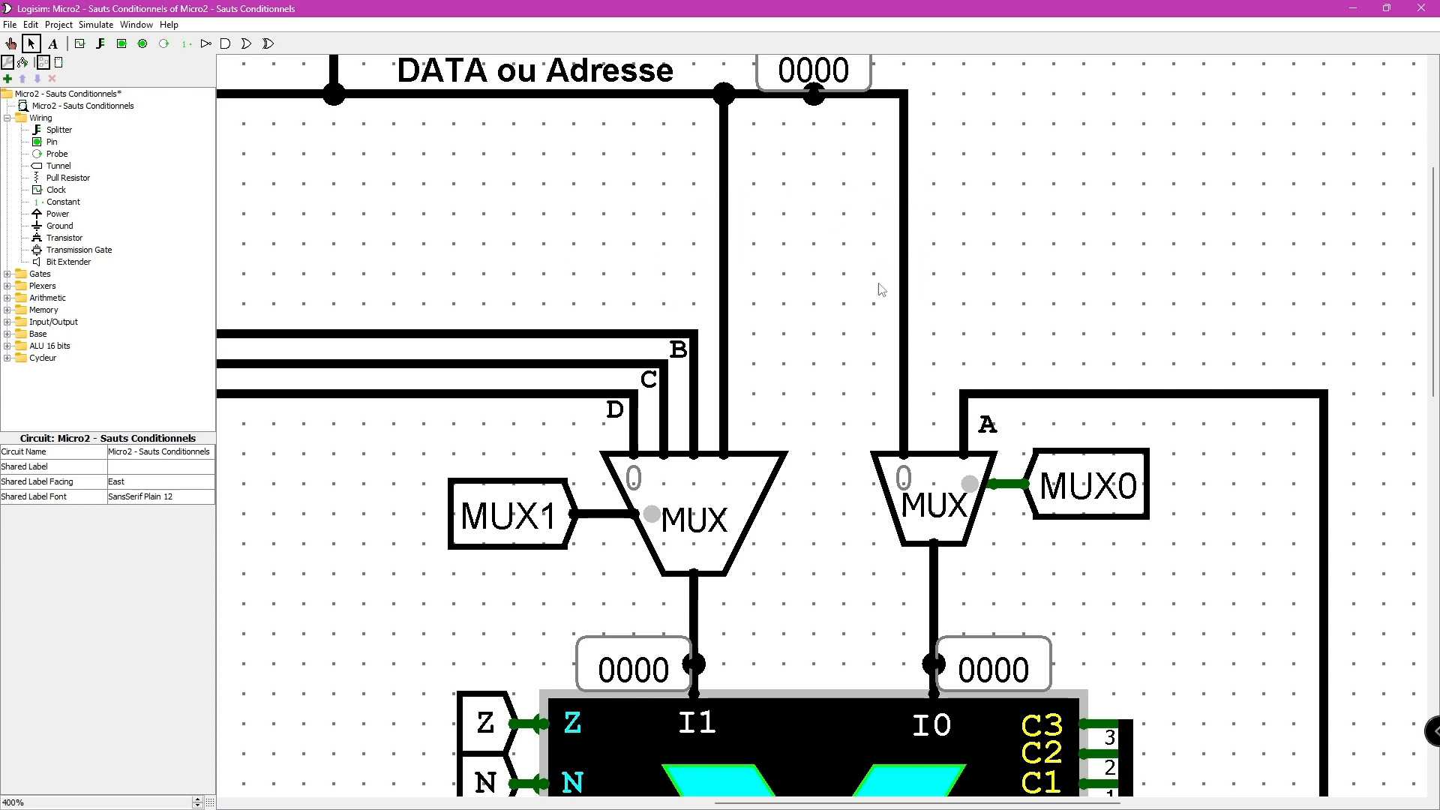
Raise the upper horizontal section of register A's feedback wire to the same height as register B's wire
click(197, 806)
click(198, 806)
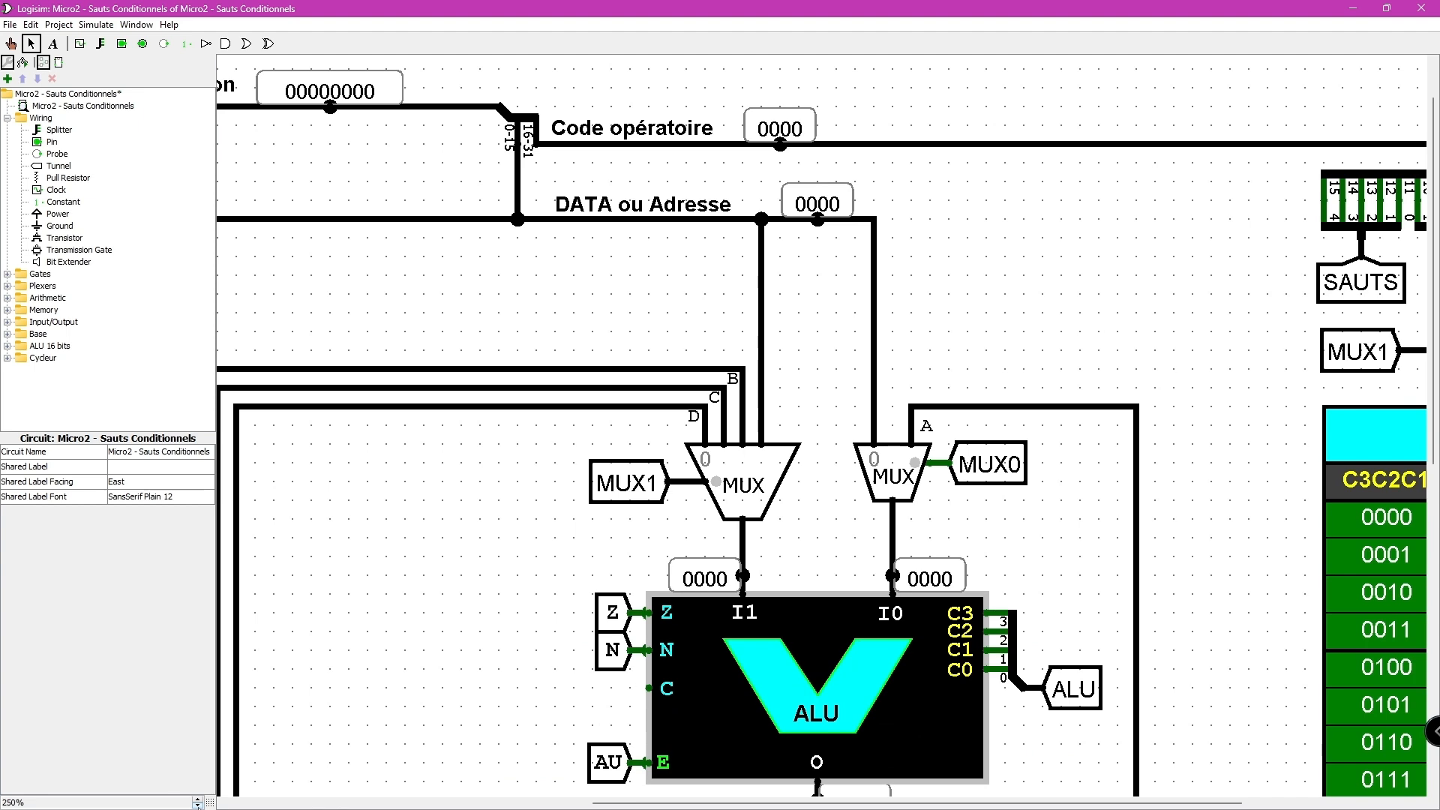
click(197, 806)
click(198, 806)
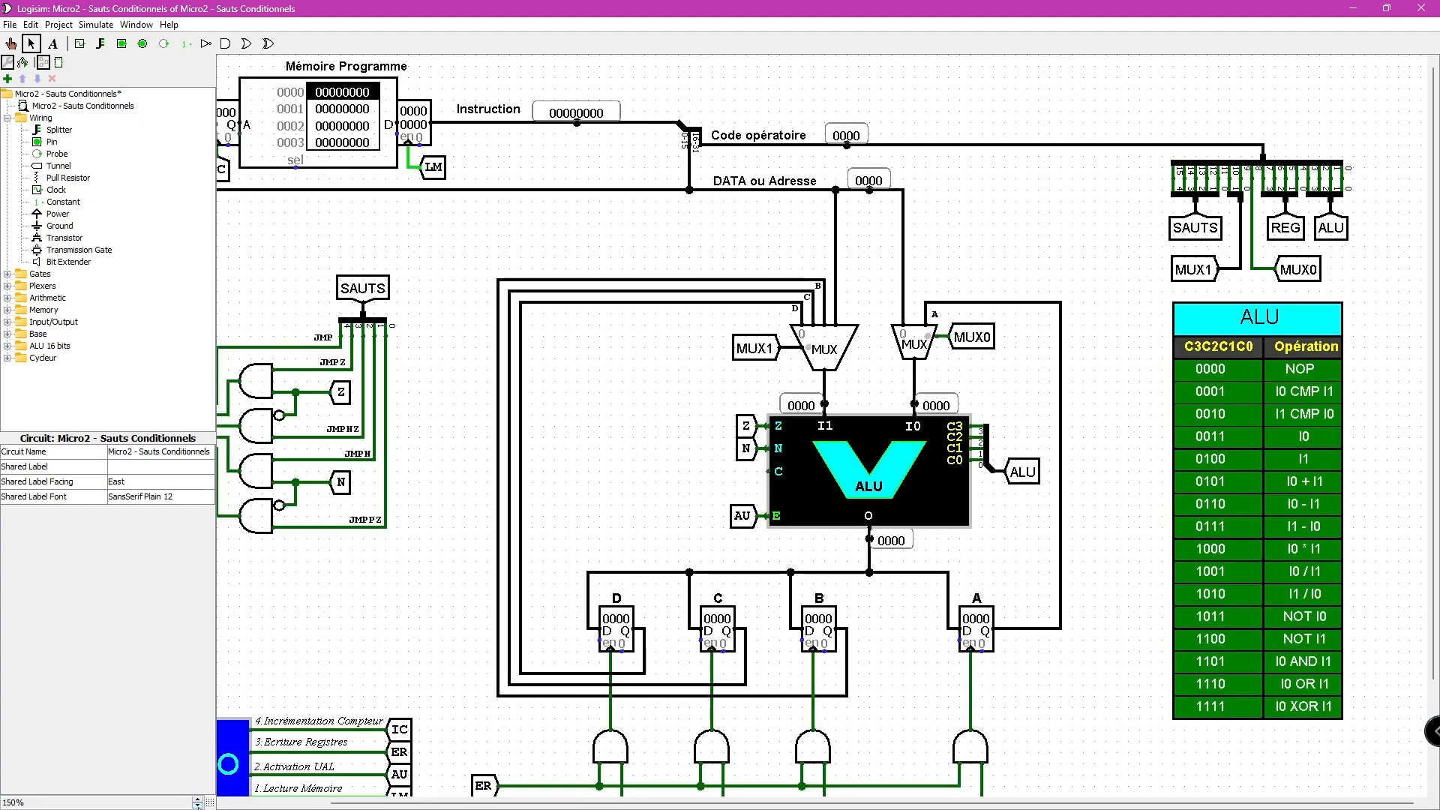
click(198, 806)
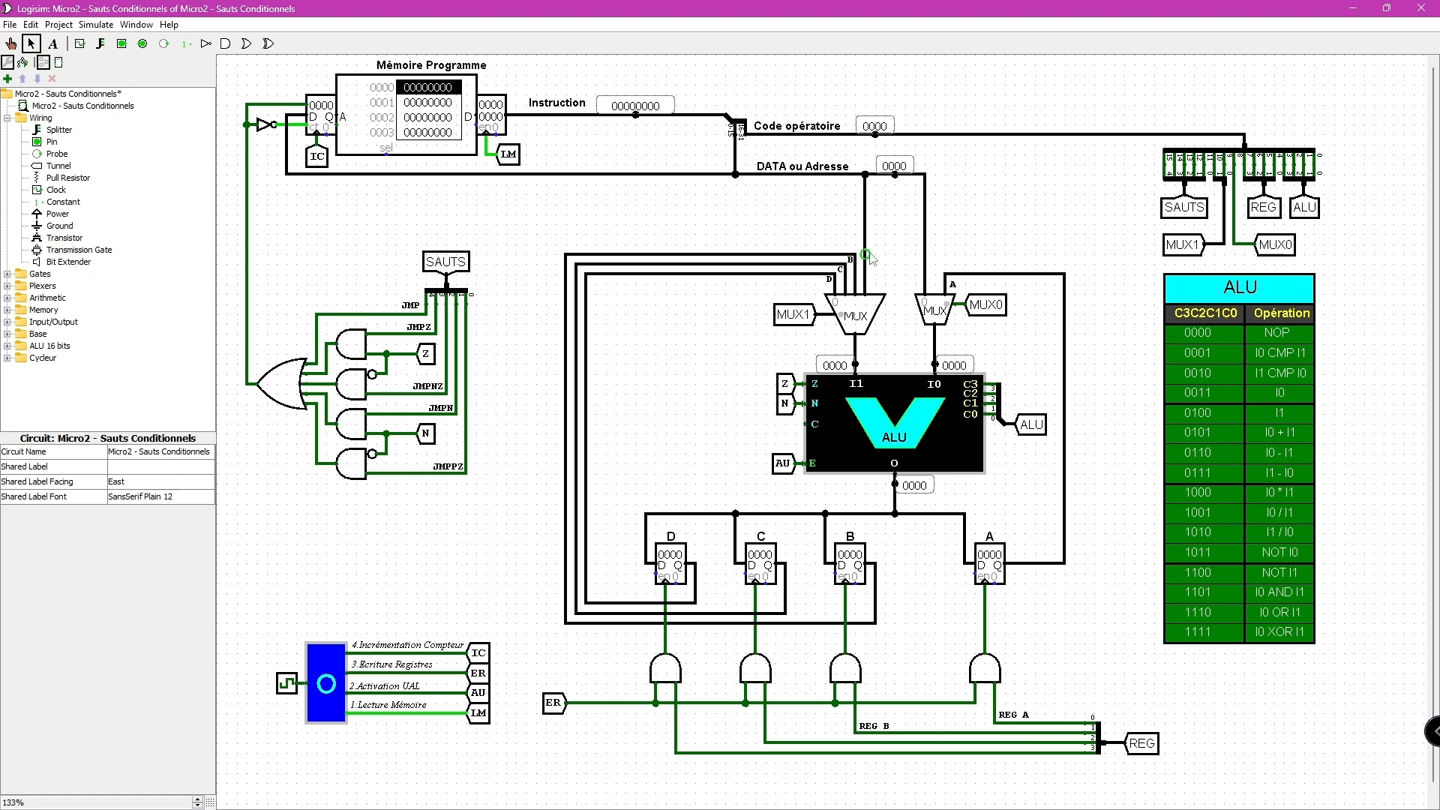
click(1022, 277)
drag(1020, 279, 1028, 257)
click(1017, 212)
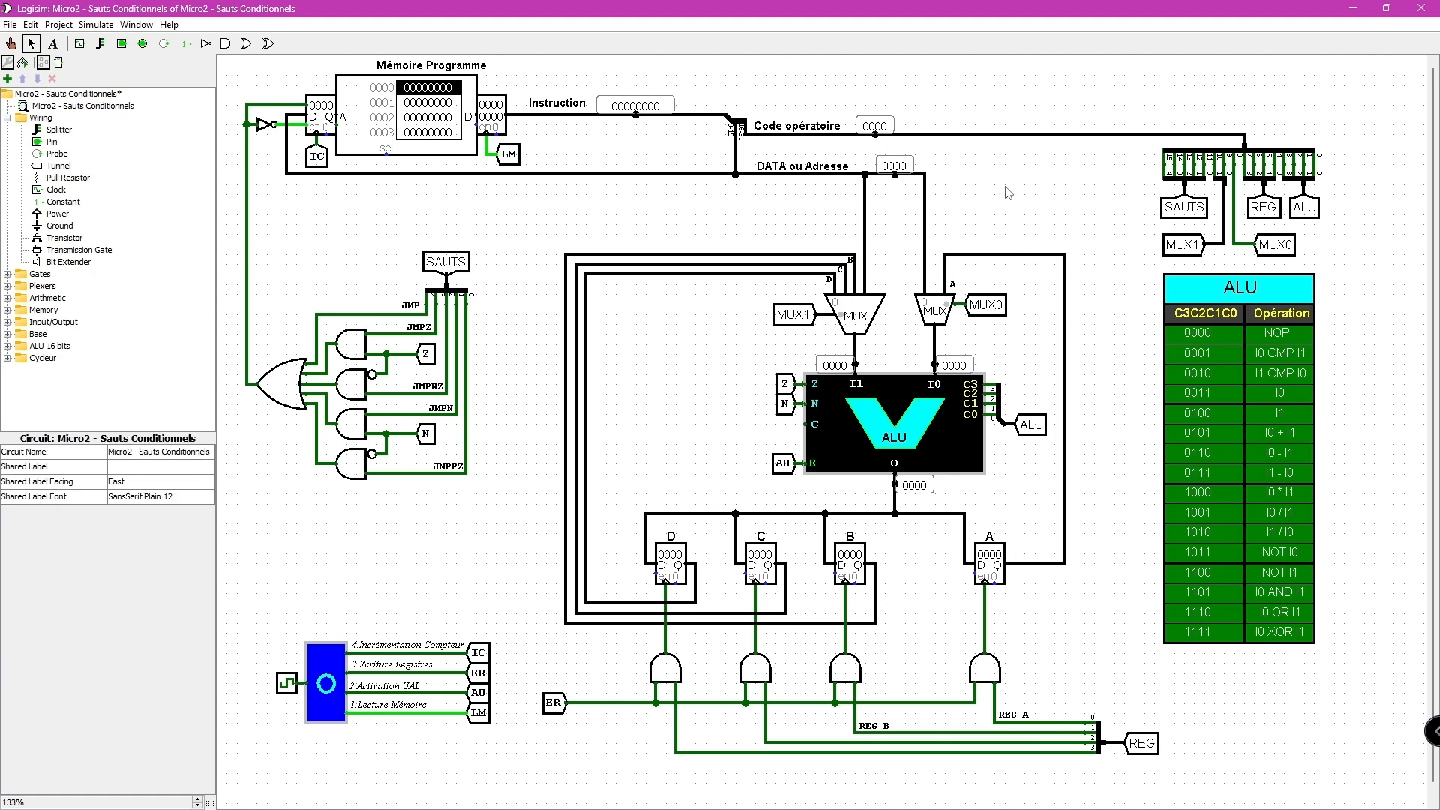